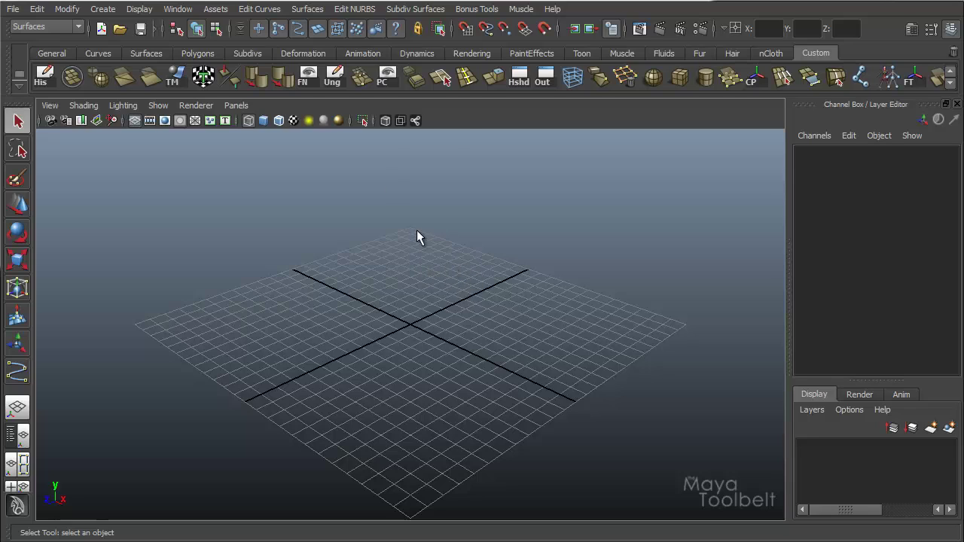
Choose the Surfaces menu set and open the Rebuild Curve options, placing the options window over the viewport.
{"action": "left_click", "coordinate": [77, 27]}
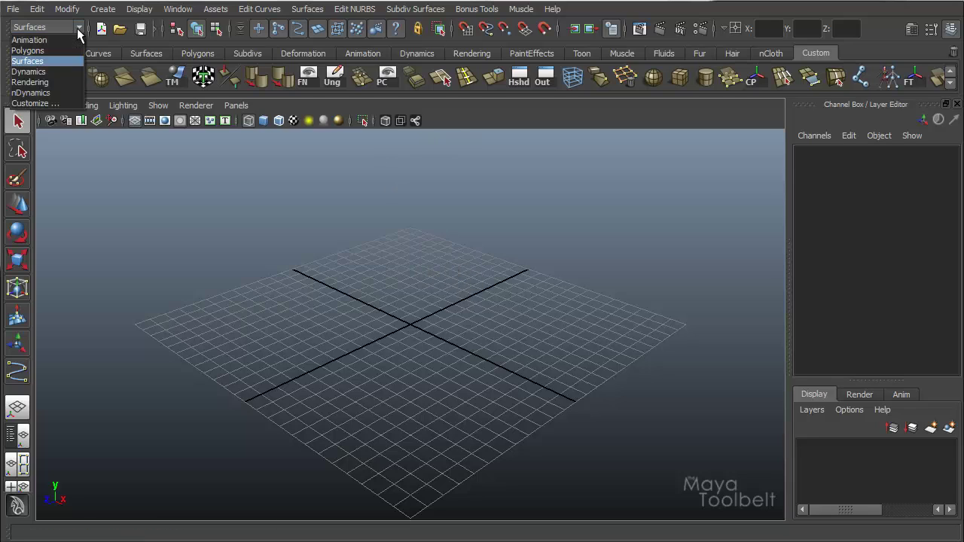
{"action": "left_click", "coordinate": [34, 62]}
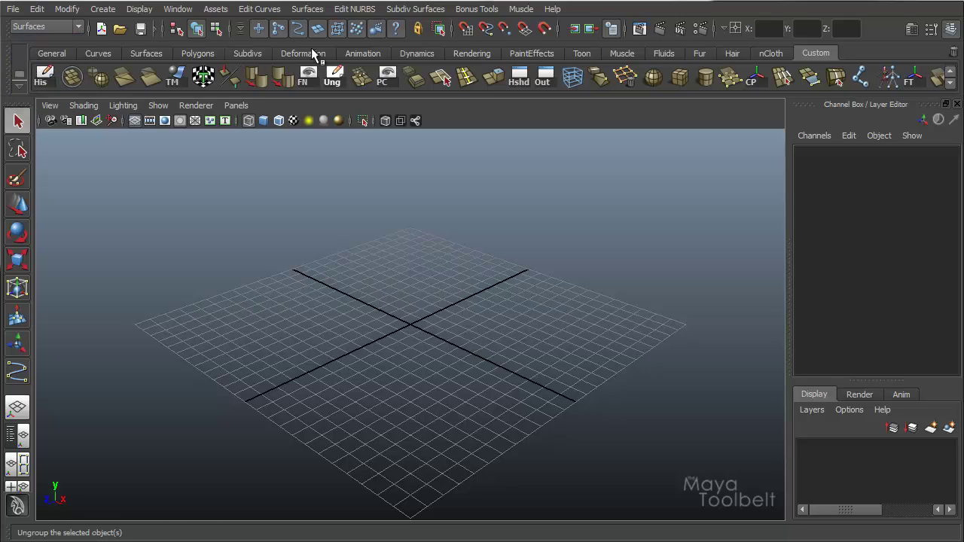
{"action": "left_click", "coordinate": [271, 9]}
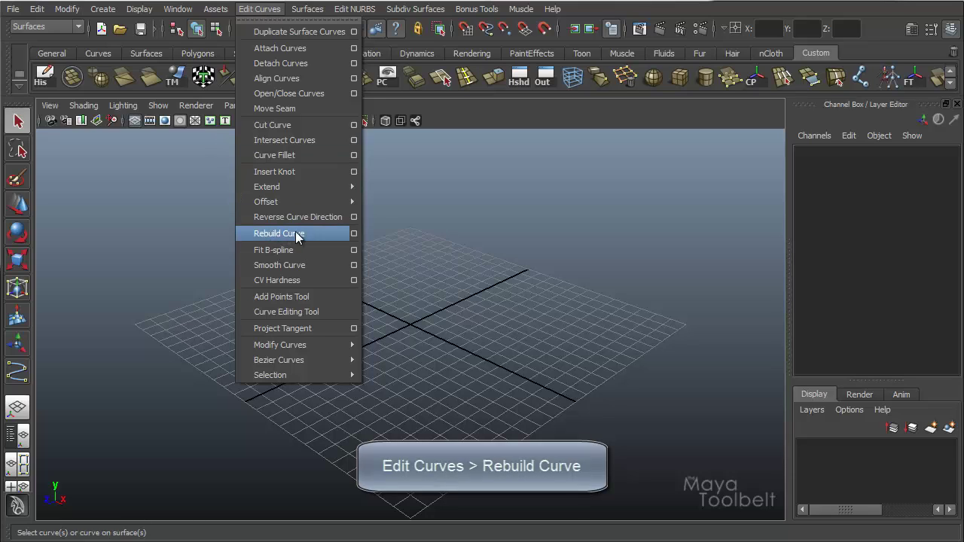
{"action": "left_click", "coordinate": [355, 233]}
{"action": "left_click_drag", "start_coordinate": [650, 127], "coordinate": [386, 144]}
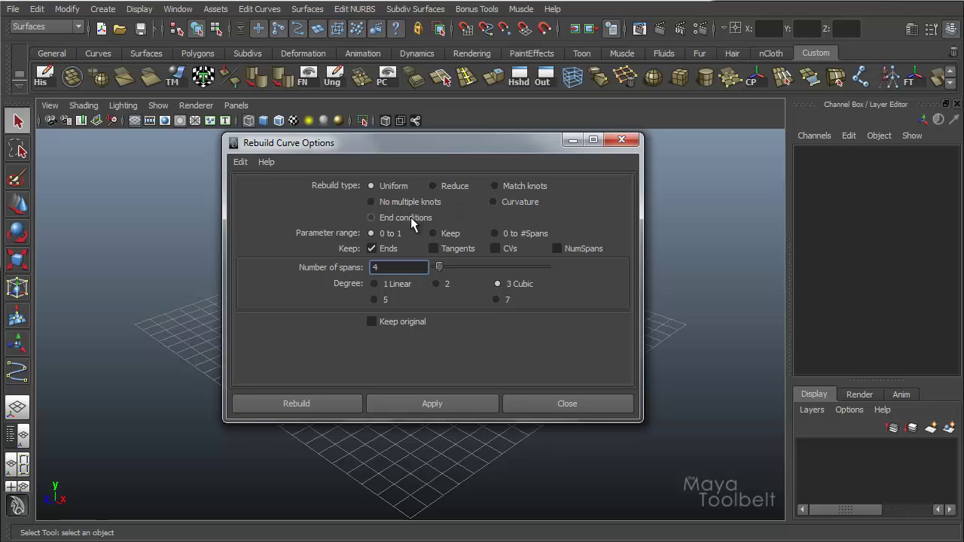
Examine the settings offered by each rebuild type, return to Uniform, and minimise the options window.
{"action": "left_click", "coordinate": [447, 185]}
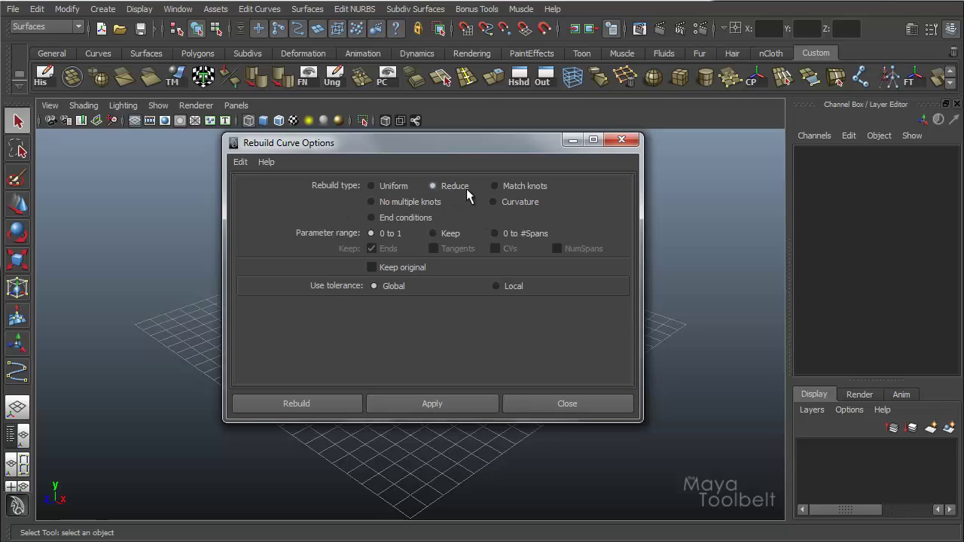
{"action": "left_click", "coordinate": [503, 189]}
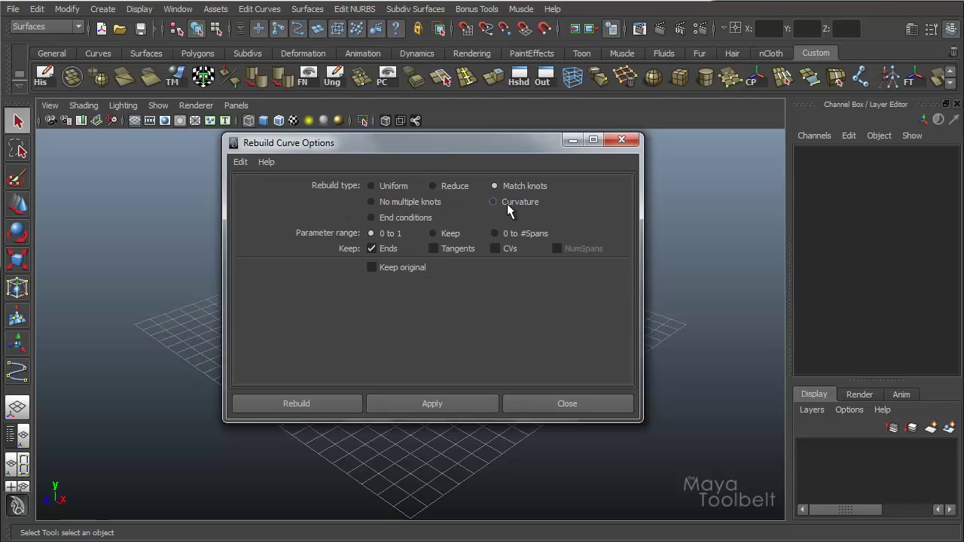
{"action": "left_click", "coordinate": [506, 203]}
{"action": "left_click", "coordinate": [402, 200]}
{"action": "left_click", "coordinate": [409, 218]}
{"action": "left_click", "coordinate": [400, 187]}
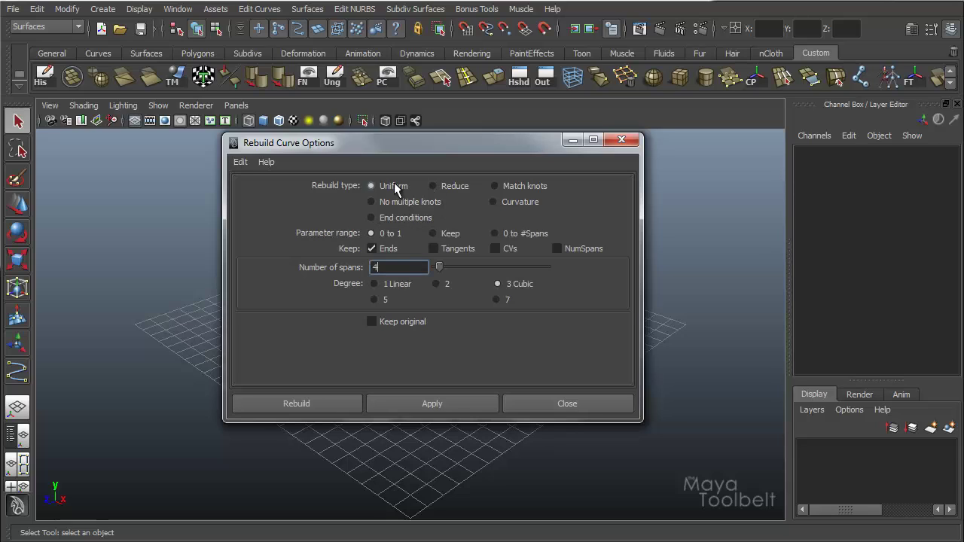
{"action": "left_click", "coordinate": [486, 188]}
{"action": "left_click", "coordinate": [507, 187]}
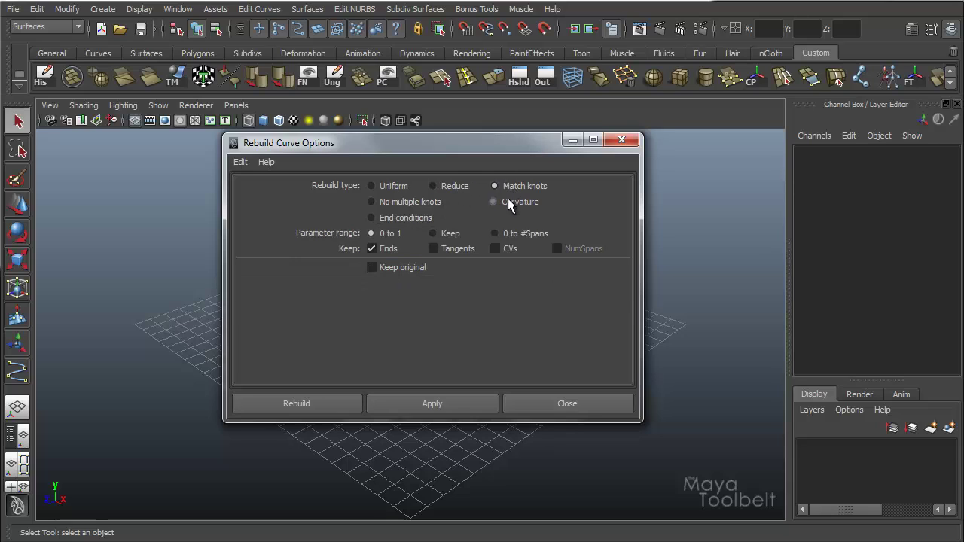
{"action": "left_click", "coordinate": [507, 203]}
{"action": "left_click", "coordinate": [414, 200]}
{"action": "left_click", "coordinate": [411, 217]}
{"action": "left_click", "coordinate": [407, 201]}
{"action": "left_click", "coordinate": [404, 187]}
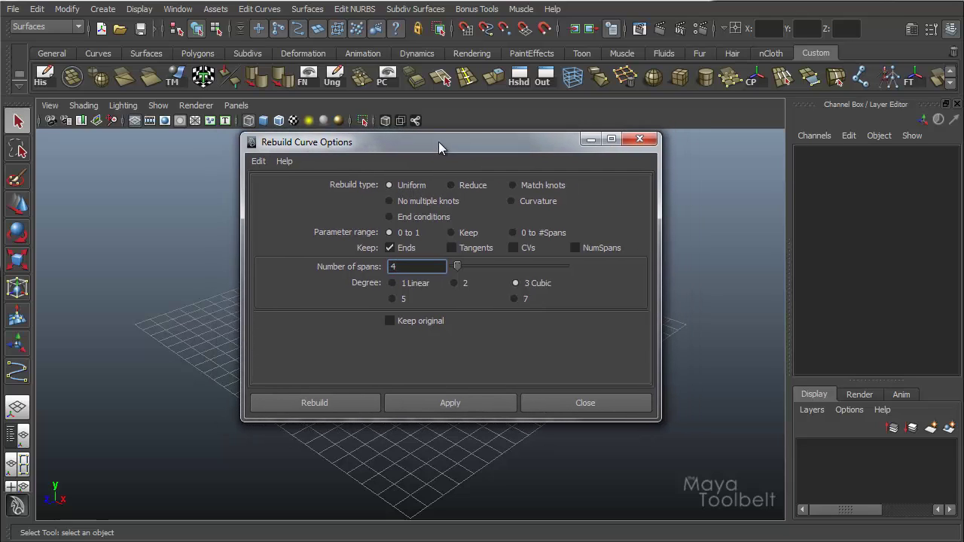
{"action": "left_click_drag", "start_coordinate": [438, 141], "coordinate": [420, 142]}
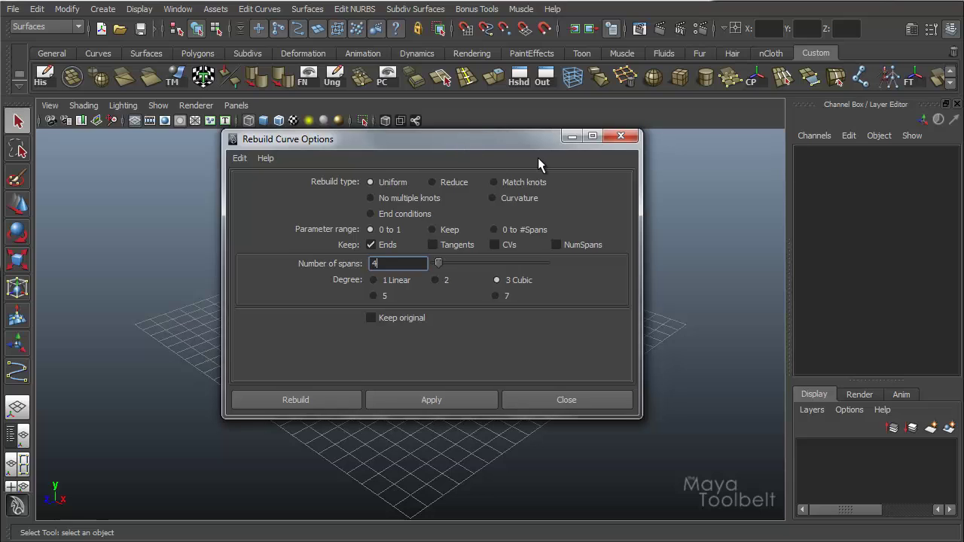
{"action": "left_click", "coordinate": [572, 137]}
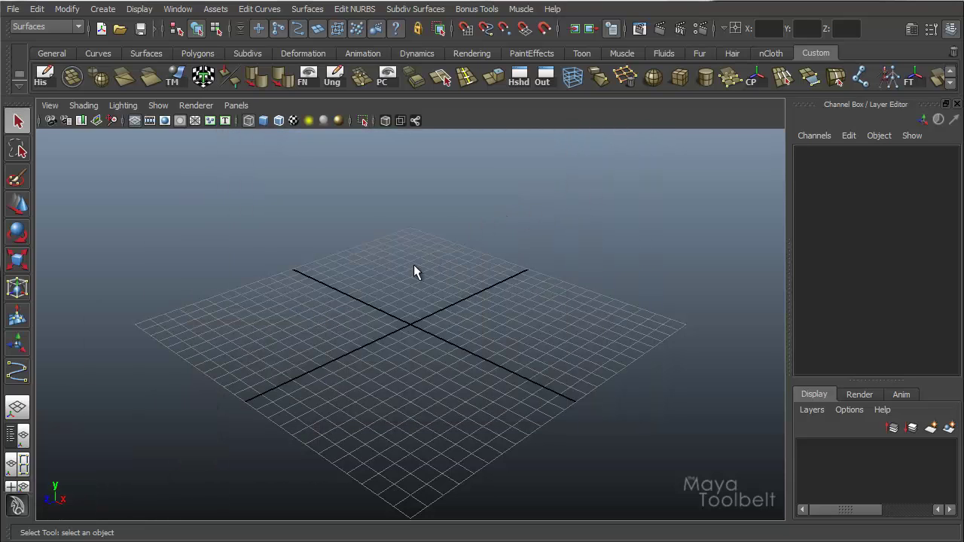
Switch the viewport to the front view and hide the grid.
{"action": "key", "text": "space"}
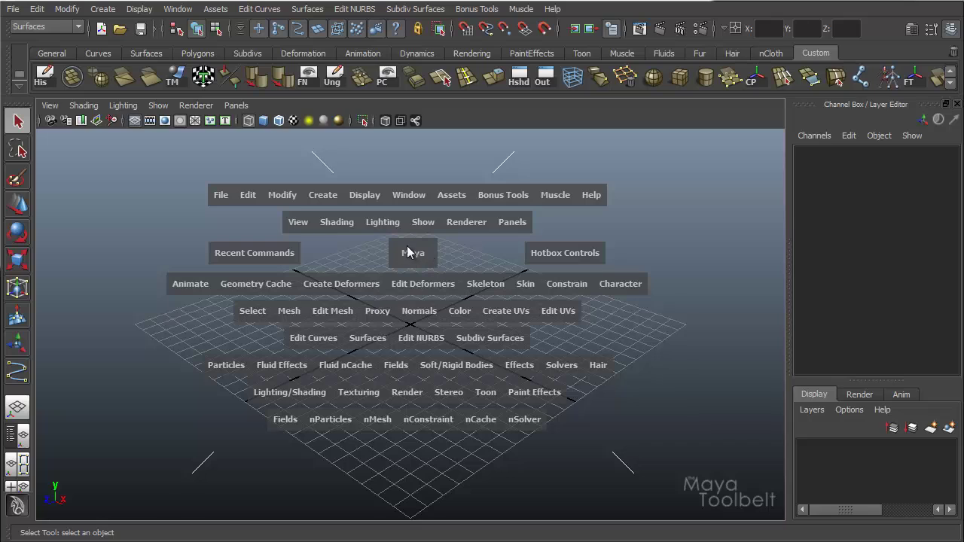
{"action": "left_click_drag", "start_coordinate": [419, 259], "coordinate": [426, 287]}
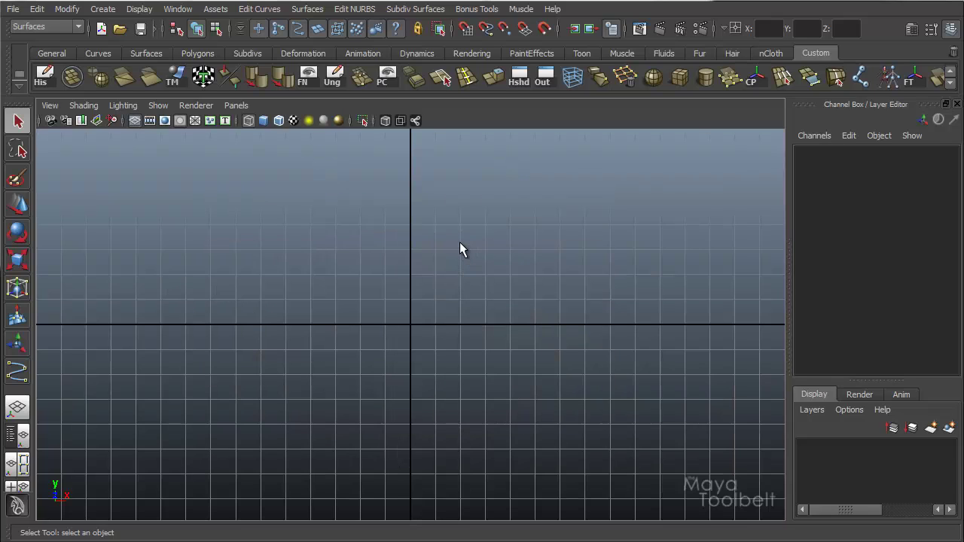
{"action": "left_click", "coordinate": [135, 120]}
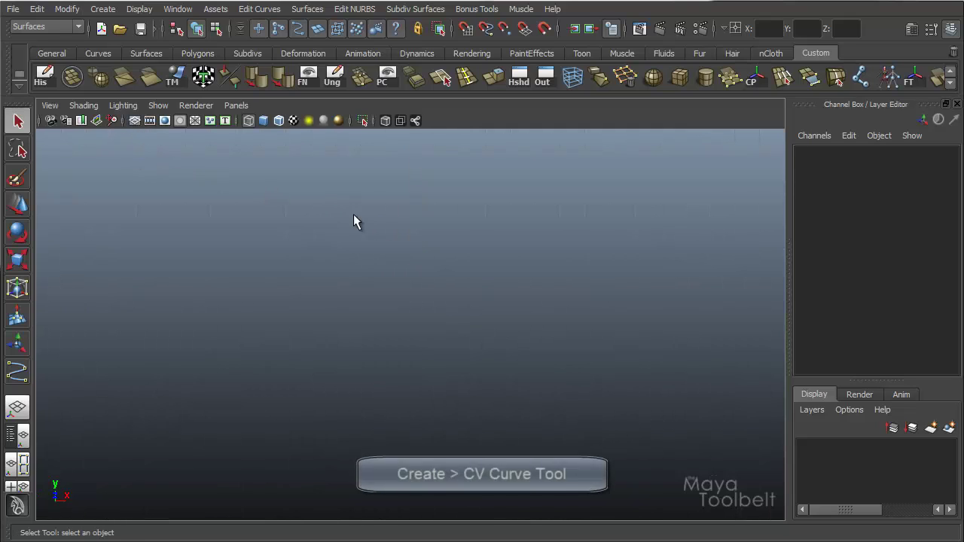
Start a CV curve that arches up, dips into a wide trough and rises again on the far side.
{"action": "left_click", "coordinate": [102, 9]}
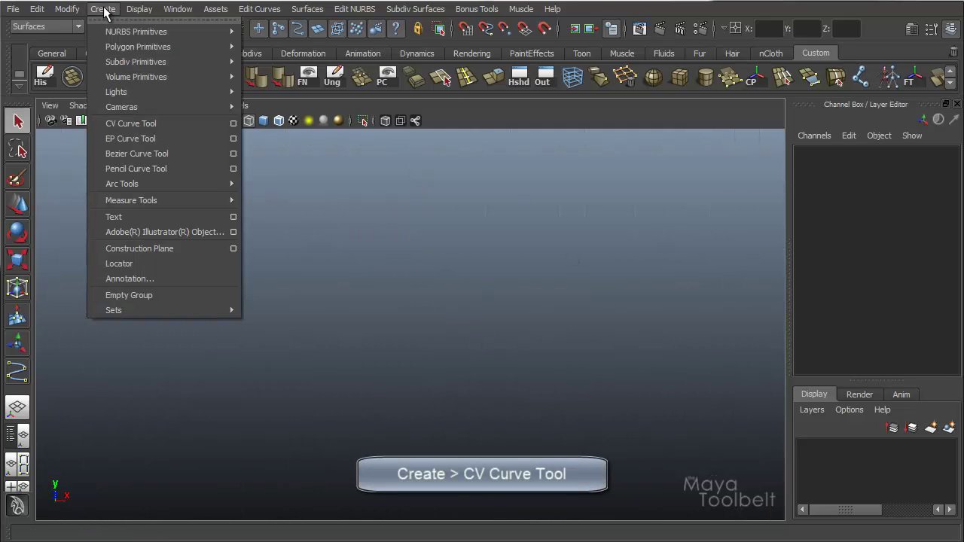
{"action": "left_click", "coordinate": [125, 124]}
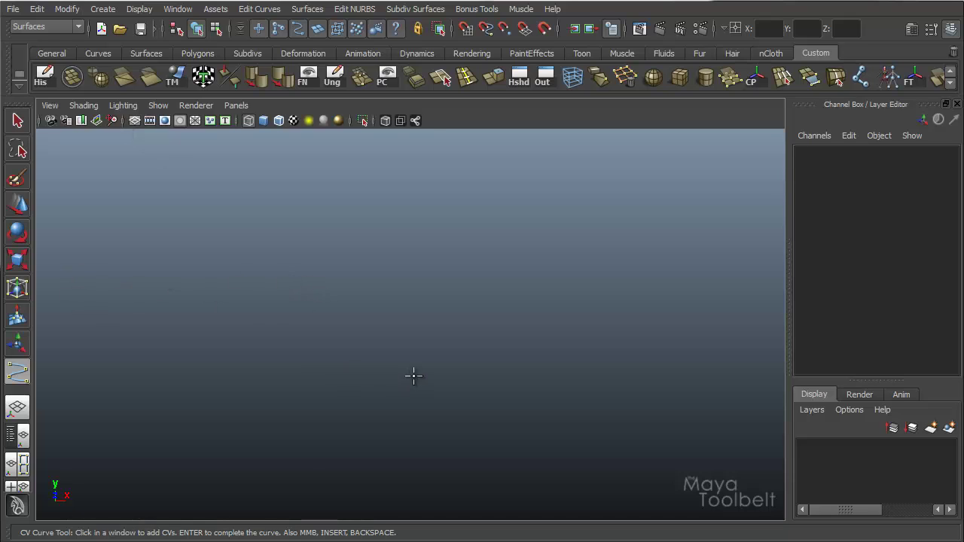
{"action": "left_click", "coordinate": [102, 363]}
{"action": "left_click", "coordinate": [142, 272]}
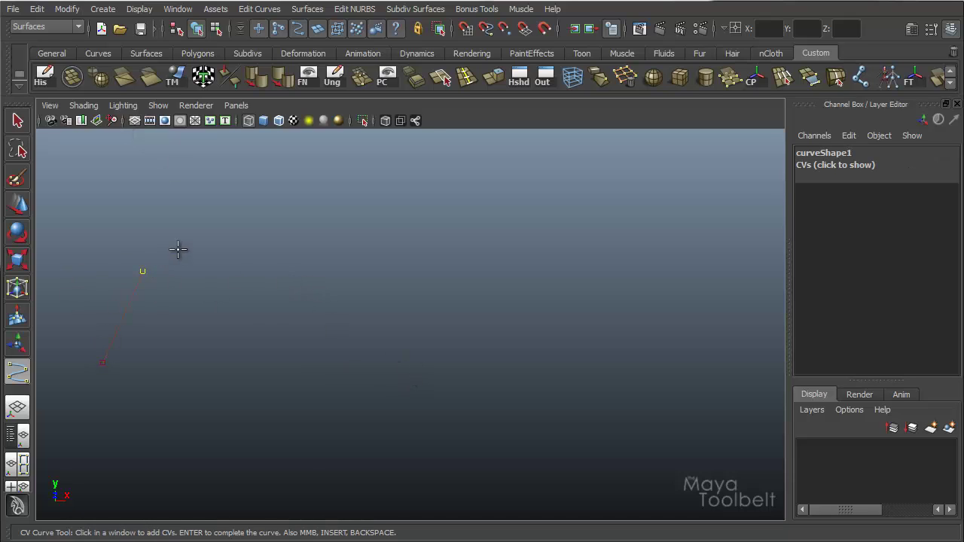
{"action": "left_click", "coordinate": [209, 226]}
{"action": "left_click", "coordinate": [267, 247]}
{"action": "left_click", "coordinate": [330, 316]}
{"action": "left_click", "coordinate": [345, 372]}
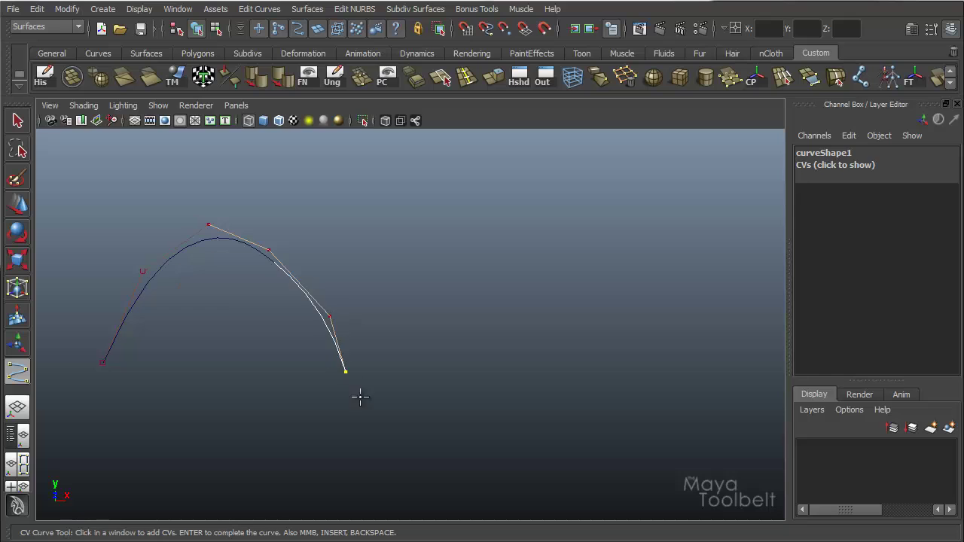
{"action": "left_click", "coordinate": [428, 443]}
{"action": "left_click", "coordinate": [533, 457]}
{"action": "left_click", "coordinate": [671, 405]}
{"action": "left_click", "coordinate": [721, 301]}
{"action": "left_click", "coordinate": [726, 216]}
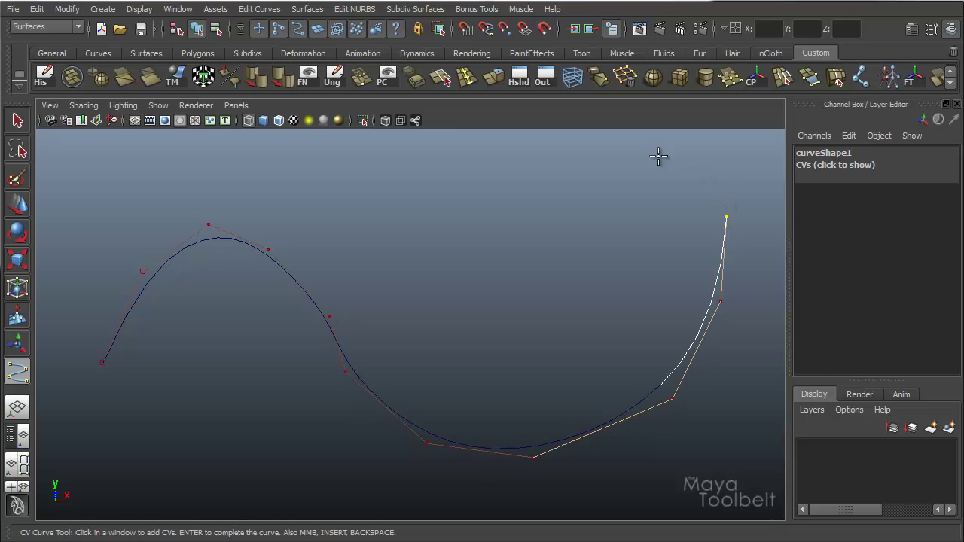
Continue the CV curve with further CVs spiralling inward in a loop, adjust their placement, and complete the curve.
{"action": "left_click", "coordinate": [542, 151]}
{"action": "middle_click_drag", "start_coordinate": [602, 172], "coordinate": [688, 171]}
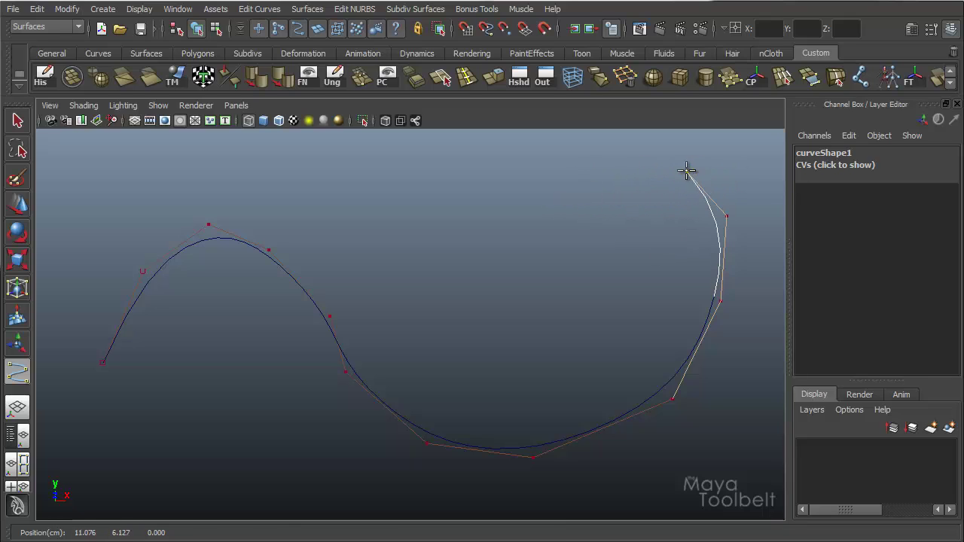
{"action": "left_click", "coordinate": [597, 168]}
{"action": "middle_click_drag", "start_coordinate": [621, 216], "coordinate": [623, 150]}
{"action": "left_click_drag", "start_coordinate": [622, 150], "coordinate": [539, 165]}
{"action": "left_click", "coordinate": [477, 216]}
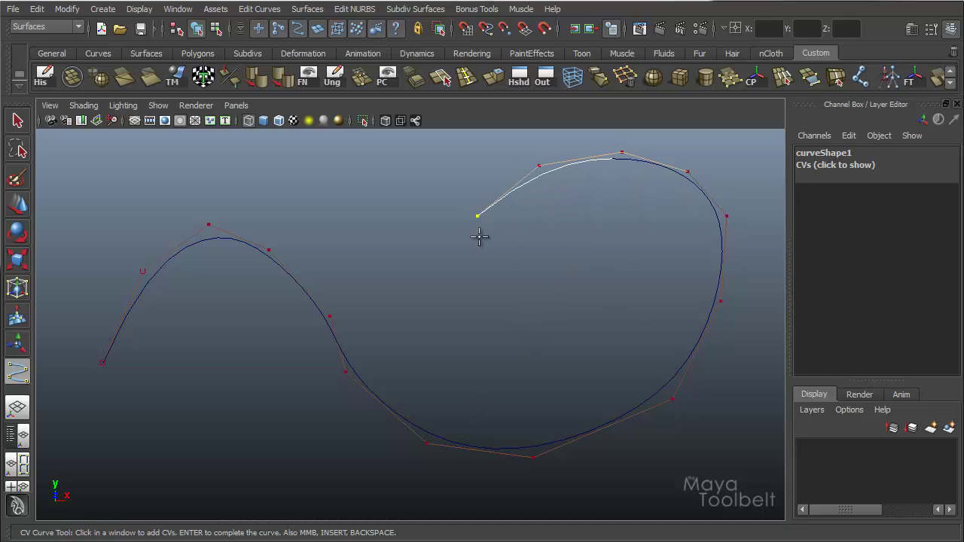
{"action": "left_click", "coordinate": [495, 290]}
{"action": "left_click", "coordinate": [548, 336]}
{"action": "left_click", "coordinate": [591, 320]}
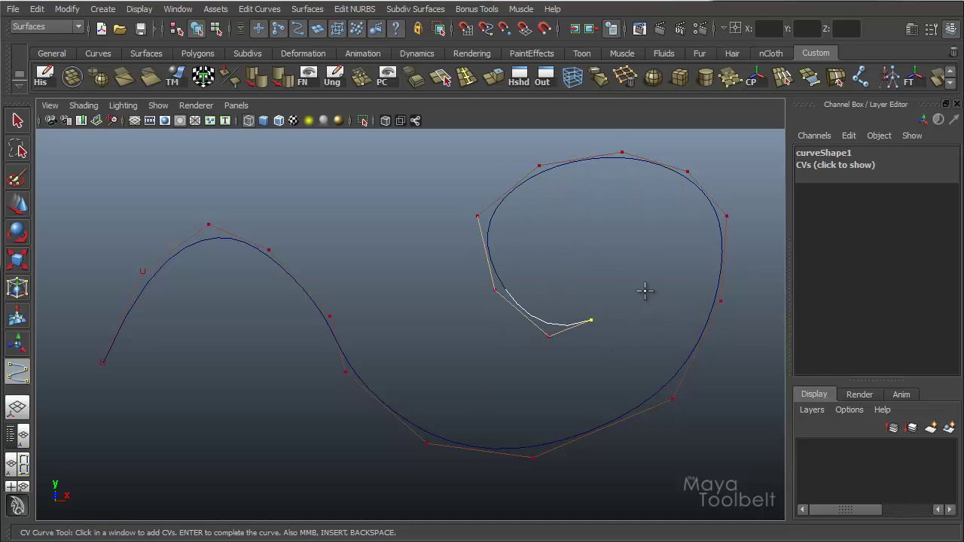
{"action": "left_click", "coordinate": [619, 269]}
{"action": "left_click", "coordinate": [607, 219]}
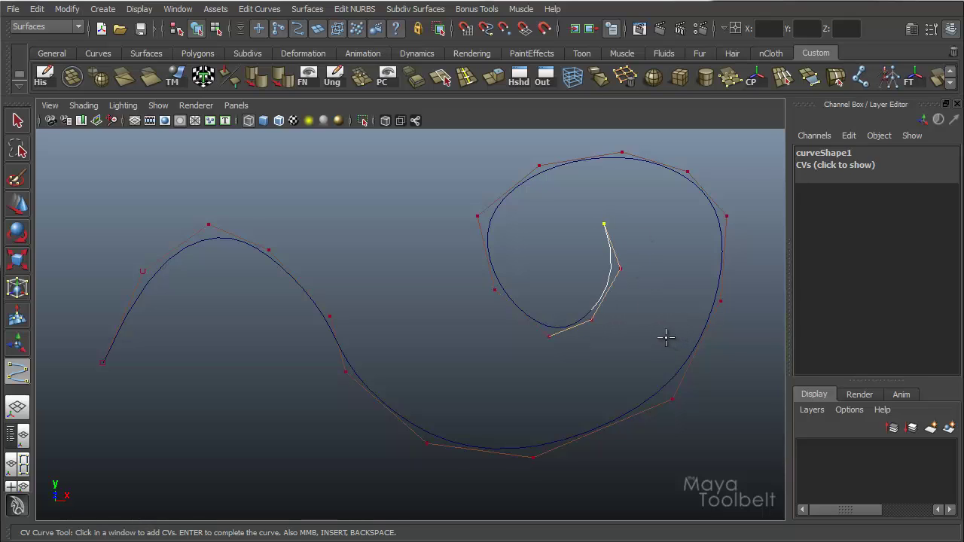
{"action": "key", "text": "Return"}
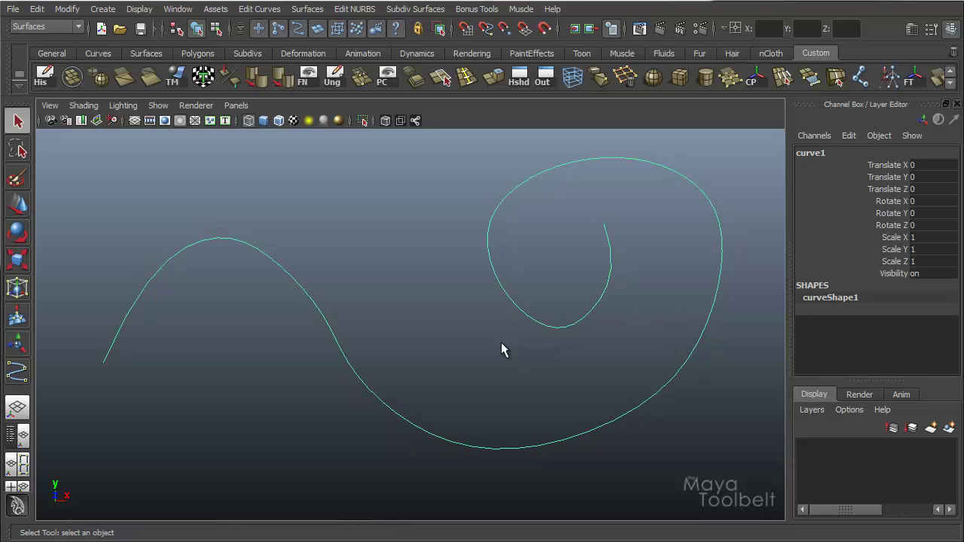
Return to the perspective view and set the curve to Curve Point selection.
{"action": "key", "text": "space"}
{"action": "left_click_drag", "start_coordinate": [453, 331], "coordinate": [635, 297], "text": "alt"}
{"action": "mouse_move", "coordinate": [379, 258]}
{"action": "left_mouse_down", "text": "alt"}
{"action": "mouse_move", "coordinate": [396, 251]}
{"action": "mouse_move", "coordinate": [400, 270]}
{"action": "mouse_move", "coordinate": [366, 266]}
{"action": "left_mouse_up", "text": "alt"}
{"action": "right_click", "coordinate": [295, 285]}
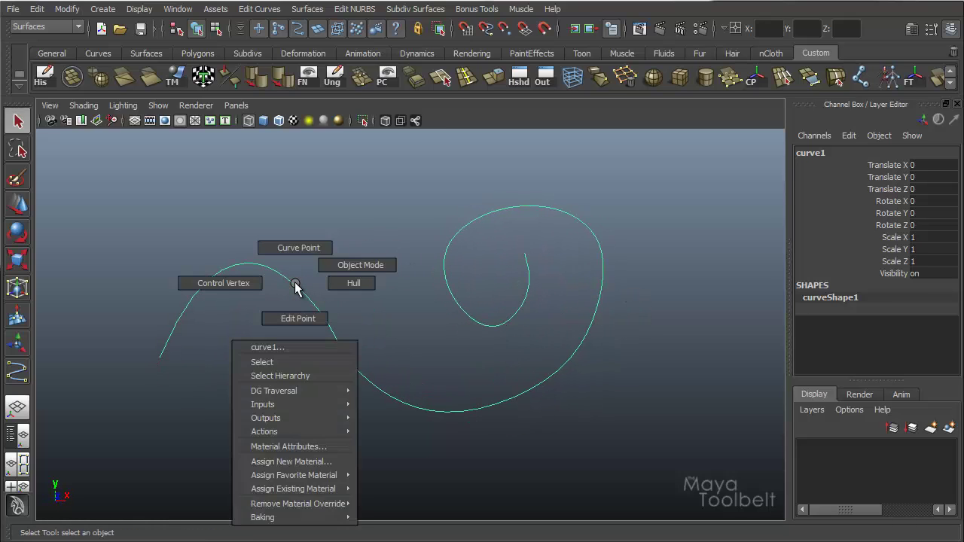
{"action": "mouse_move", "coordinate": [296, 285]}
{"action": "right_mouse_down"}
{"action": "mouse_move", "coordinate": [302, 255]}
{"action": "mouse_move", "coordinate": [226, 280]}
{"action": "mouse_move", "coordinate": [306, 309]}
{"action": "mouse_move", "coordinate": [313, 280]}
{"action": "mouse_move", "coordinate": [293, 282]}
{"action": "right_mouse_up"}
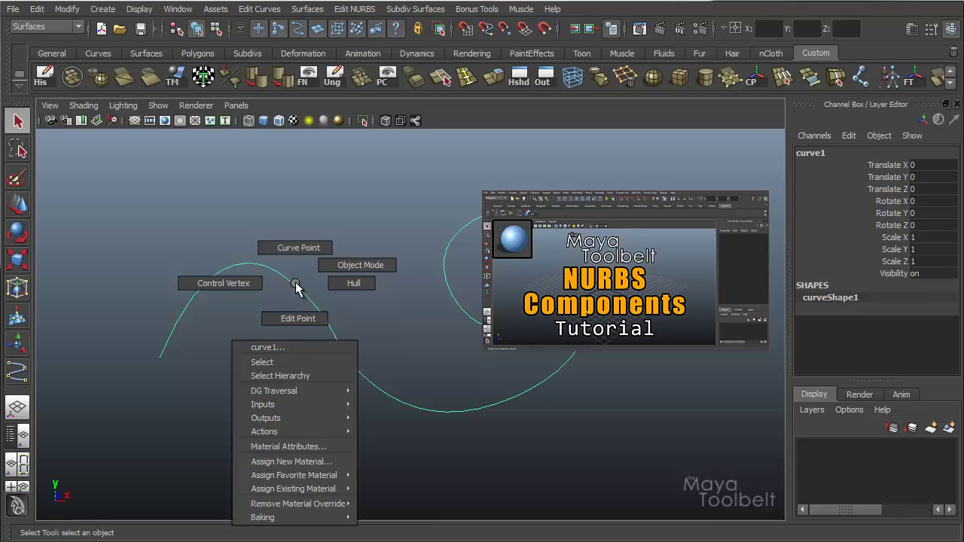
{"action": "right_click_drag", "start_coordinate": [295, 285], "coordinate": [299, 253]}
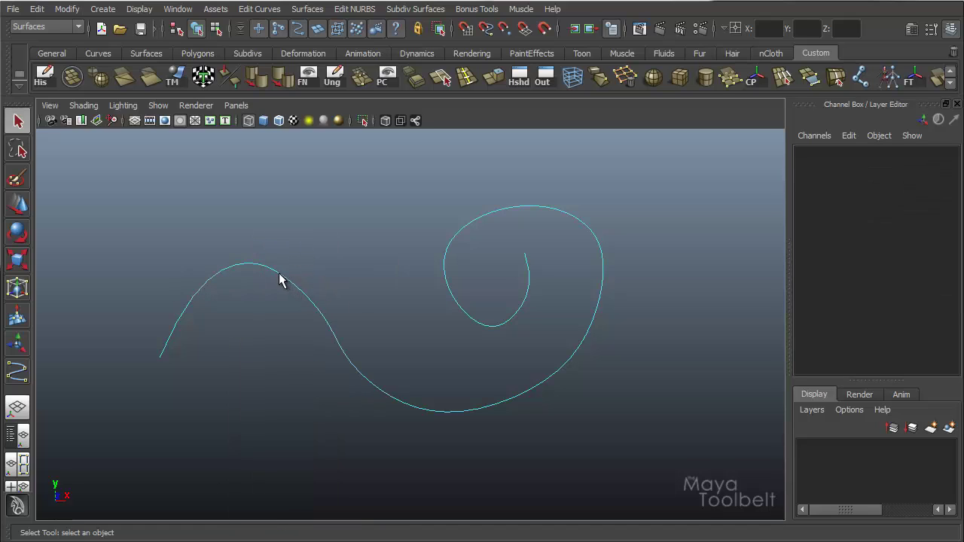
Pick sample curve points at various places along the arch, the trough and the spiral of the curve.
{"action": "left_click", "coordinate": [280, 275]}
{"action": "left_click", "coordinate": [357, 371]}
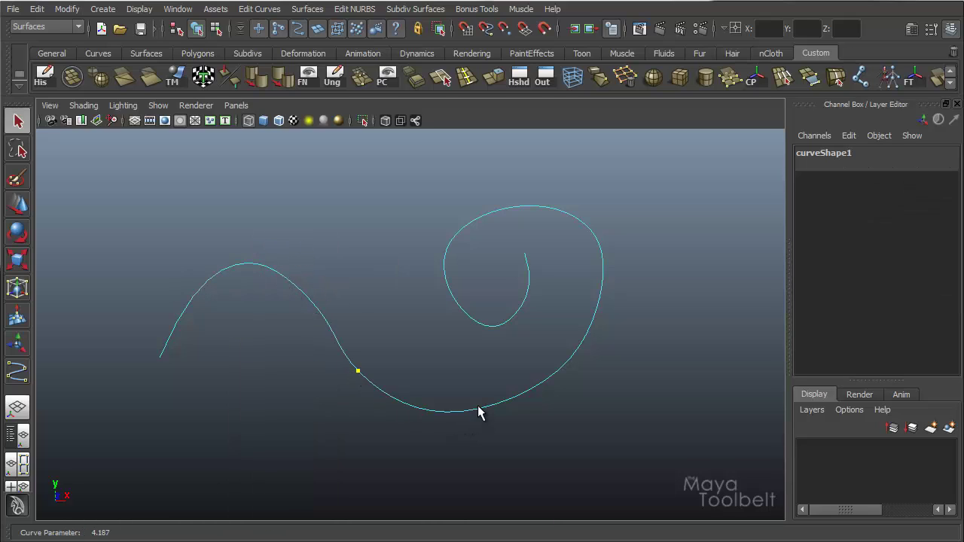
{"action": "left_click", "coordinate": [577, 355]}
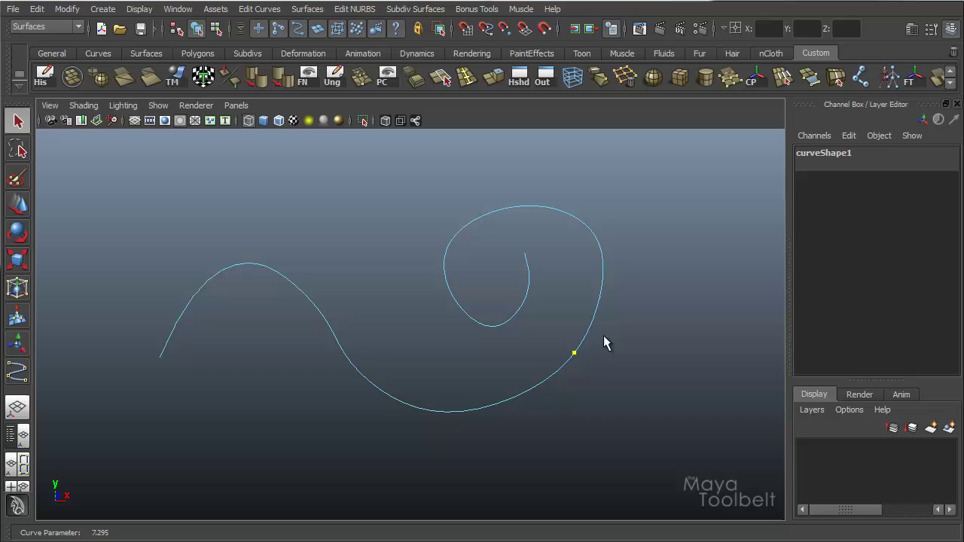
{"action": "left_click", "coordinate": [596, 237]}
{"action": "left_click", "coordinate": [527, 207]}
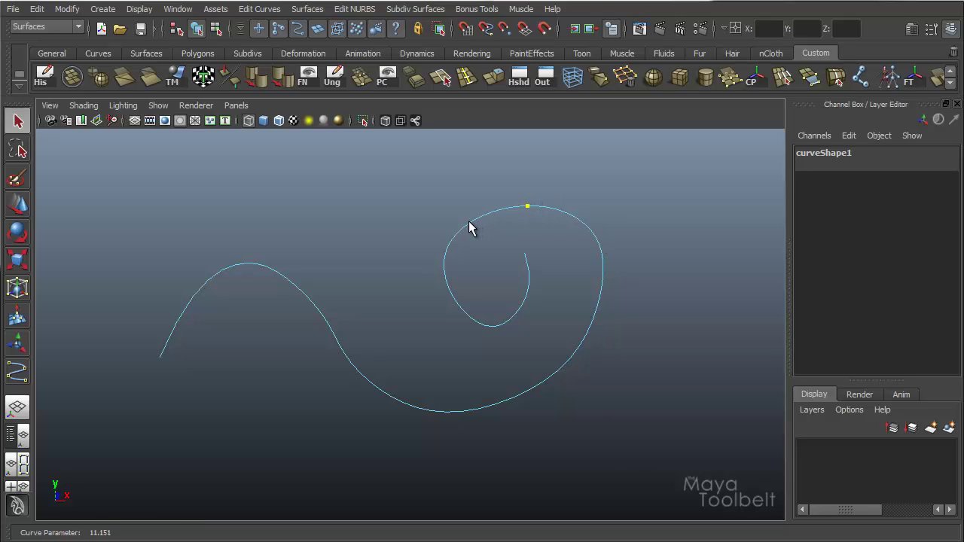
{"action": "left_click", "coordinate": [469, 224]}
{"action": "left_click", "coordinate": [446, 288]}
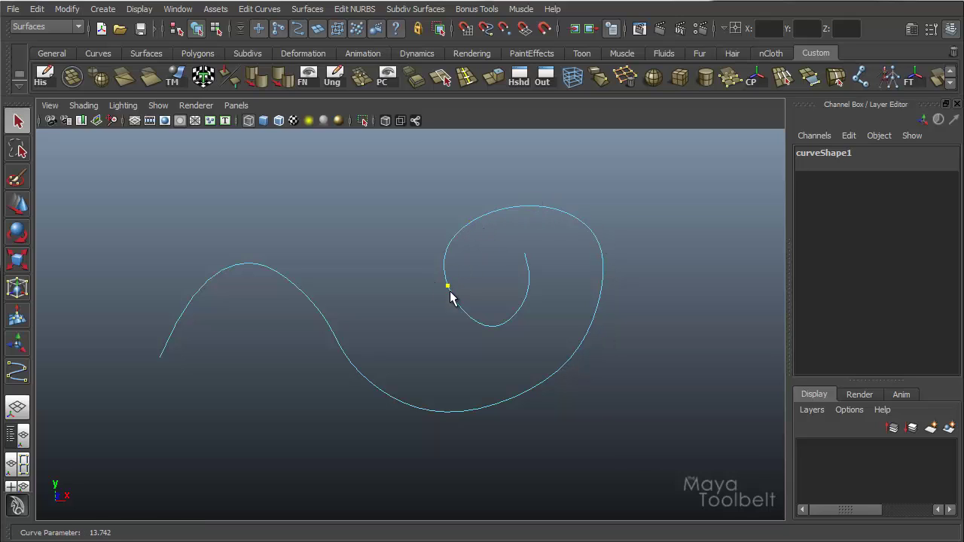
{"action": "left_click", "coordinate": [264, 11]}
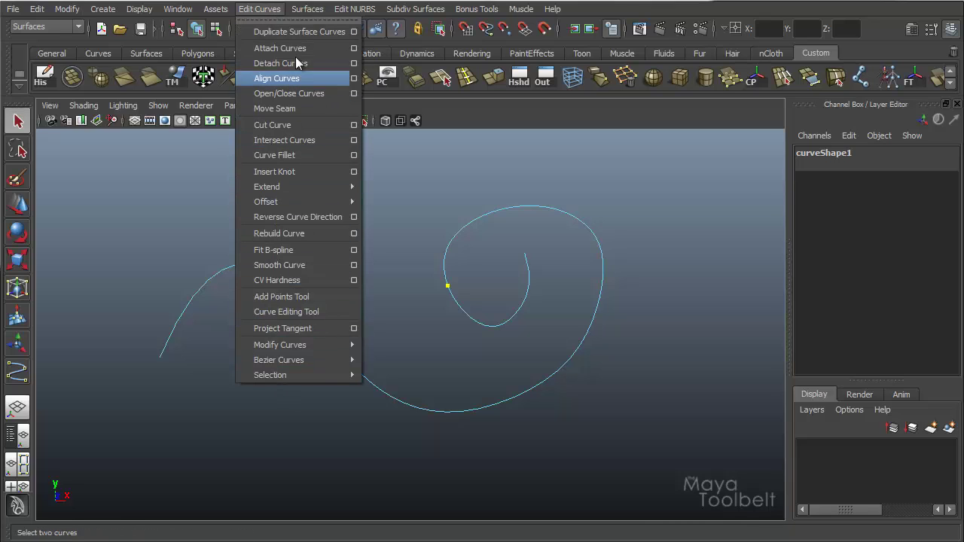
{"action": "left_click", "coordinate": [271, 10]}
{"action": "left_click", "coordinate": [317, 307]}
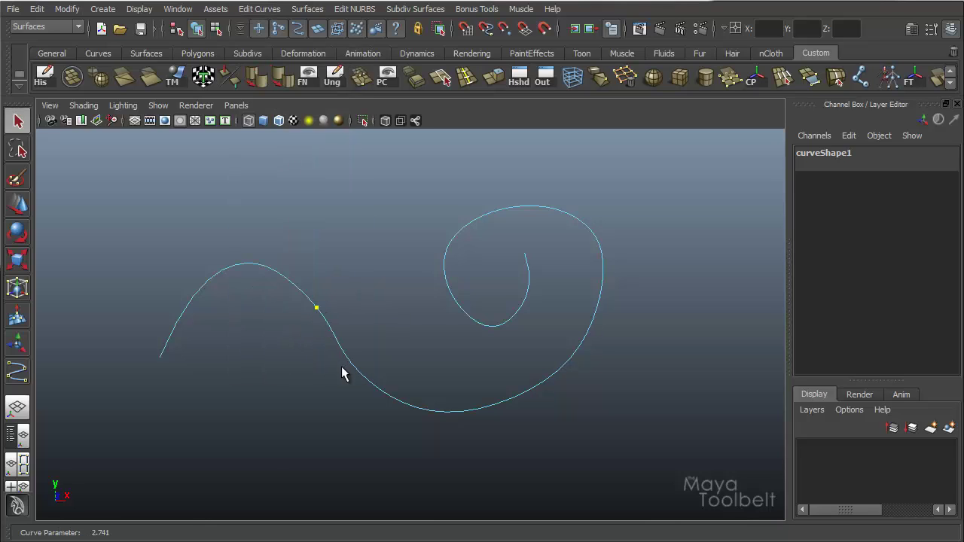
{"action": "left_click", "coordinate": [392, 398]}
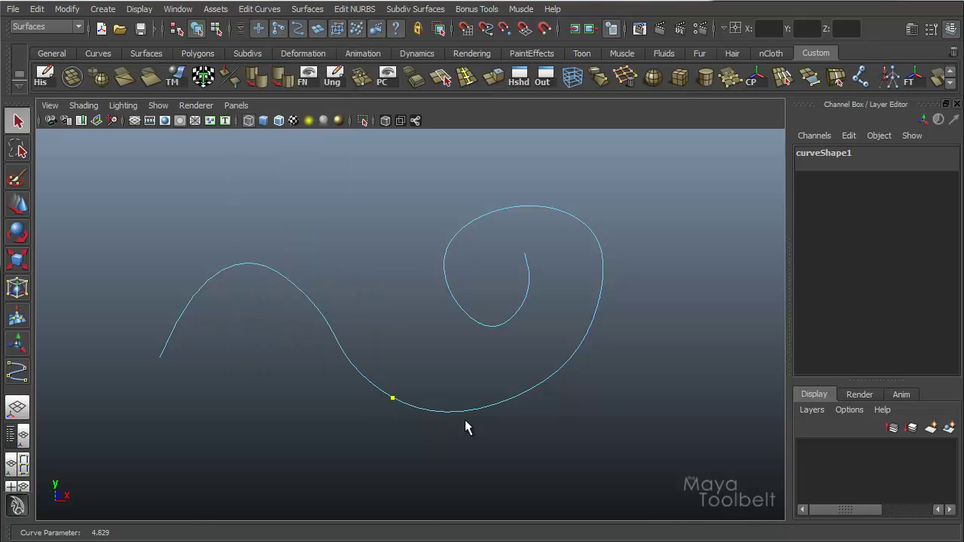
{"action": "left_click", "coordinate": [517, 396]}
{"action": "left_click", "coordinate": [549, 377]}
Switch the curve to Control Vertex selection to display its CVs.
{"action": "right_click_drag", "start_coordinate": [379, 391], "coordinate": [314, 385]}
{"action": "mouse_move", "coordinate": [349, 368]}
{"action": "left_mouse_down", "text": "alt"}
{"action": "mouse_move", "coordinate": [360, 348]}
{"action": "mouse_move", "coordinate": [355, 360]}
{"action": "left_mouse_up", "text": "alt"}
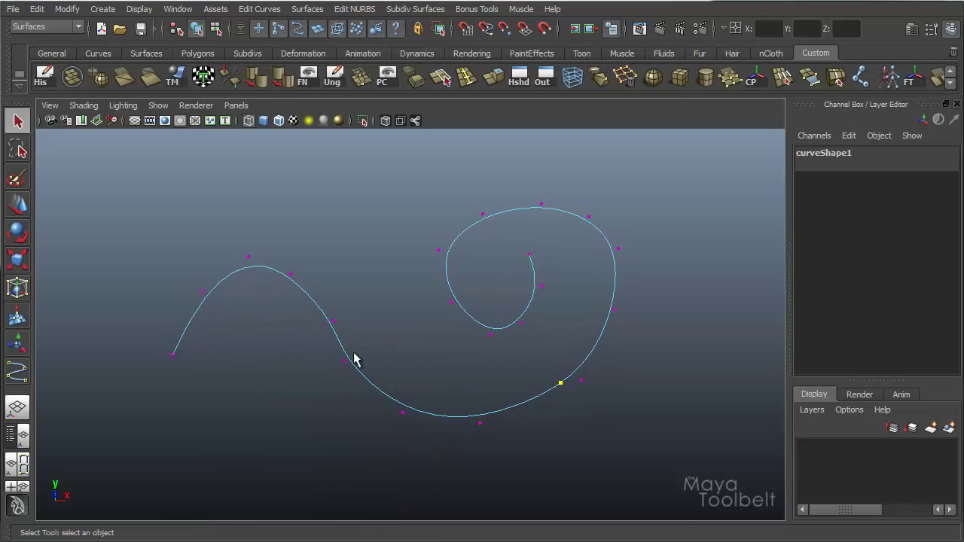
Cycle the viewport background colour through its presets and leave it on black behind the curve's CVs.
{"action": "key", "text": "alt+b"}
{"action": "middle_click_drag", "start_coordinate": [423, 349], "coordinate": [430, 336], "text": "alt"}
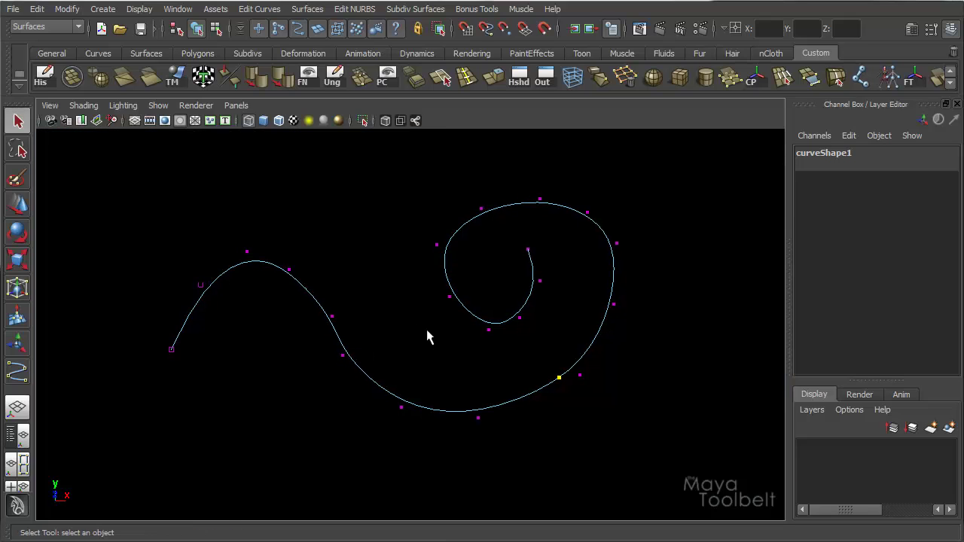
{"action": "mouse_move", "coordinate": [430, 336]}
{"action": "left_mouse_down", "text": "alt"}
{"action": "mouse_move", "coordinate": [439, 334]}
{"action": "mouse_move", "coordinate": [415, 335]}
{"action": "left_mouse_up", "text": "alt"}
{"action": "right_click_drag", "start_coordinate": [415, 335], "coordinate": [470, 344], "text": "alt"}
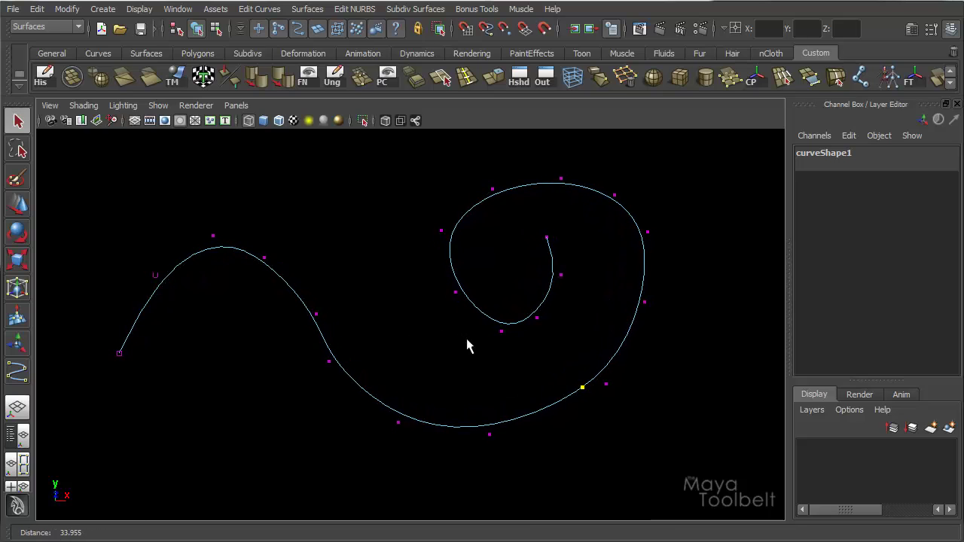
{"action": "mouse_move", "coordinate": [469, 345]}
{"action": "middle_mouse_down", "text": "alt"}
{"action": "mouse_move", "coordinate": [461, 340]}
{"action": "mouse_move", "coordinate": [473, 346]}
{"action": "middle_mouse_up", "text": "alt"}
{"action": "left_click_drag", "start_coordinate": [473, 346], "coordinate": [472, 339], "text": "alt"}
{"action": "key", "text": "alt+b"}
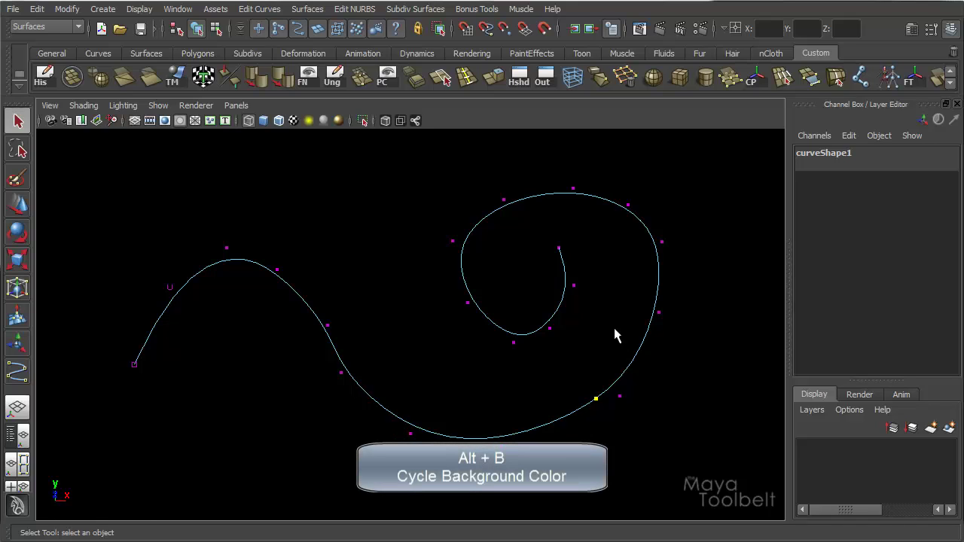
{"action": "key", "text": "alt+b"}
{"action": "key", "text": "alt+b"}
{"action": "key", "text": "alt+b"}
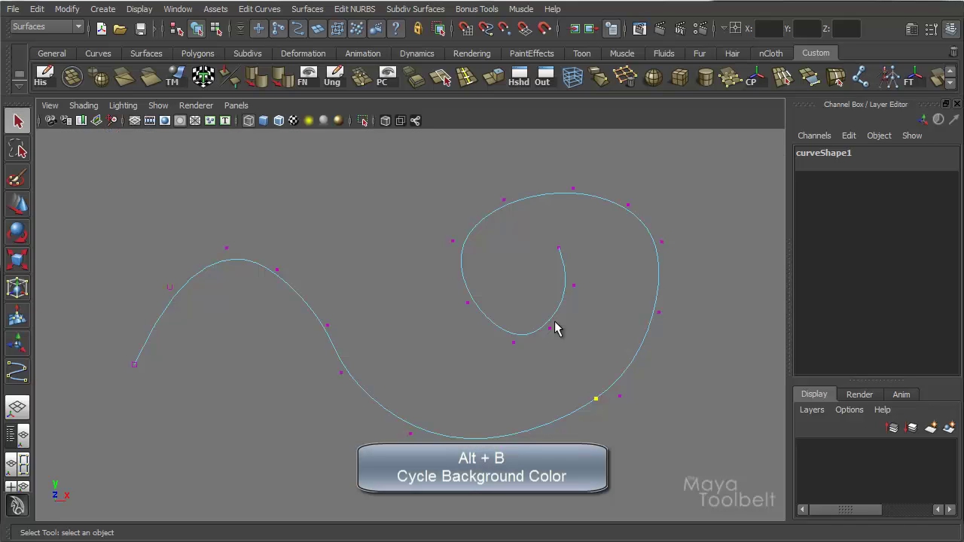
{"action": "key", "text": "alt+b"}
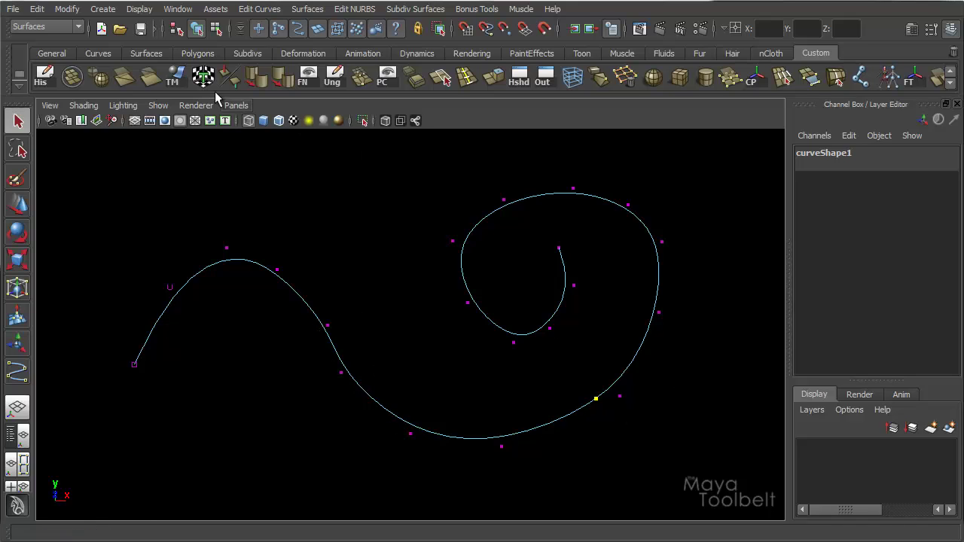
Clear the picked curve point on the curve and return the whole curve to object selection.
{"action": "left_click", "coordinate": [196, 28]}
{"action": "left_click_drag", "start_coordinate": [571, 370], "coordinate": [641, 462]}
{"action": "right_click_drag", "start_coordinate": [593, 400], "coordinate": [572, 386]}
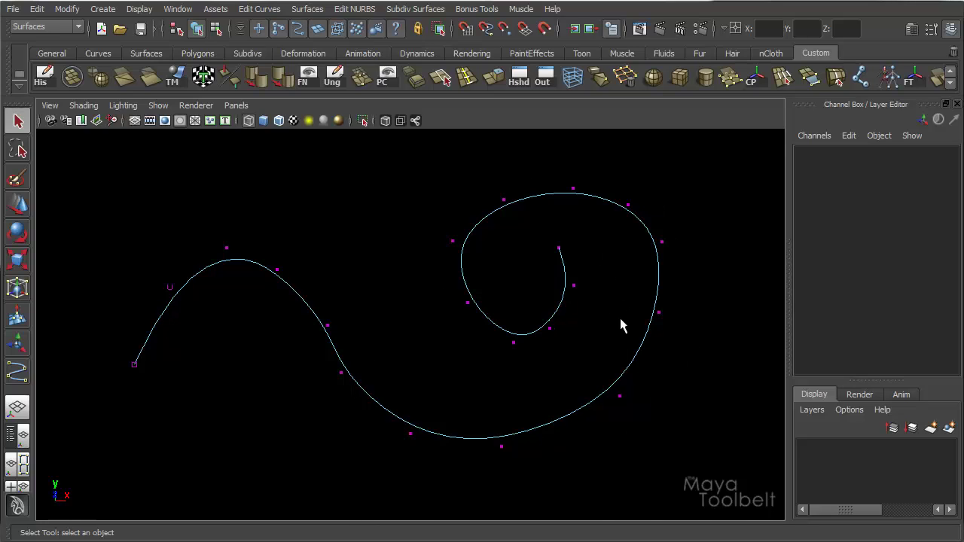
{"action": "left_click", "coordinate": [196, 28]}
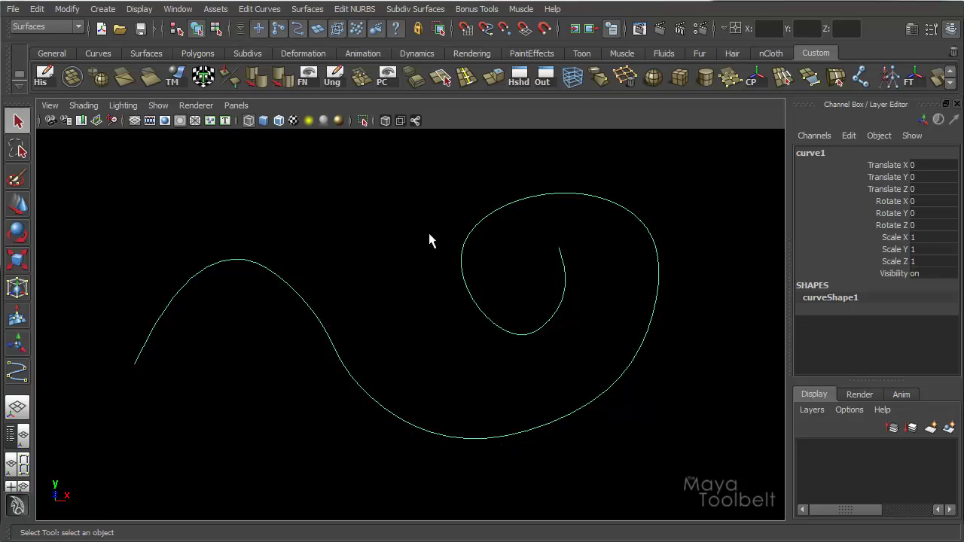
Cycle the viewport background to the blue-grey gradient and frame the whole curve at a slight angle.
{"action": "key", "text": "alt+b"}
{"action": "key", "text": "alt+b"}
{"action": "key", "text": "alt+b"}
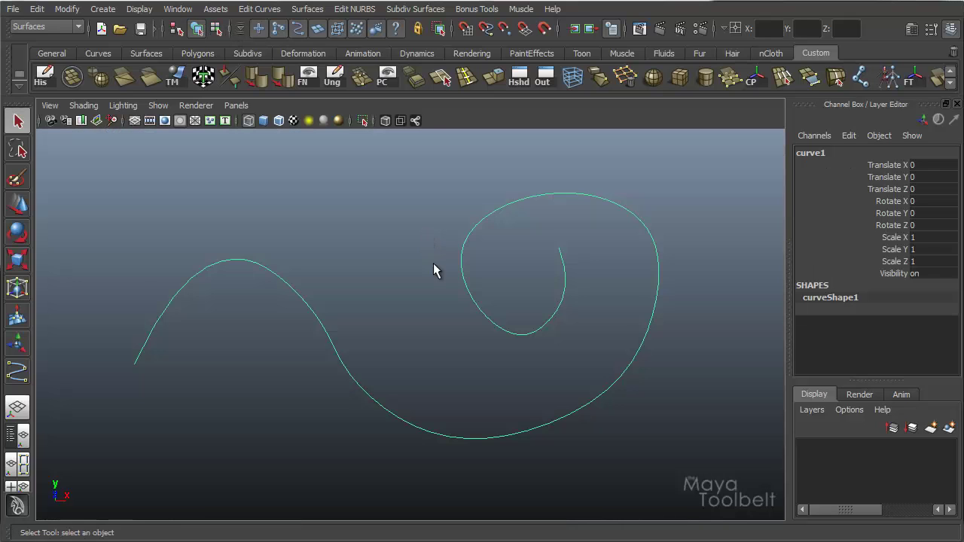
{"action": "left_click_drag", "start_coordinate": [435, 269], "coordinate": [474, 282], "text": "alt"}
{"action": "middle_click_drag", "start_coordinate": [474, 281], "coordinate": [479, 265], "text": "alt"}
{"action": "right_click_drag", "start_coordinate": [479, 265], "coordinate": [486, 263], "text": "alt"}
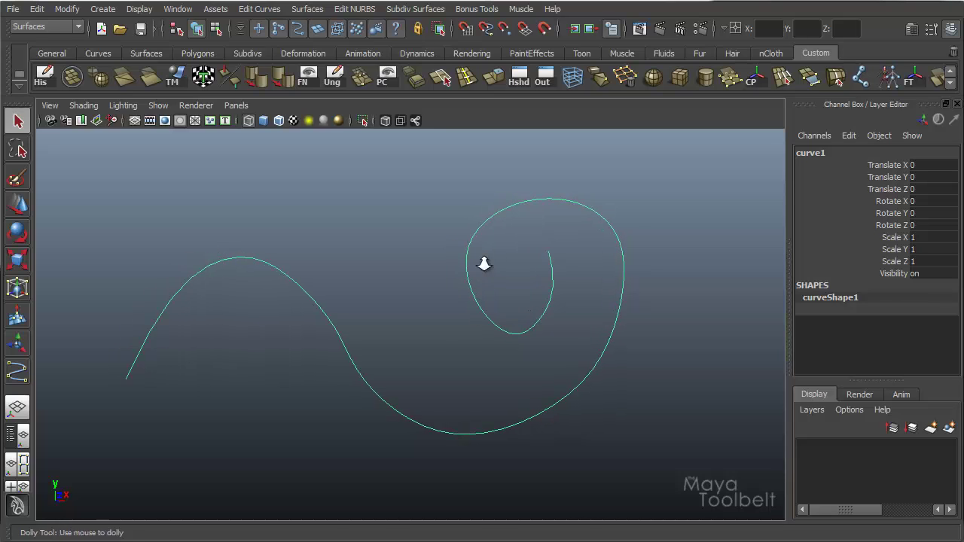
{"action": "left_click_drag", "start_coordinate": [487, 263], "coordinate": [490, 265], "text": "alt"}
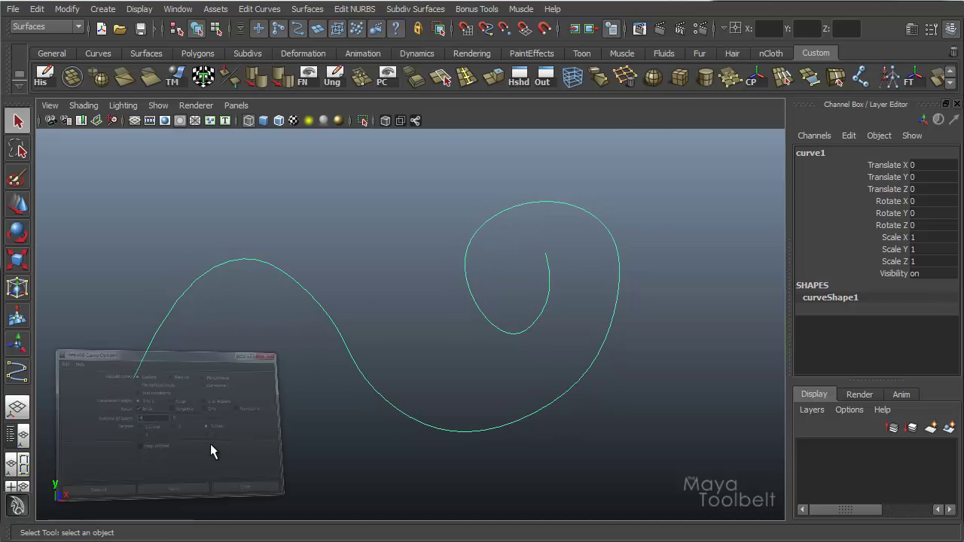
Place the Rebuild Curve options beside the curve and reset them to their default settings.
{"action": "left_click_drag", "start_coordinate": [377, 136], "coordinate": [736, 22]}
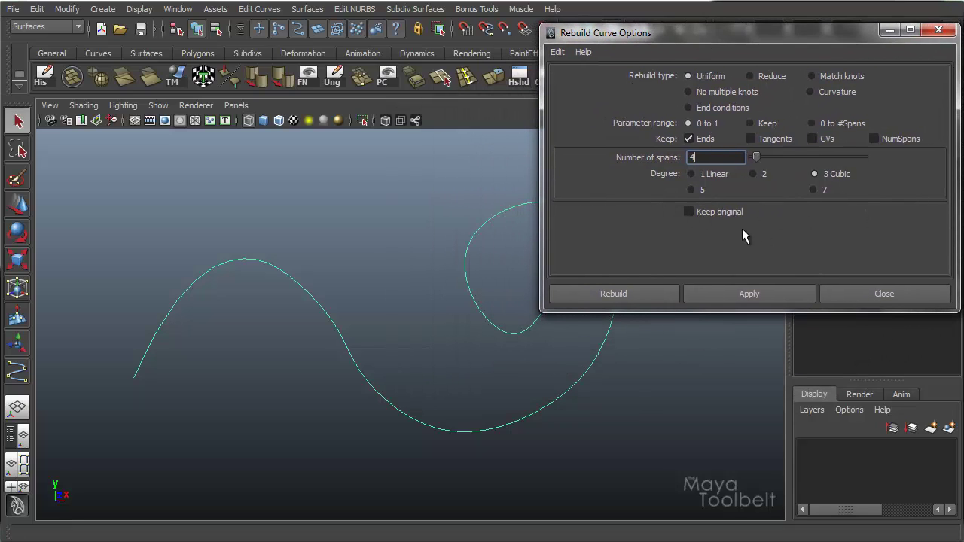
{"action": "middle_click_drag", "start_coordinate": [520, 235], "coordinate": [385, 219], "text": "alt"}
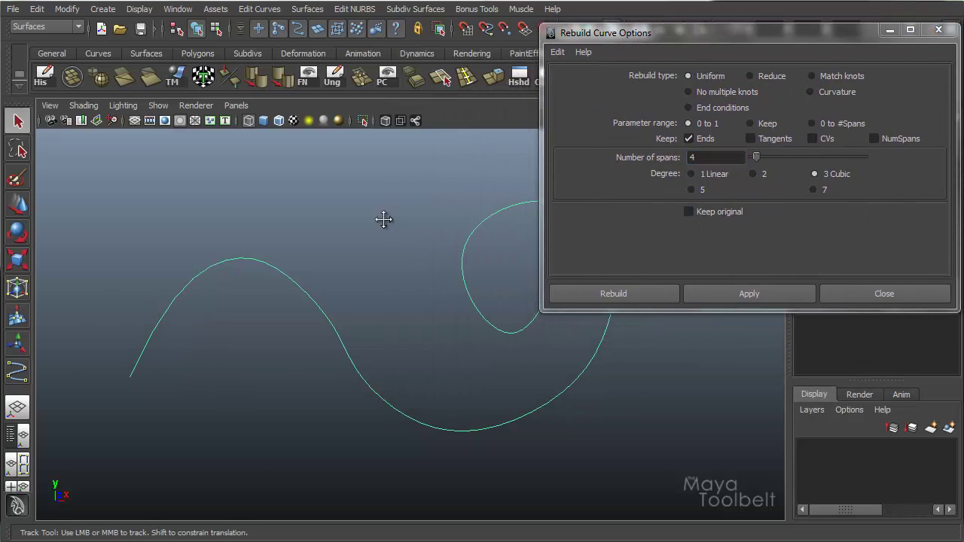
{"action": "left_click_drag", "start_coordinate": [385, 219], "coordinate": [390, 220], "text": "alt"}
{"action": "left_click", "coordinate": [558, 52]}
{"action": "left_click", "coordinate": [569, 83]}
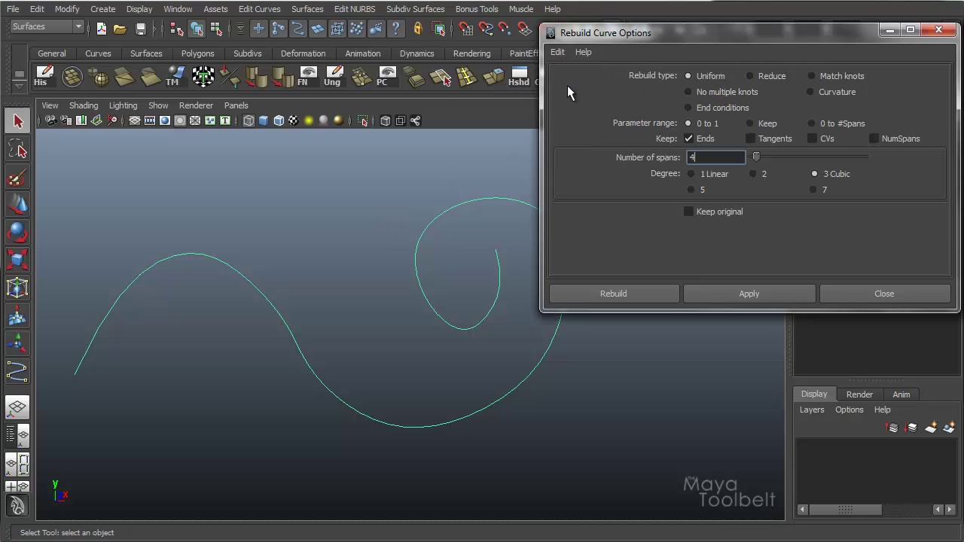
Enable Keep original, leave the rebuild type on Uniform, and set the parameter range to 0 to #Spans.
{"action": "left_click", "coordinate": [689, 212]}
{"action": "left_click", "coordinate": [722, 107]}
{"action": "left_click", "coordinate": [713, 76]}
{"action": "left_click", "coordinate": [753, 125]}
{"action": "left_click", "coordinate": [814, 125]}
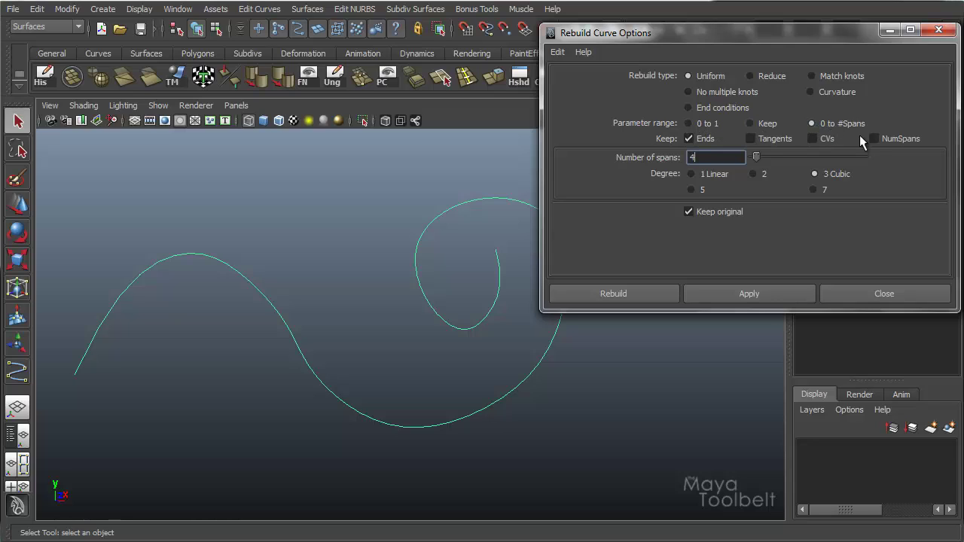
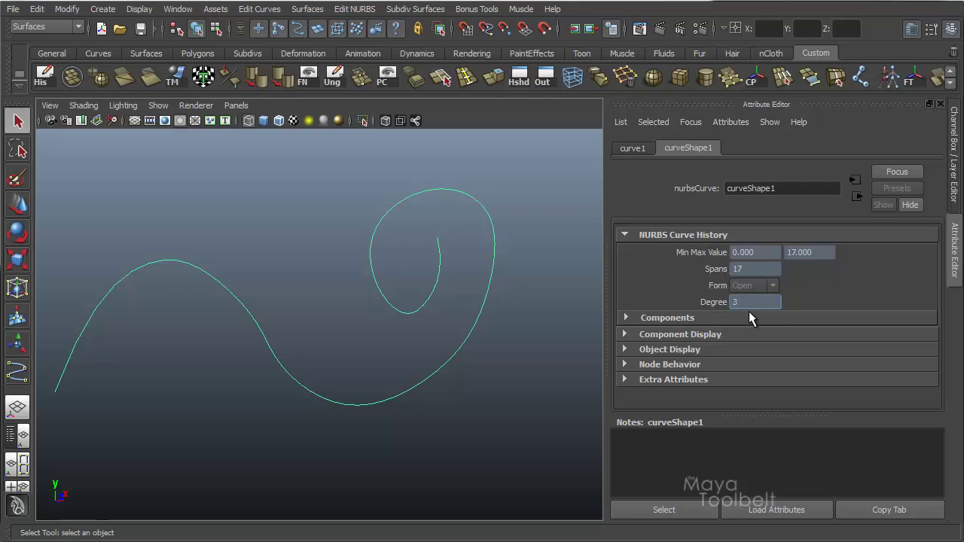
Check the curve degree options in the CV Curve Tool settings, then return to the Move tool.
{"action": "left_click", "coordinate": [102, 9]}
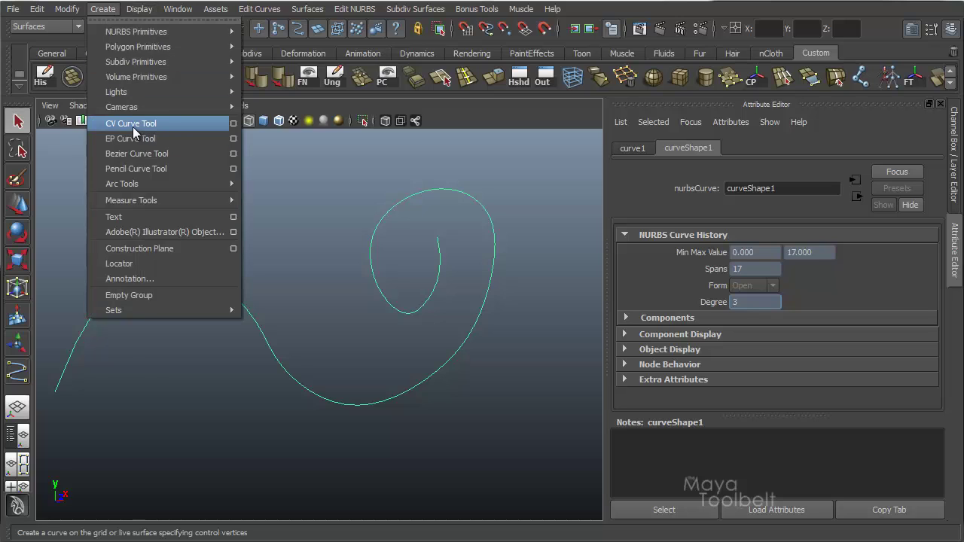
{"action": "left_click", "coordinate": [234, 123]}
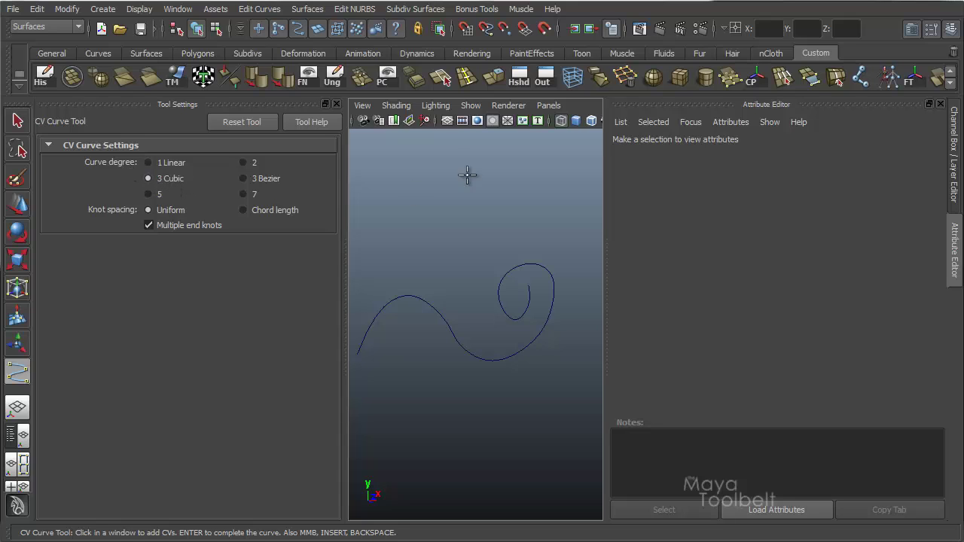
{"action": "left_click", "coordinate": [336, 104]}
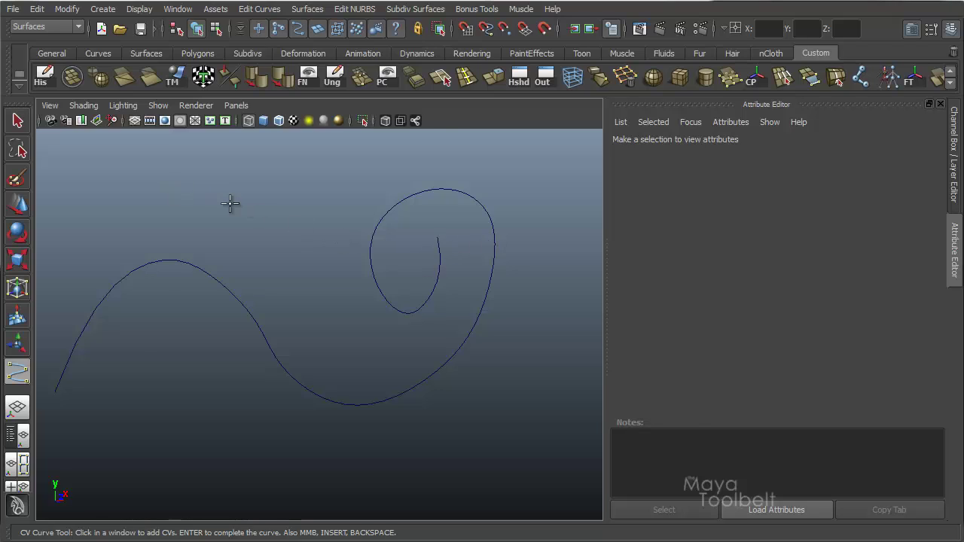
{"action": "key", "text": "w"}
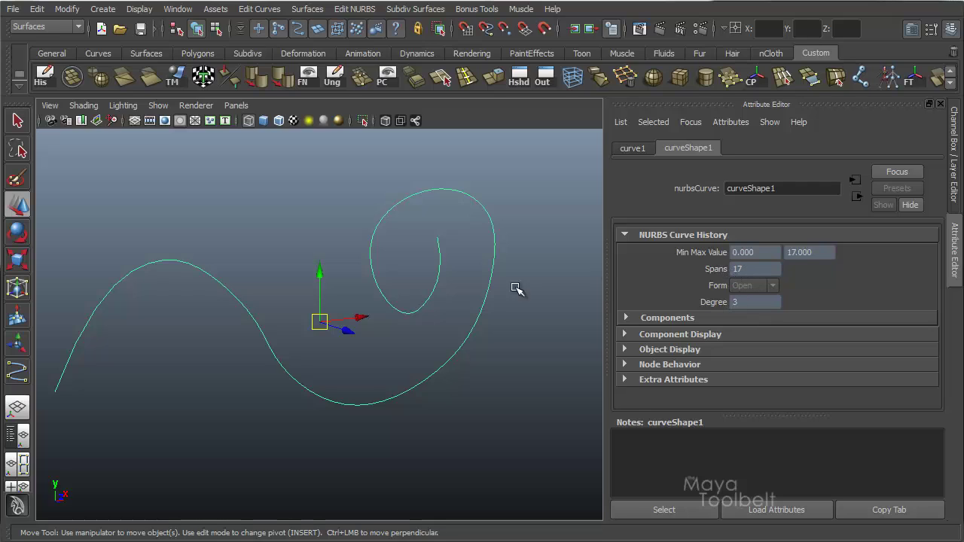
Switch the curve's component display from control vertices to edit points and set the viewport background to black.
{"action": "right_click_drag", "start_coordinate": [426, 263], "coordinate": [369, 265]}
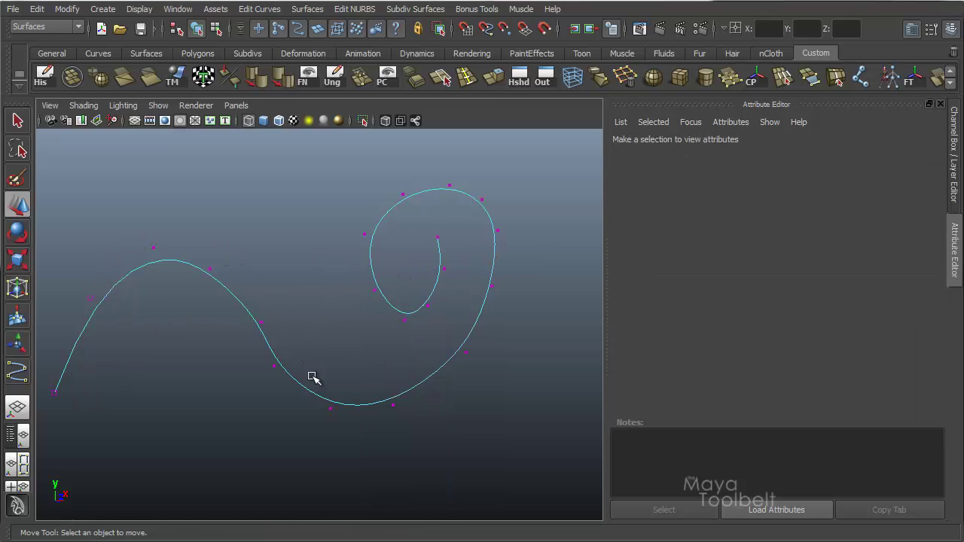
{"action": "right_click", "coordinate": [224, 285]}
{"action": "right_click_drag", "start_coordinate": [224, 286], "coordinate": [222, 324]}
{"action": "right_click", "coordinate": [225, 287]}
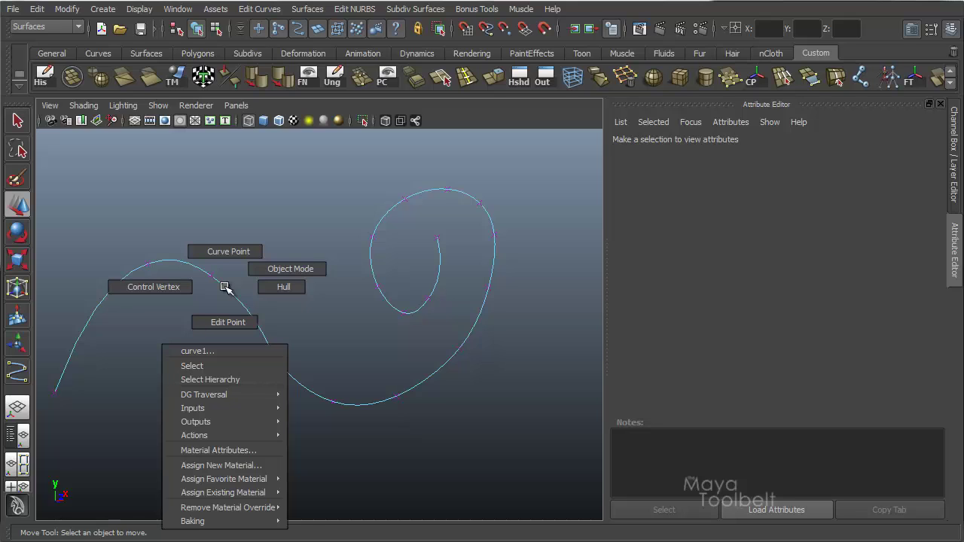
{"action": "mouse_move", "coordinate": [224, 287]}
{"action": "right_mouse_down"}
{"action": "mouse_move", "coordinate": [228, 319]}
{"action": "mouse_move", "coordinate": [222, 294]}
{"action": "right_mouse_up"}
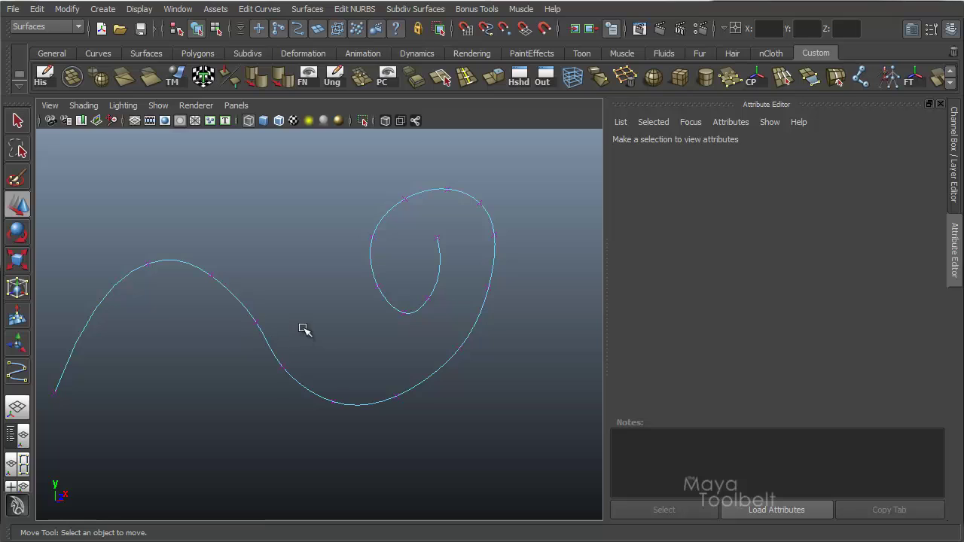
{"action": "key", "text": "alt+b"}
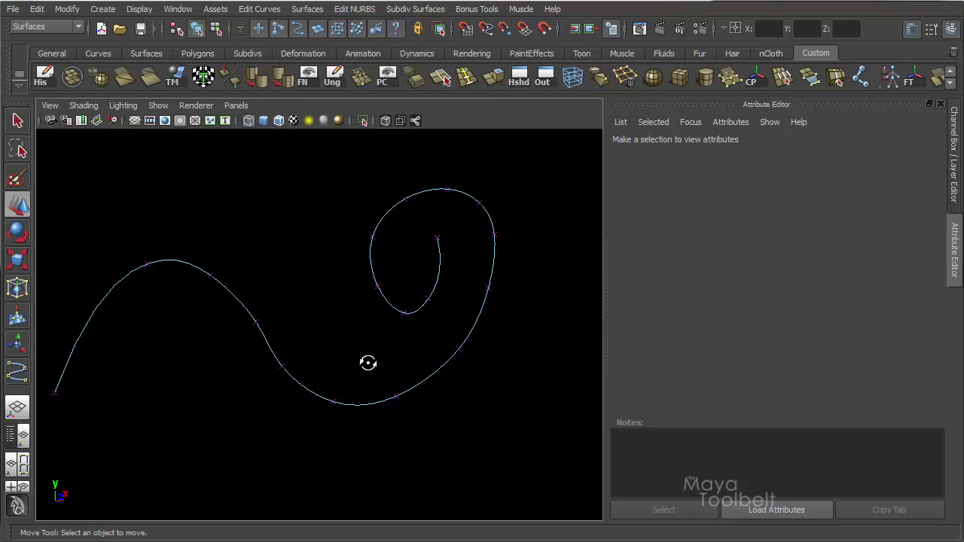
{"action": "left_click_drag", "start_coordinate": [368, 366], "coordinate": [312, 349], "text": "alt"}
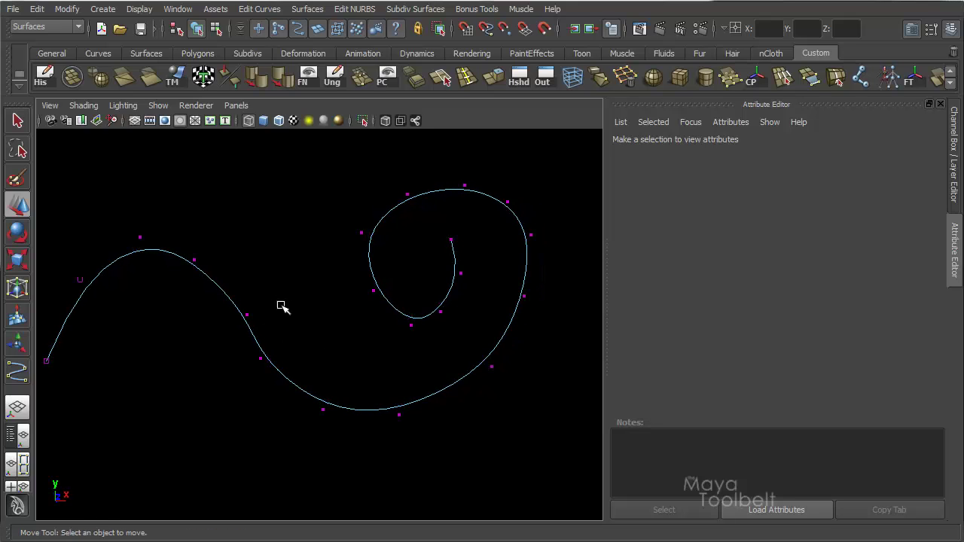
Return the curve to object mode and place the Rebuild Curve options beside its shape attributes for comparison.
{"action": "key", "text": "F8"}
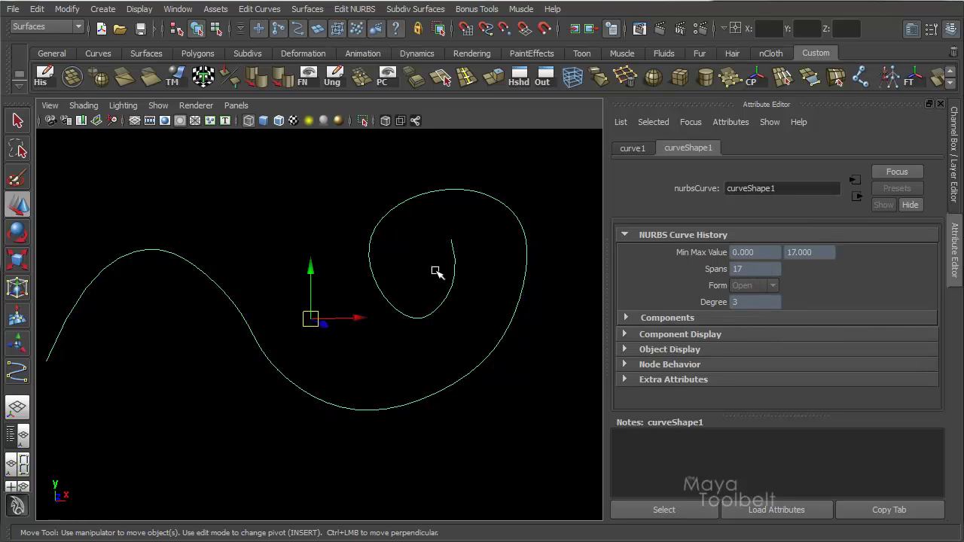
{"action": "left_click_drag", "start_coordinate": [435, 271], "coordinate": [437, 309], "text": "alt"}
{"action": "middle_click_drag", "start_coordinate": [437, 310], "coordinate": [452, 296], "text": "alt"}
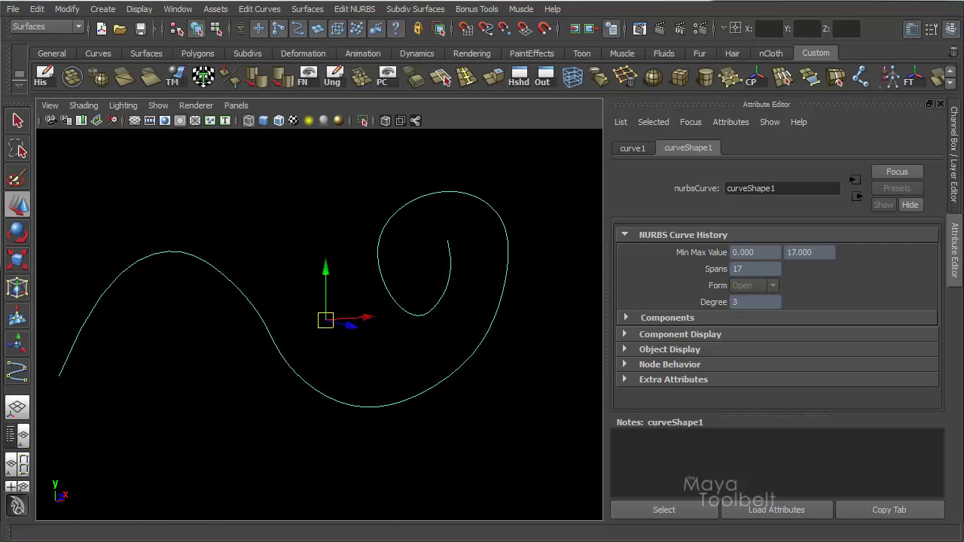
{"action": "left_click", "coordinate": [637, 85]}
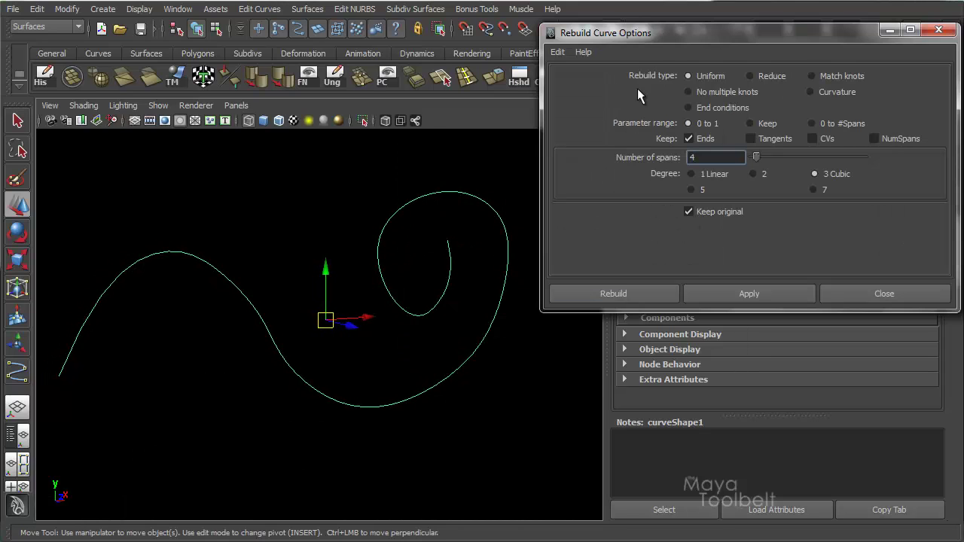
{"action": "left_click_drag", "start_coordinate": [697, 35], "coordinate": [686, 93]}
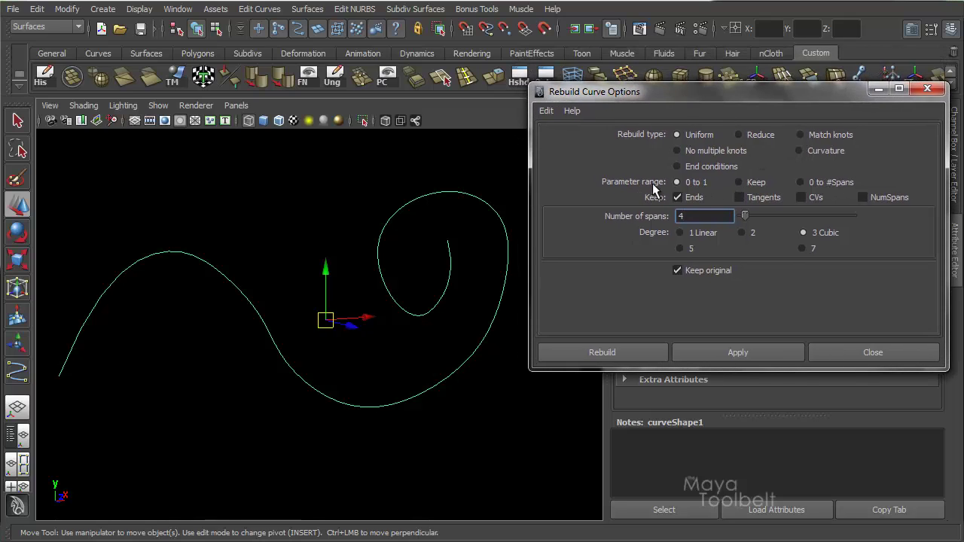
{"action": "left_click_drag", "start_coordinate": [774, 90], "coordinate": [379, 109]}
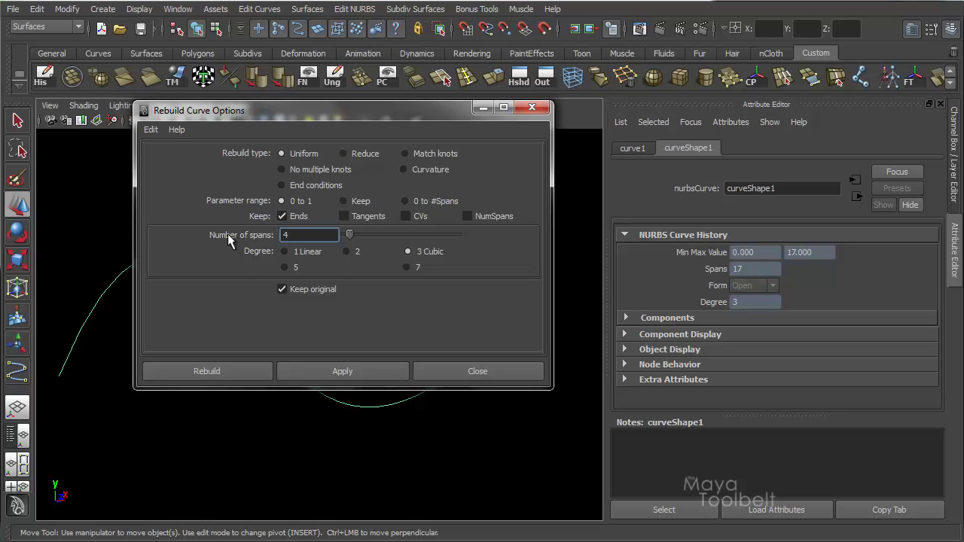
Set the number of spans to 17 and apply a Uniform cubic rebuild with range 0 to 1, keeping ends and the original.
{"action": "double_click", "coordinate": [285, 235]}
{"action": "type", "text": "17"}
{"action": "left_click_drag", "start_coordinate": [354, 110], "coordinate": [325, 349]}
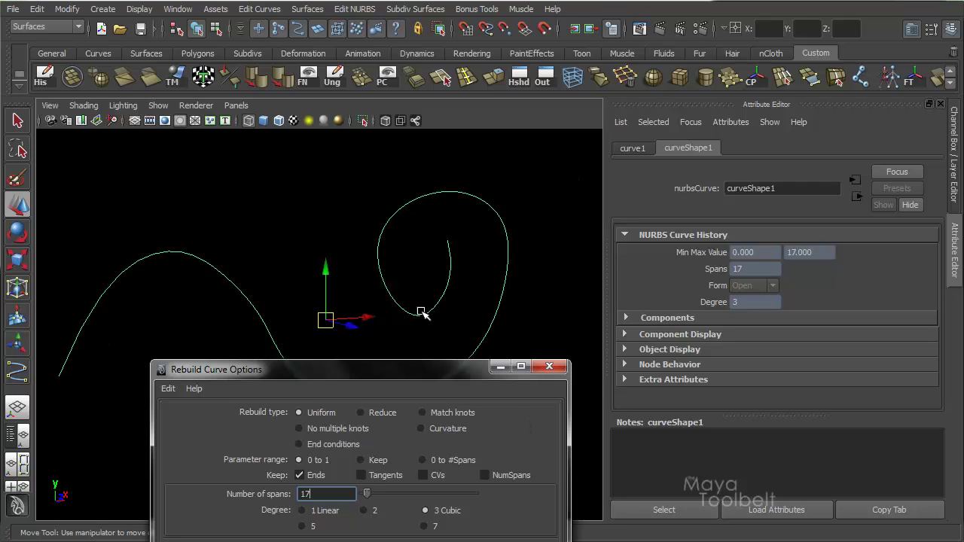
{"action": "left_click_drag", "start_coordinate": [414, 370], "coordinate": [453, 335]}
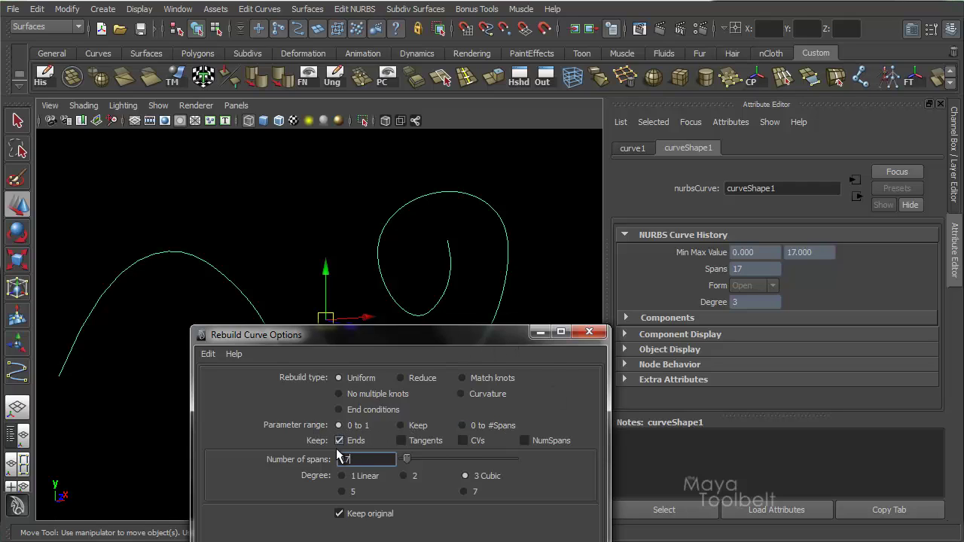
{"action": "left_click_drag", "start_coordinate": [443, 341], "coordinate": [817, 21]}
{"action": "left_click_drag", "start_coordinate": [619, 15], "coordinate": [547, 312]}
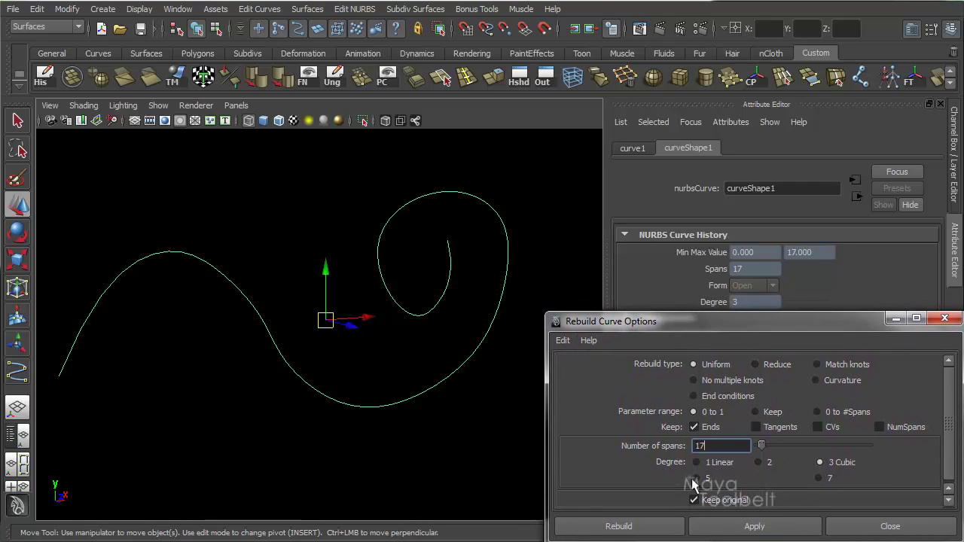
{"action": "left_click", "coordinate": [755, 527]}
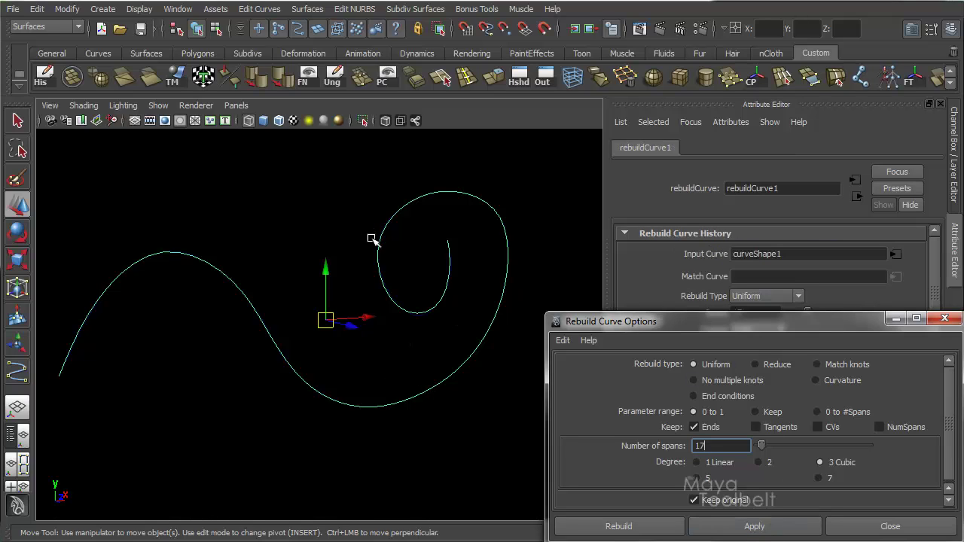
Show the rebuilt curve's shape attributes and cycle the viewport background to light grey to compare both curves.
{"action": "left_click", "coordinate": [217, 28]}
{"action": "left_click", "coordinate": [197, 29]}
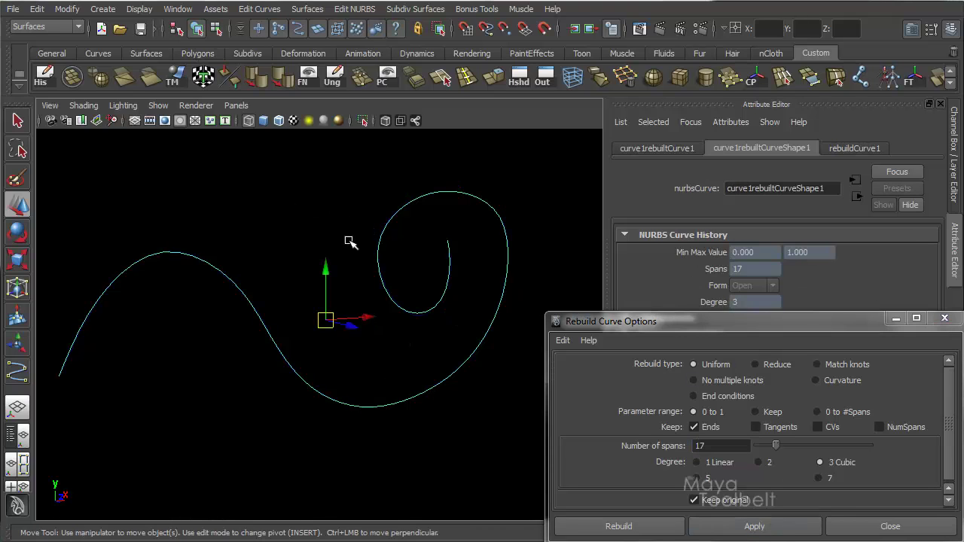
{"action": "key", "text": "alt+b"}
{"action": "key", "text": "alt+b"}
{"action": "key", "text": "alt+b"}
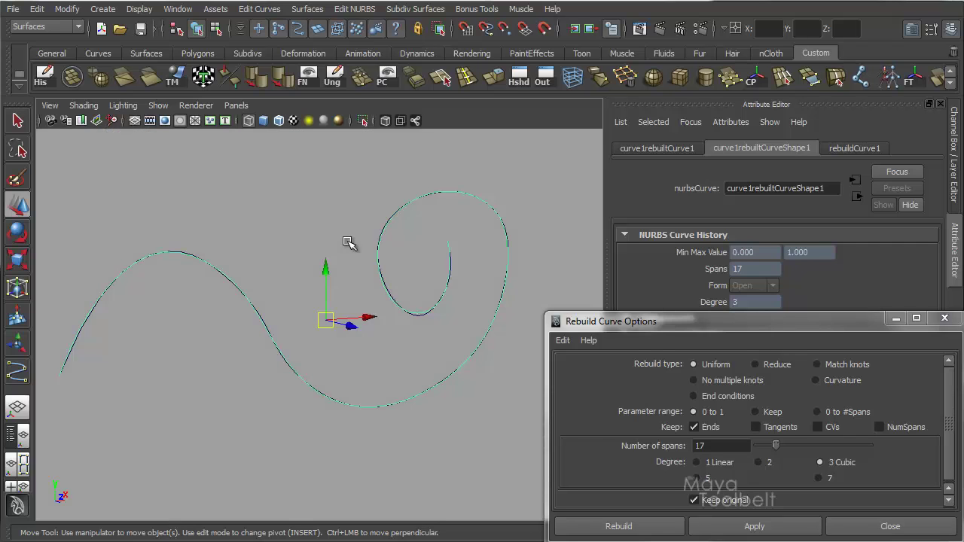
Examine up close how the rebuilt curve deviates from the original around the spiral end.
{"action": "left_click_drag", "start_coordinate": [415, 271], "coordinate": [402, 248], "text": "alt"}
{"action": "right_click_drag", "start_coordinate": [403, 248], "coordinate": [348, 269], "text": "alt"}
{"action": "mouse_move", "coordinate": [348, 269]}
{"action": "left_mouse_down", "text": "alt"}
{"action": "mouse_move", "coordinate": [378, 269]}
{"action": "mouse_move", "coordinate": [366, 263]}
{"action": "mouse_move", "coordinate": [340, 286]}
{"action": "left_mouse_up", "text": "alt"}
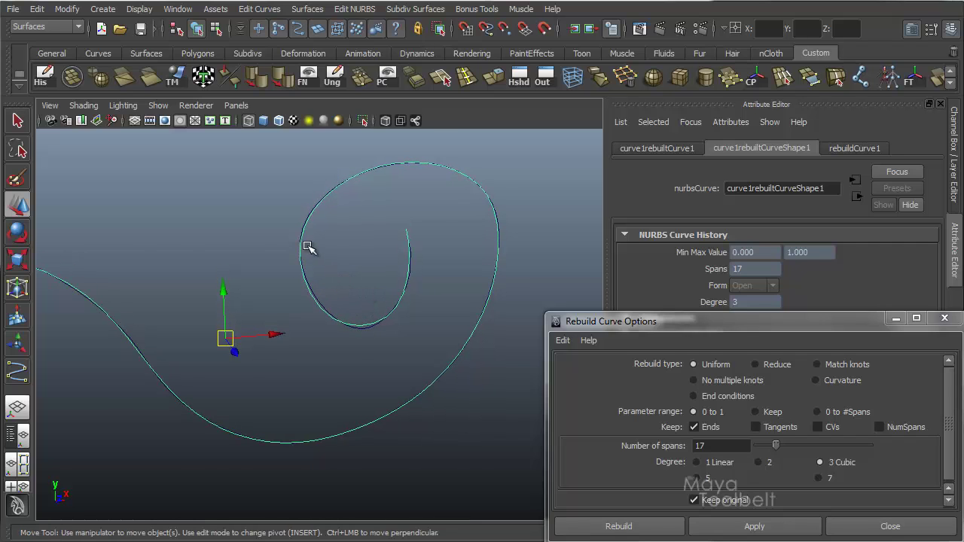
{"action": "scroll", "coordinate": [316, 286], "scroll_direction": "up", "scroll_amount": 5}
{"action": "scroll", "coordinate": [334, 277], "scroll_direction": "up", "scroll_amount": 4}
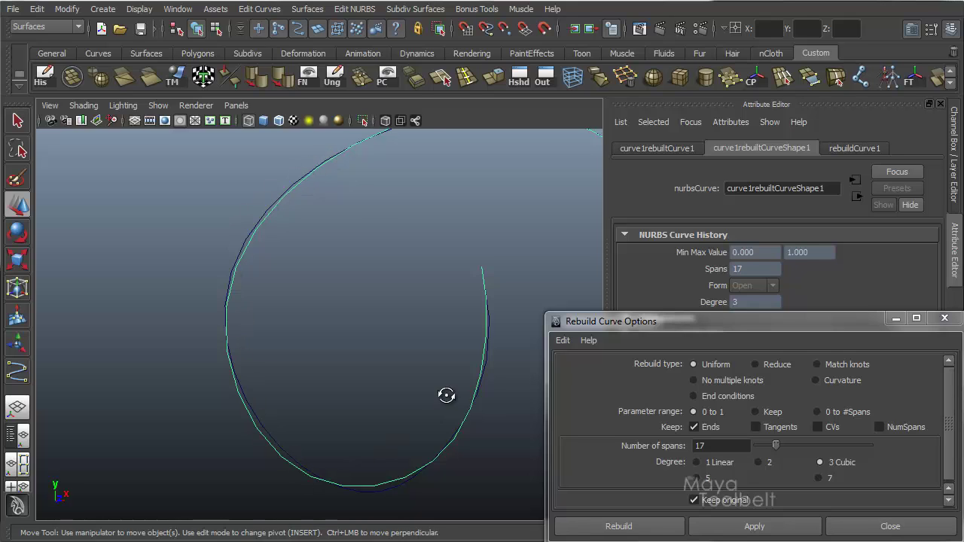
{"action": "left_click_drag", "start_coordinate": [447, 396], "coordinate": [414, 372], "text": "alt"}
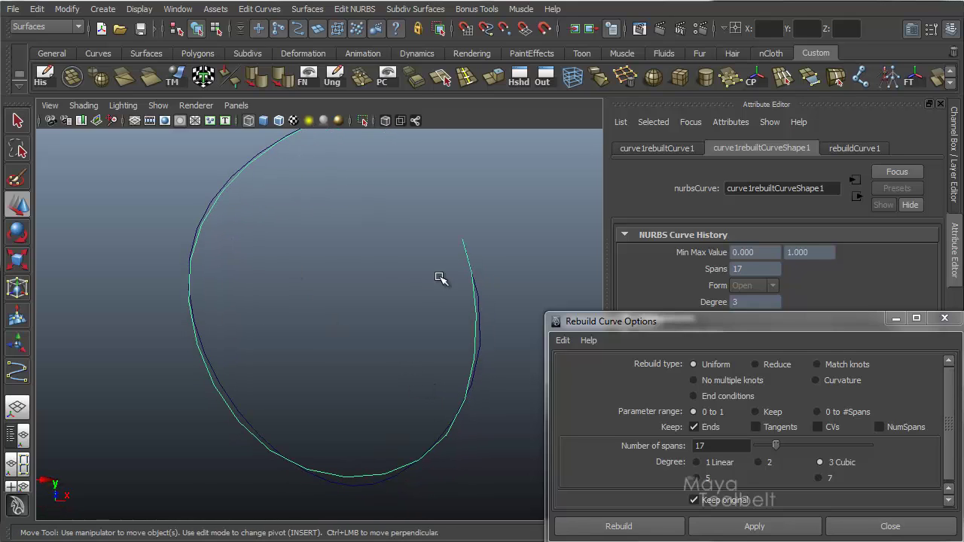
{"action": "left_click_drag", "start_coordinate": [332, 311], "coordinate": [173, 314], "text": "alt"}
{"action": "middle_click_drag", "start_coordinate": [191, 288], "coordinate": [281, 252], "text": "alt"}
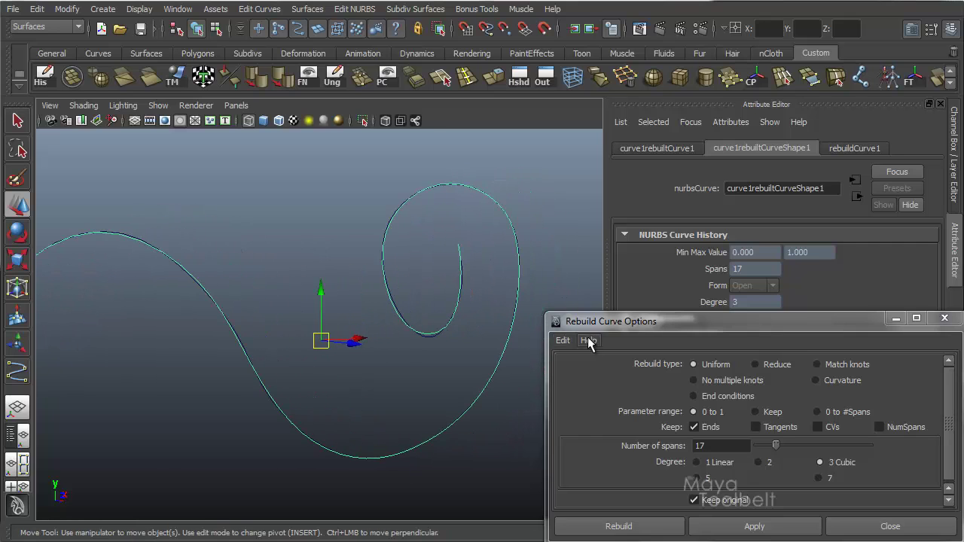
Clear the Rebuild Curve options off the shape attributes and compare the Min Max Value of the original and rebuilt curves.
{"action": "left_click", "coordinate": [610, 323]}
{"action": "left_click_drag", "start_coordinate": [610, 324], "coordinate": [589, 540]}
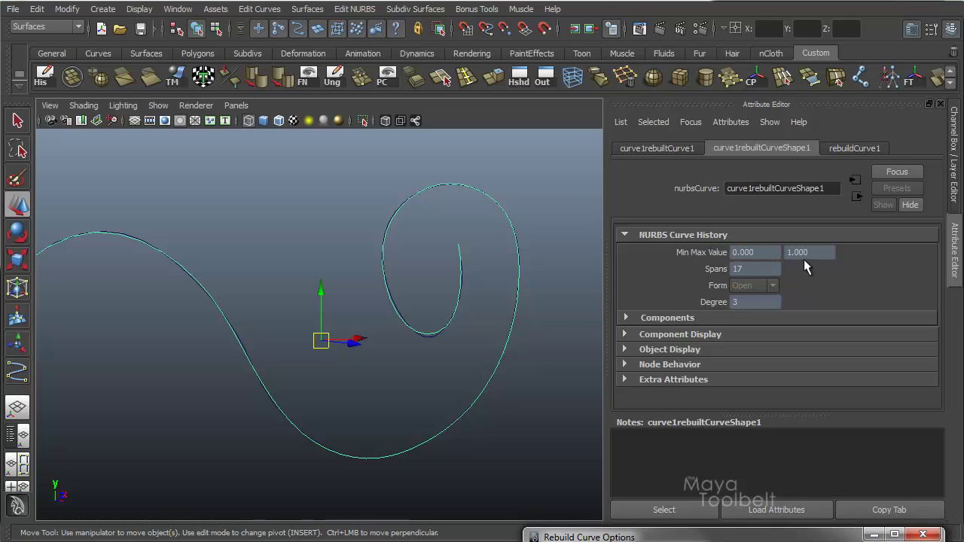
{"action": "middle_click_drag", "start_coordinate": [497, 245], "coordinate": [399, 235], "text": "alt"}
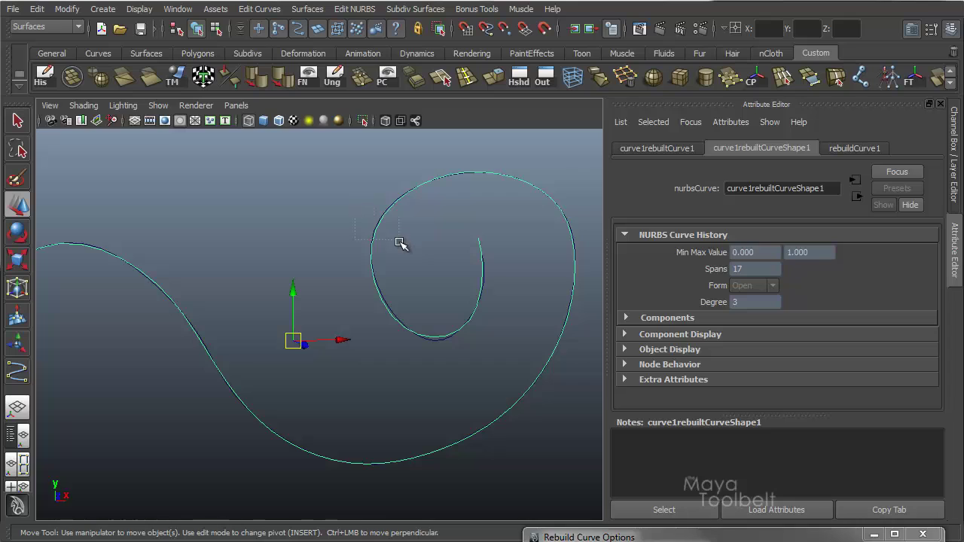
{"action": "left_click", "coordinate": [479, 280]}
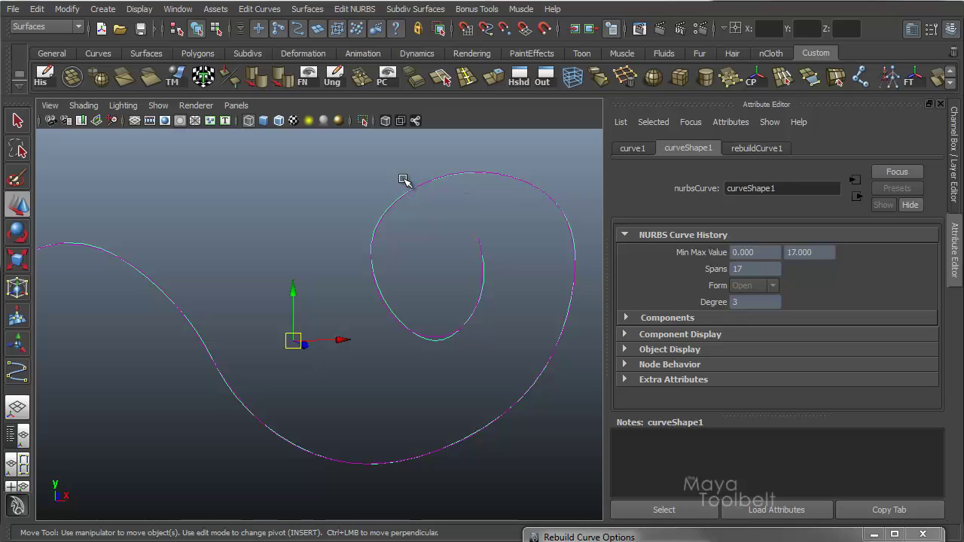
{"action": "left_click_drag", "start_coordinate": [365, 196], "coordinate": [416, 238]}
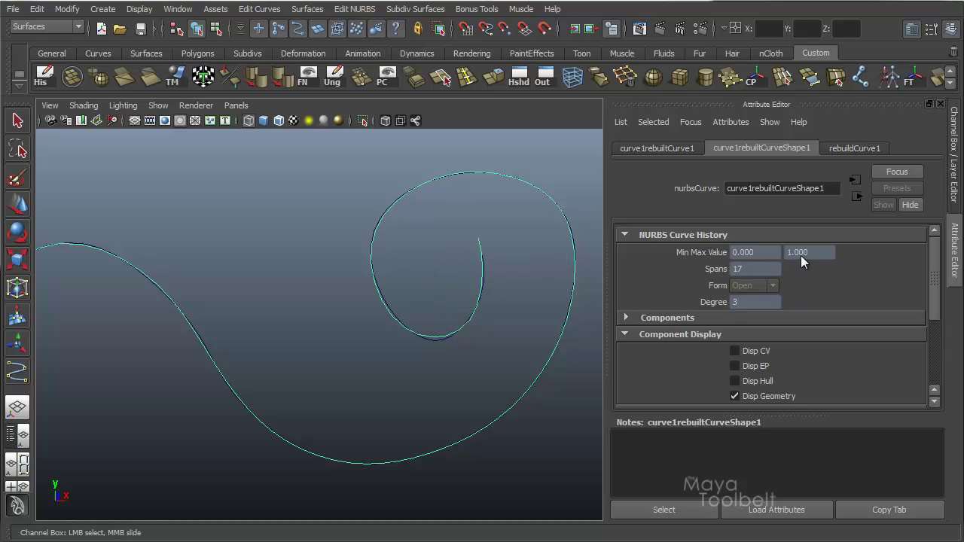
Reopen the Rebuild Curve options to review the parameter range, minimize them and reselect the original curve.
{"action": "key", "text": "g"}
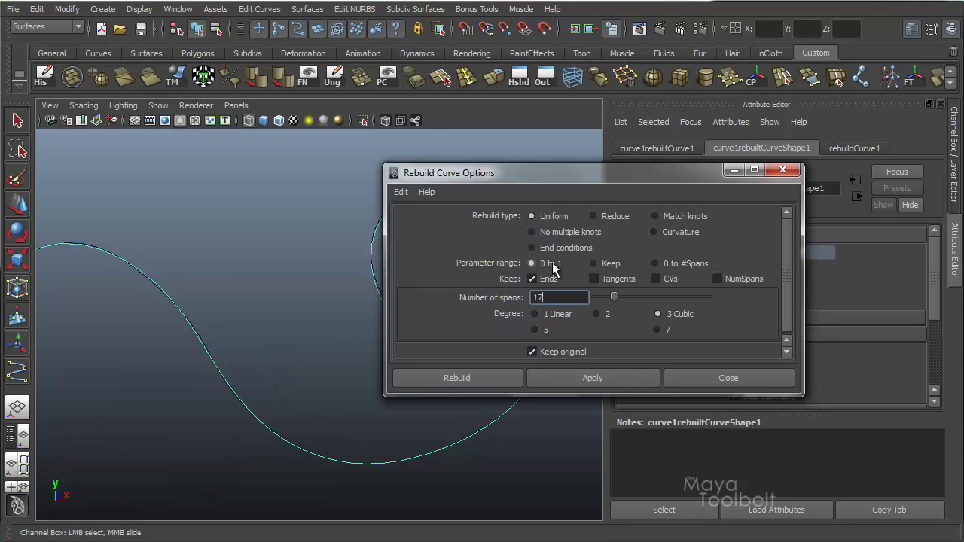
{"action": "left_click_drag", "start_coordinate": [709, 171], "coordinate": [763, 186]}
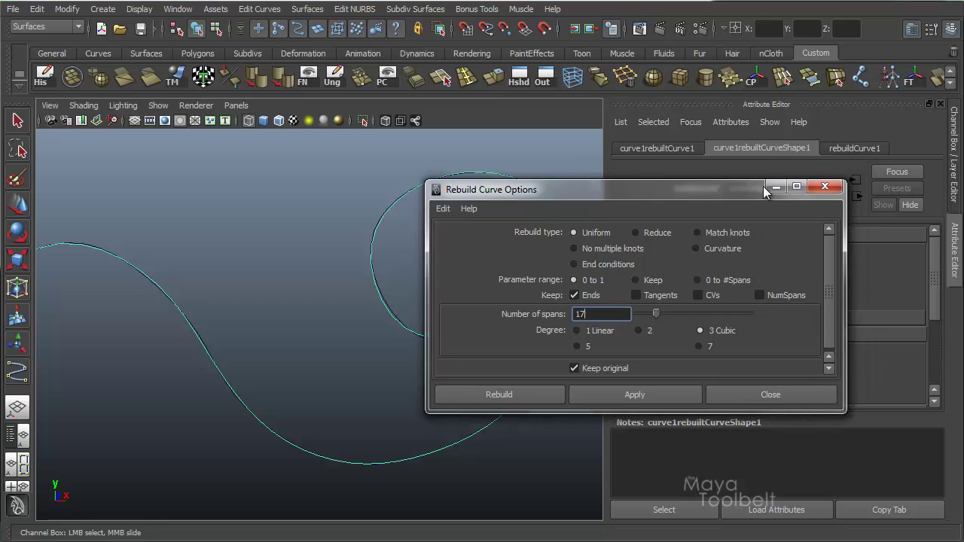
{"action": "left_click", "coordinate": [776, 184]}
{"action": "left_click", "coordinate": [389, 205]}
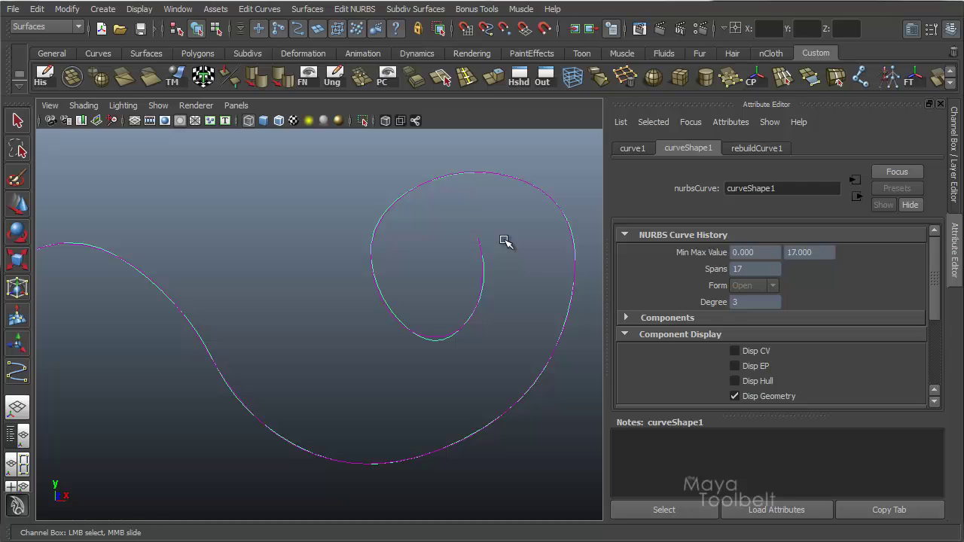
Show the Outliner docked beside the perspective view and widen it so the rebuilt curve's name fits.
{"action": "left_click", "coordinate": [173, 11]}
{"action": "left_click", "coordinate": [197, 123]}
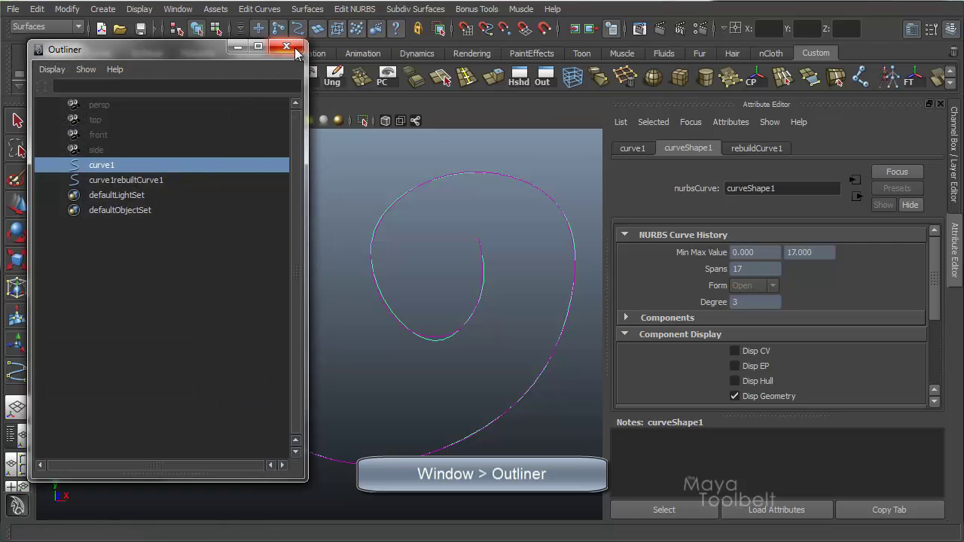
{"action": "left_click", "coordinate": [295, 47]}
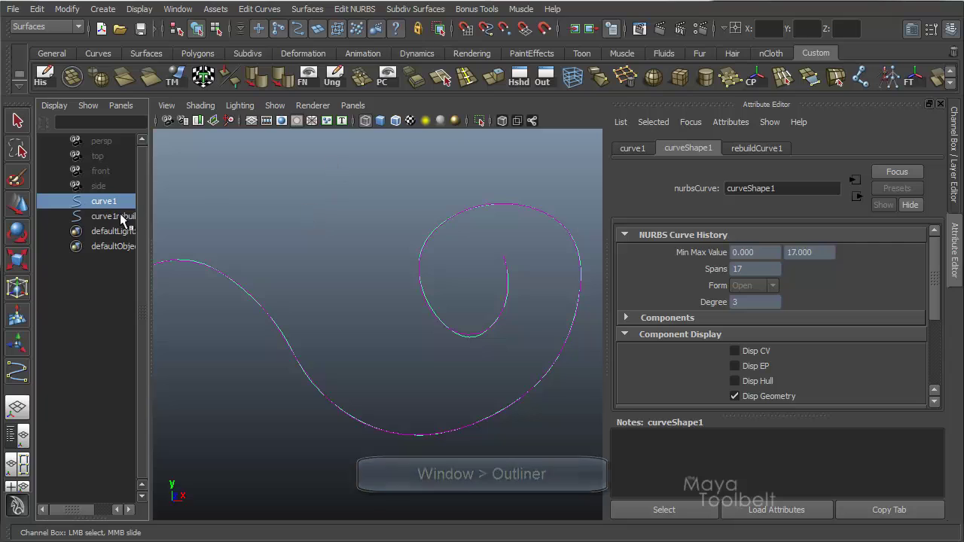
{"action": "left_click_drag", "start_coordinate": [150, 196], "coordinate": [194, 198]}
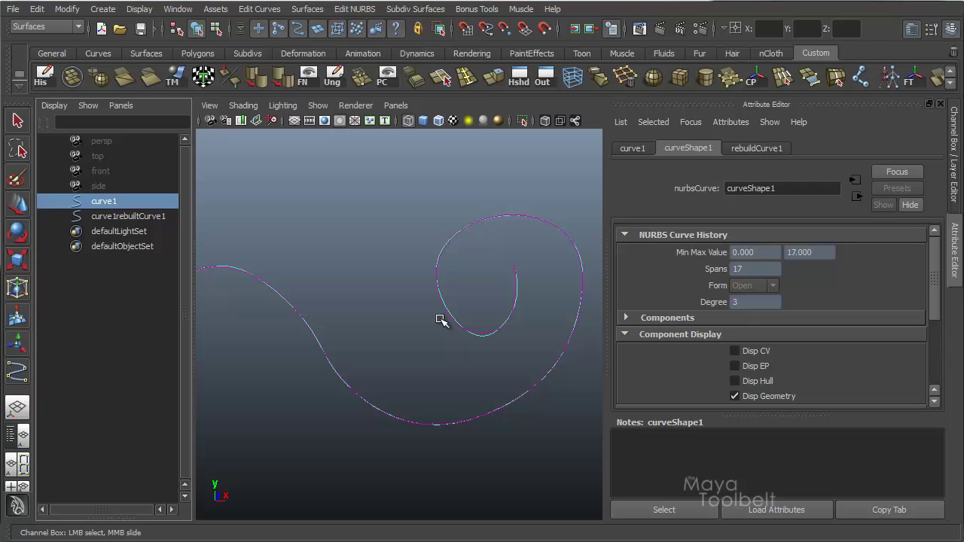
Inspect both curves from several angles and compare the shape attributes of curve1 with those of curve1rebuiltCurve1.
{"action": "left_click_drag", "start_coordinate": [442, 320], "coordinate": [419, 316], "text": "alt"}
{"action": "middle_click_drag", "start_coordinate": [420, 316], "coordinate": [459, 284], "text": "alt"}
{"action": "scroll", "coordinate": [458, 284], "scroll_direction": "down", "scroll_amount": 4}
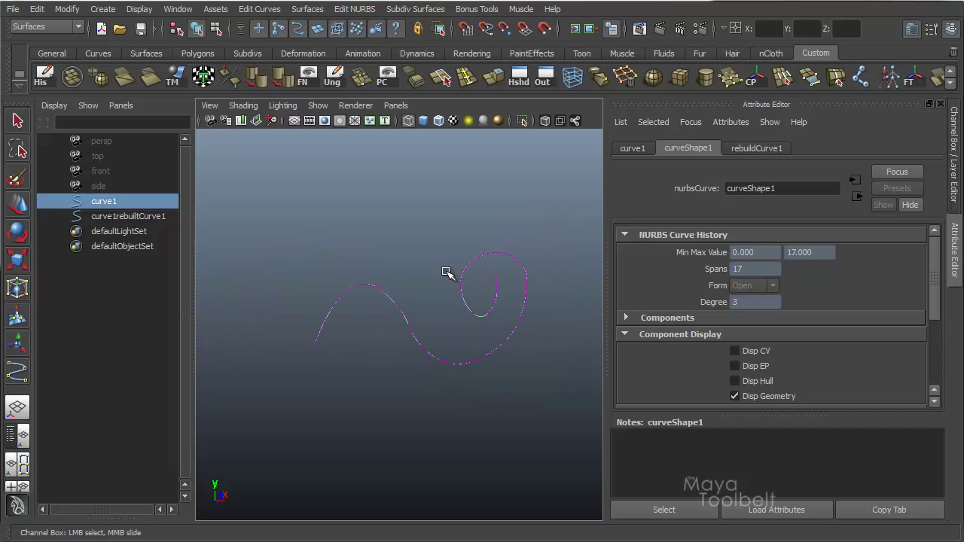
{"action": "scroll", "coordinate": [448, 273], "scroll_direction": "up", "scroll_amount": 2}
{"action": "left_click_drag", "start_coordinate": [448, 275], "coordinate": [461, 277], "text": "alt"}
{"action": "mouse_move", "coordinate": [415, 303]}
{"action": "left_mouse_down", "text": "alt"}
{"action": "mouse_move", "coordinate": [383, 292]}
{"action": "mouse_move", "coordinate": [432, 301]}
{"action": "left_mouse_up", "text": "alt"}
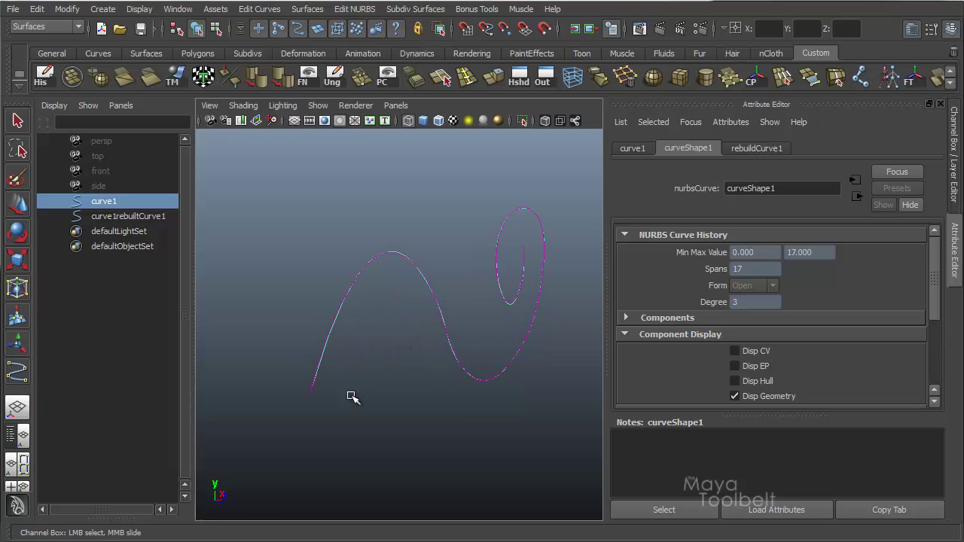
{"action": "left_click_drag", "start_coordinate": [357, 323], "coordinate": [388, 346]}
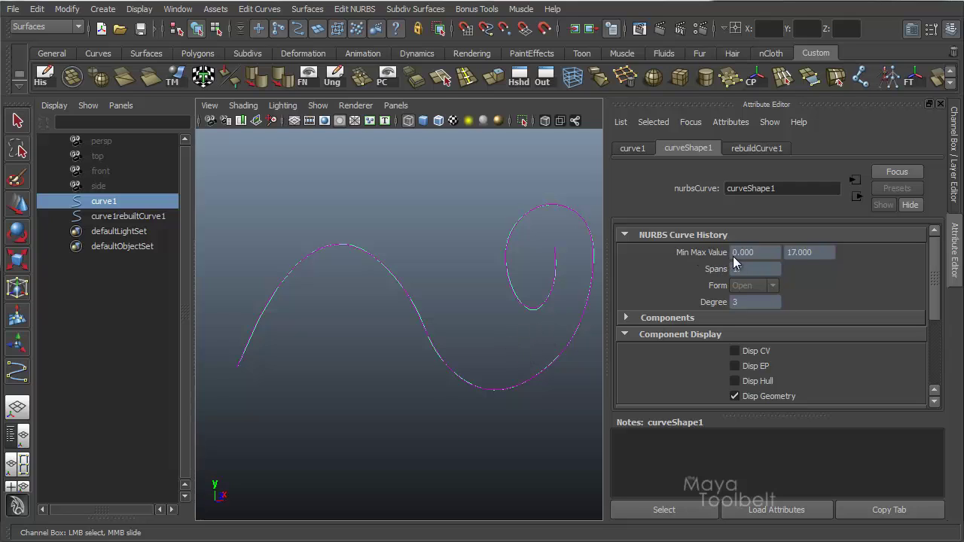
{"action": "left_click", "coordinate": [129, 217]}
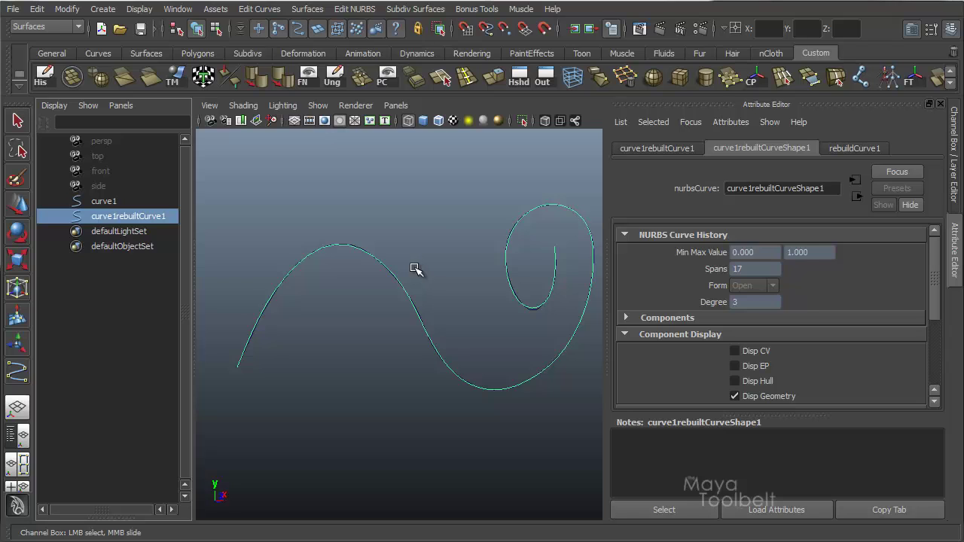
Hide the original curve1, select the rebuilt curve and check its shape attributes.
{"action": "key", "text": "ctrl+a"}
{"action": "left_click", "coordinate": [356, 221]}
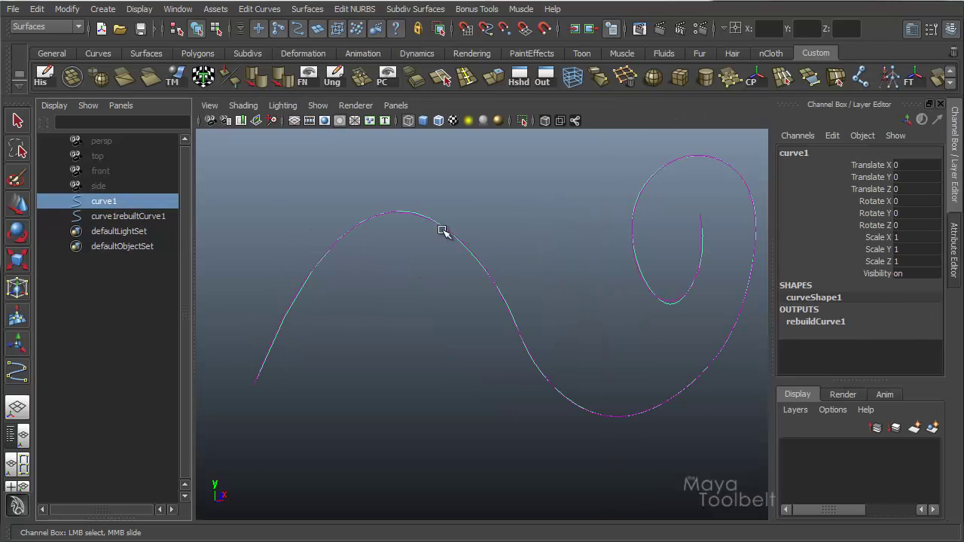
{"action": "key", "text": "ctrl+h"}
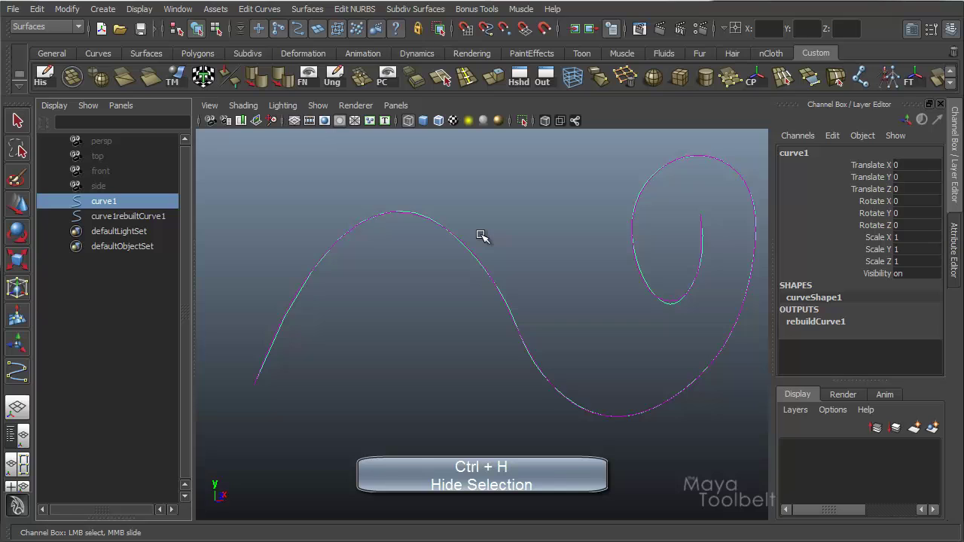
{"action": "left_click_drag", "start_coordinate": [478, 234], "coordinate": [402, 334]}
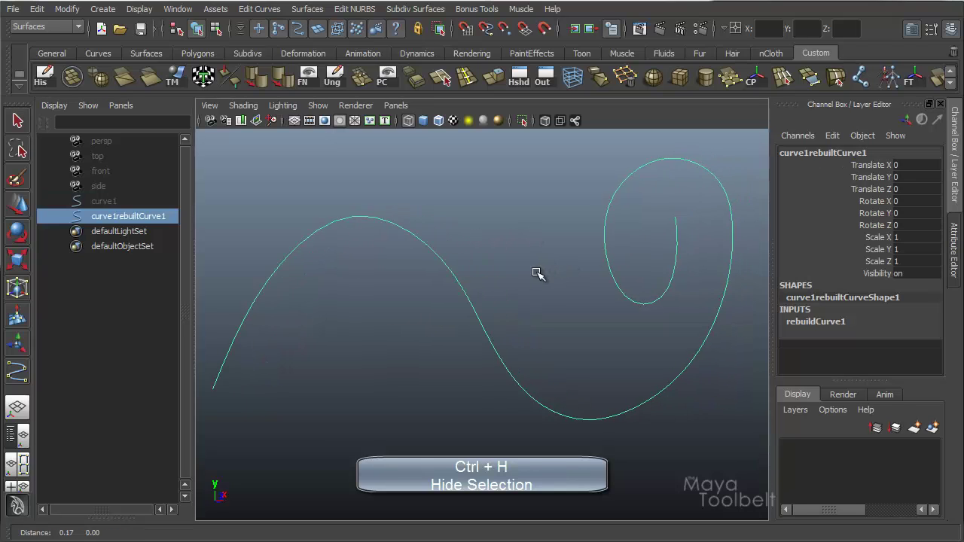
{"action": "mouse_move", "coordinate": [536, 273]}
{"action": "left_mouse_down", "text": "alt"}
{"action": "mouse_move", "coordinate": [512, 269]}
{"action": "mouse_move", "coordinate": [525, 269]}
{"action": "left_mouse_up", "text": "alt"}
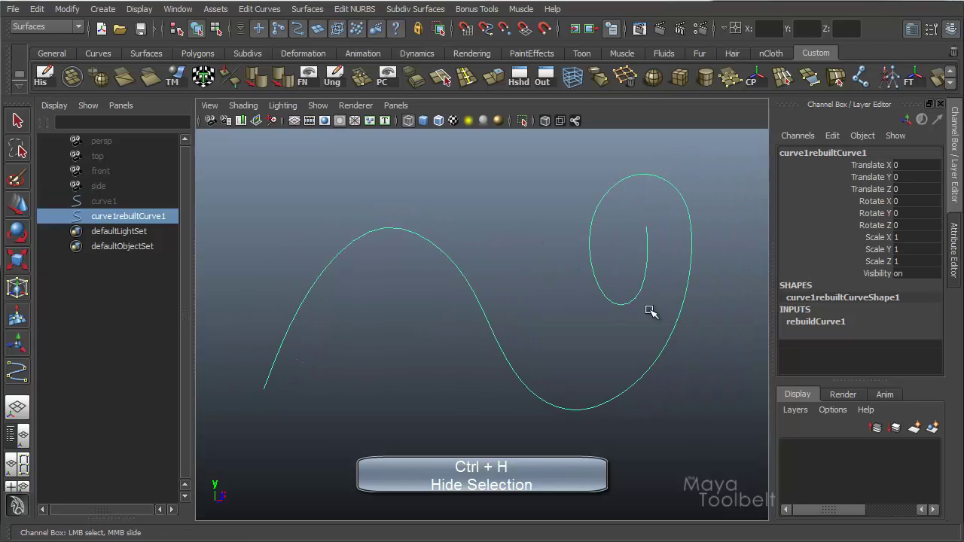
{"action": "key", "text": "ctrl+a"}
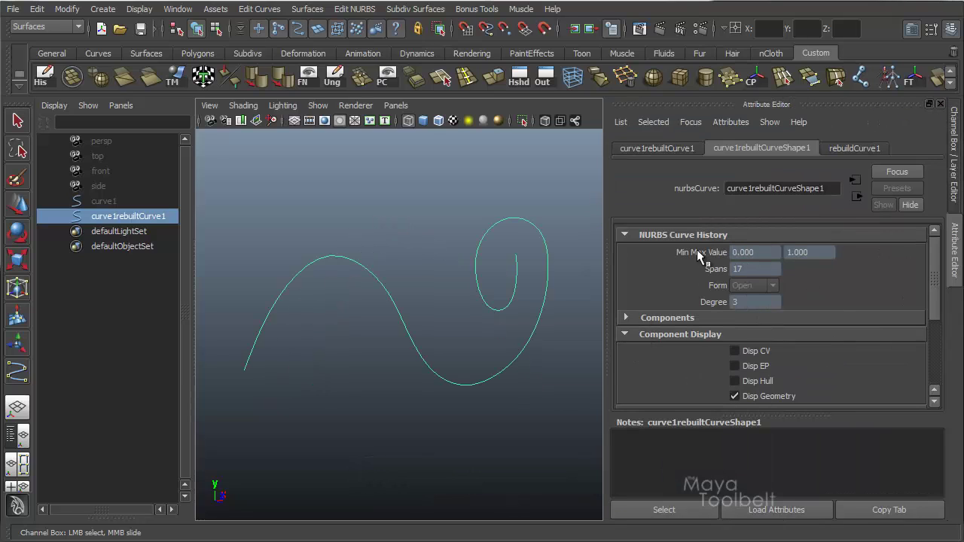
{"action": "key", "text": "ctrl+a"}
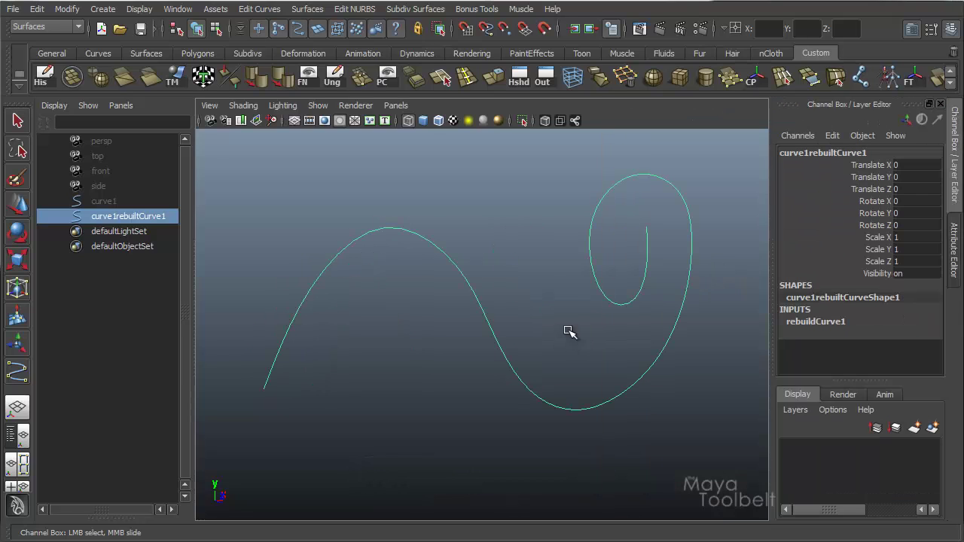
Place a curve point near the lowest bend of the rebuilt curve and detach the curve there with Keep original on.
{"action": "right_click", "coordinate": [419, 237]}
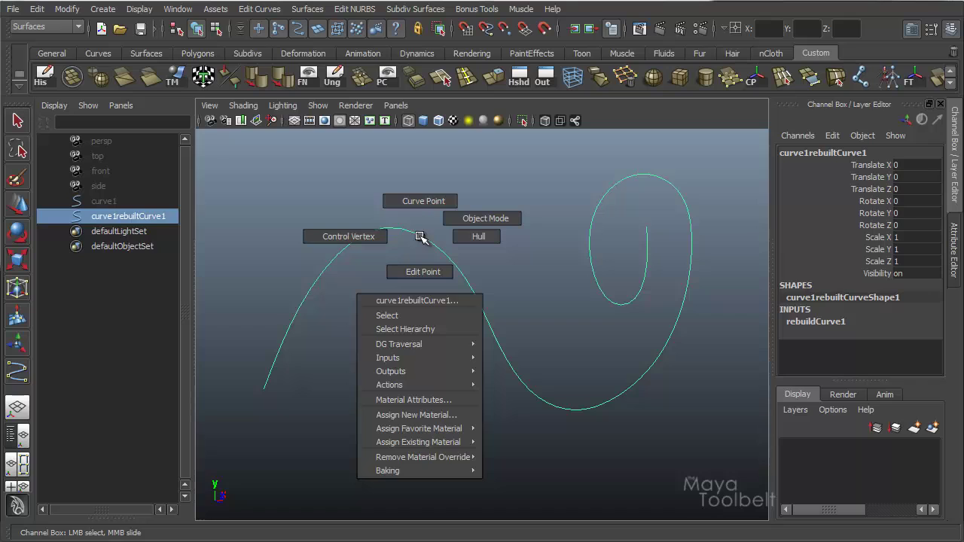
{"action": "left_click", "coordinate": [422, 201]}
{"action": "left_click_drag", "start_coordinate": [544, 279], "coordinate": [452, 279], "text": "alt"}
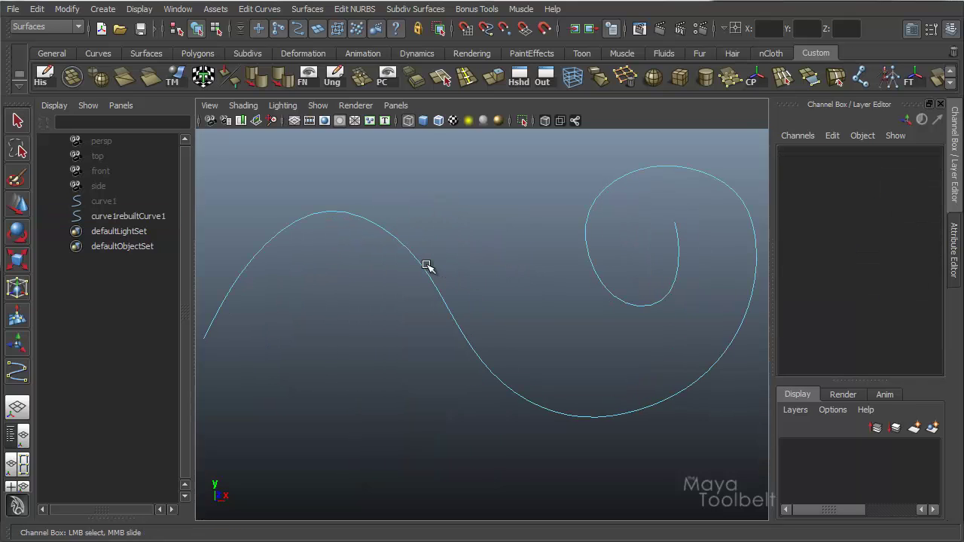
{"action": "left_click", "coordinate": [573, 415]}
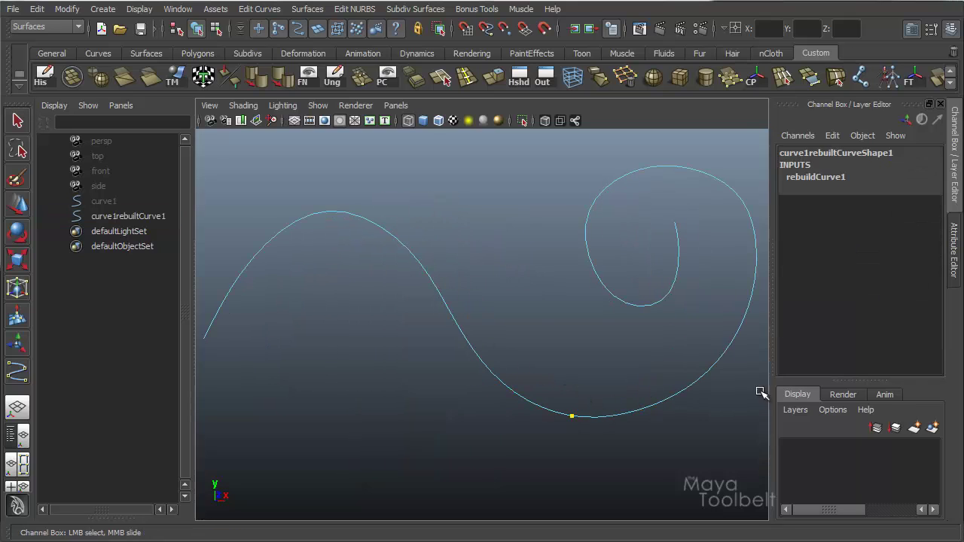
{"action": "left_click_drag", "start_coordinate": [643, 342], "coordinate": [566, 338], "text": "alt"}
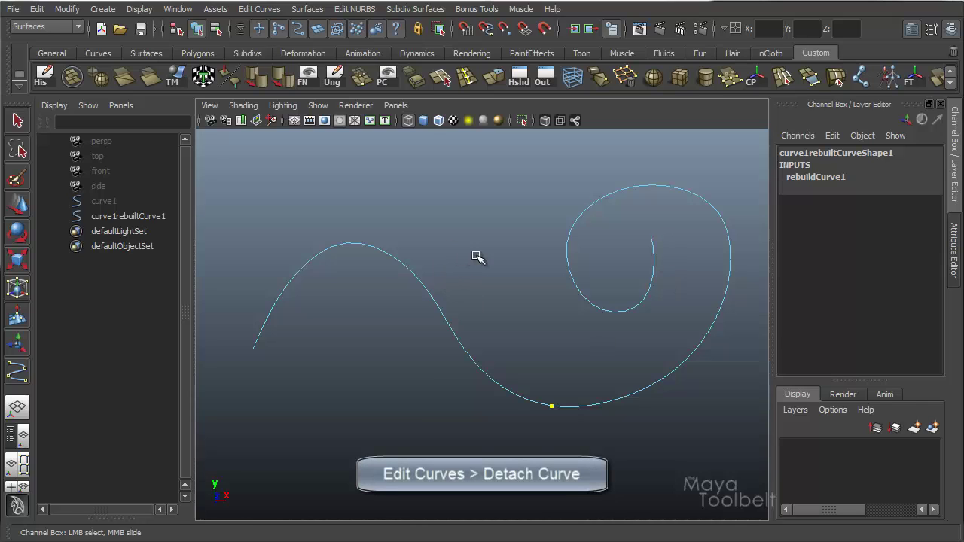
{"action": "left_click", "coordinate": [260, 9]}
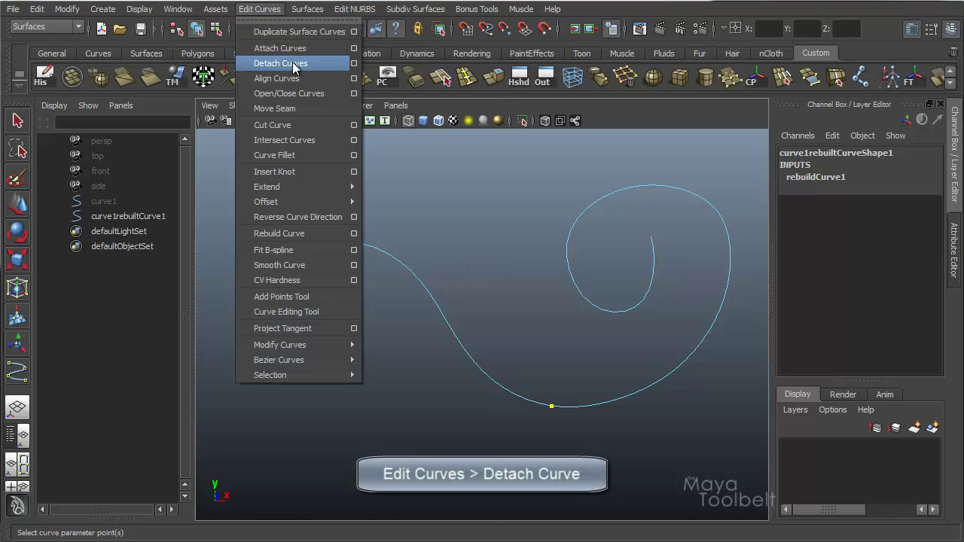
{"action": "left_click", "coordinate": [354, 63]}
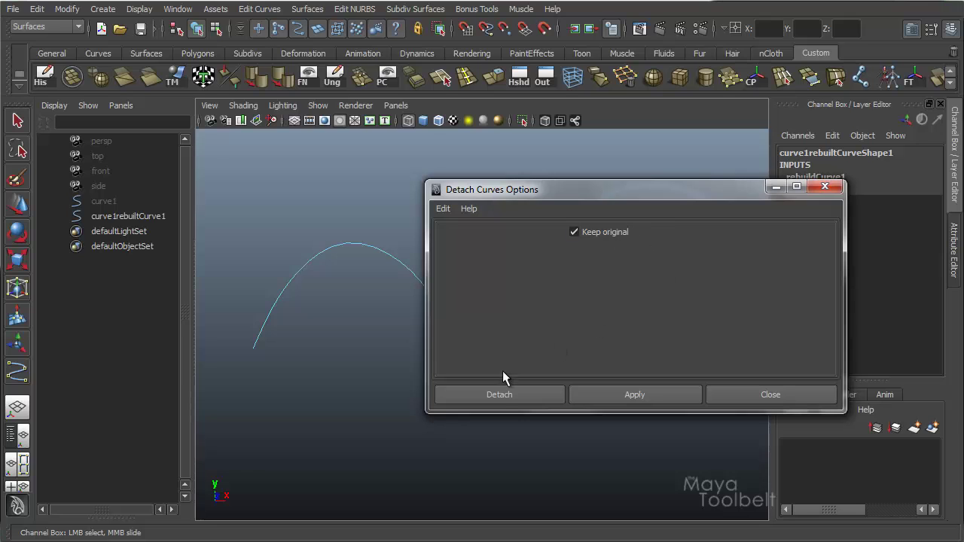
{"action": "left_click", "coordinate": [516, 396]}
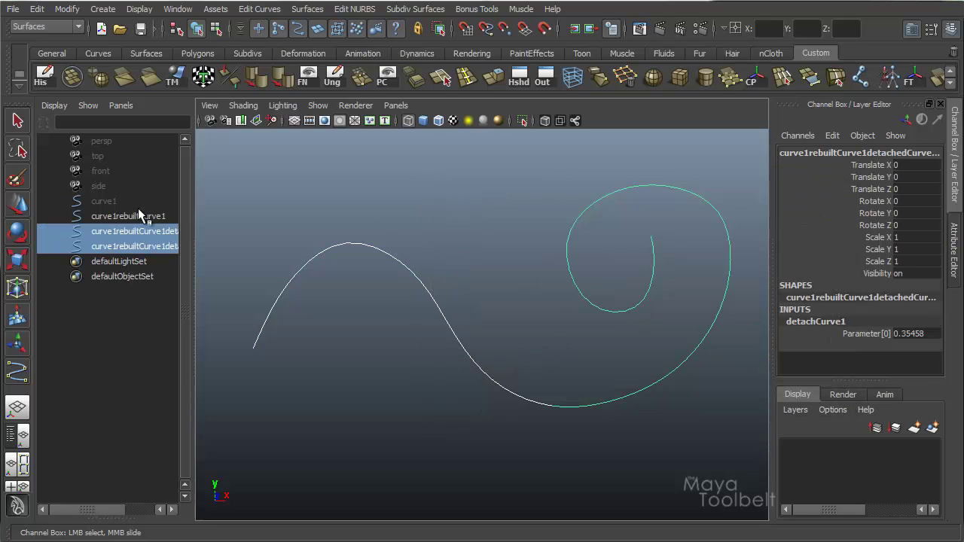
Select curve1rebuiltCurve1 in the Outliner and widen the list to reveal more of the detached curves' names.
{"action": "left_click", "coordinate": [138, 219]}
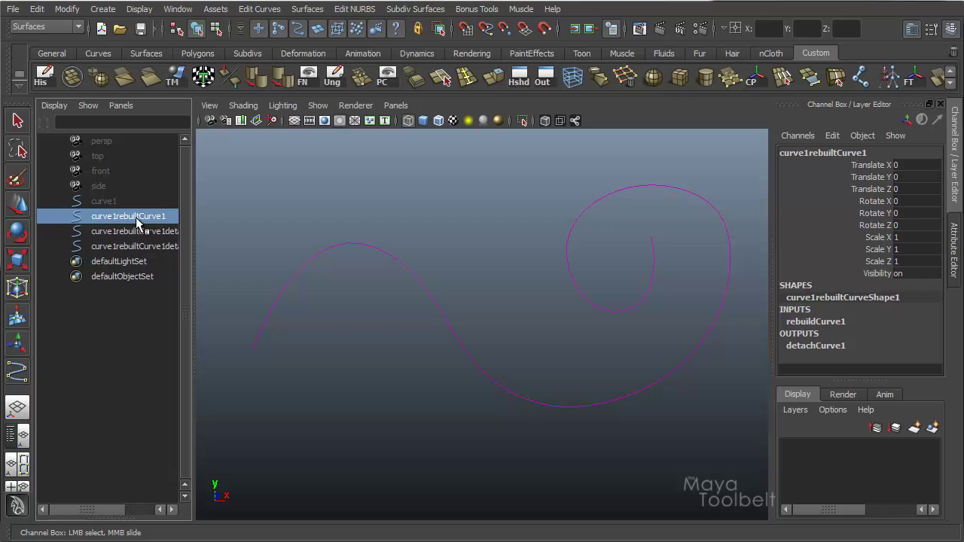
{"action": "left_click", "coordinate": [110, 203]}
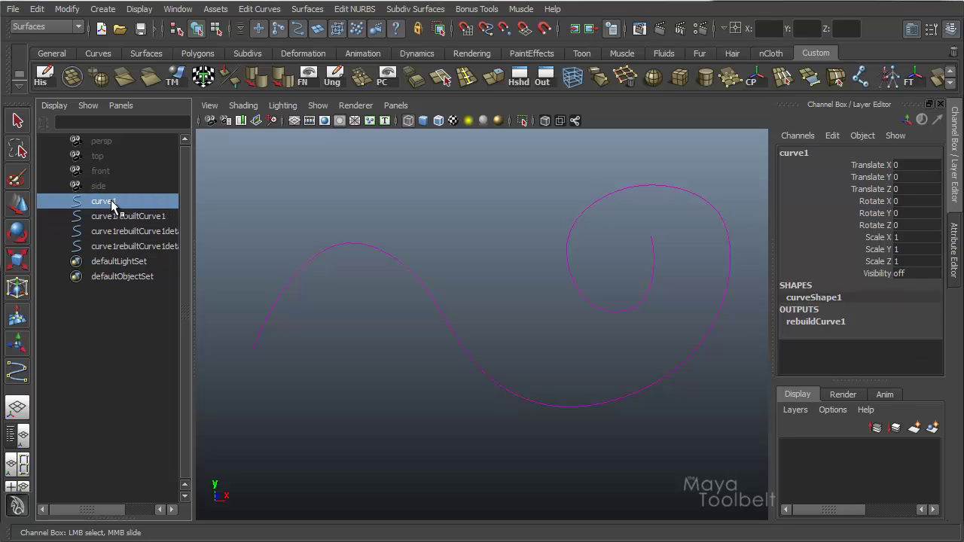
{"action": "left_click", "coordinate": [124, 217]}
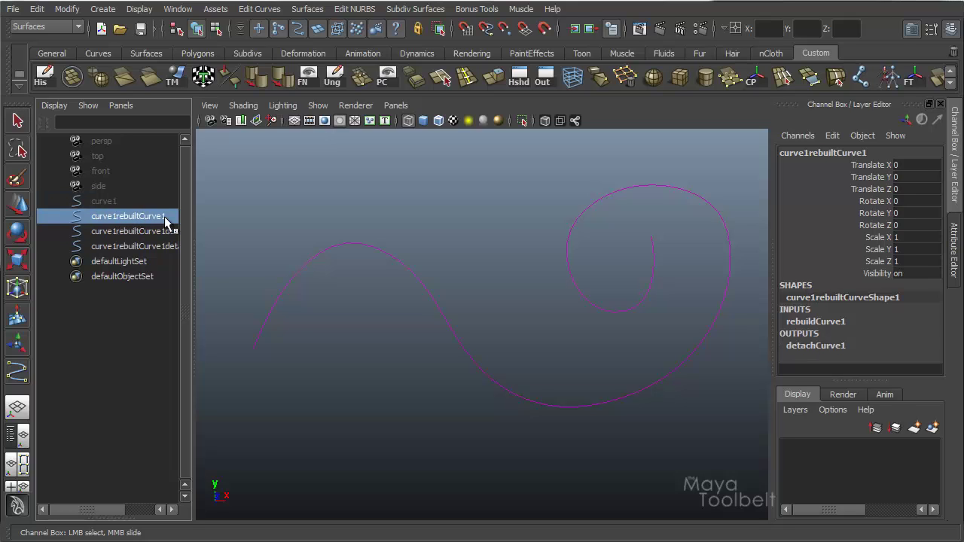
{"action": "left_click_drag", "start_coordinate": [192, 237], "coordinate": [227, 238]}
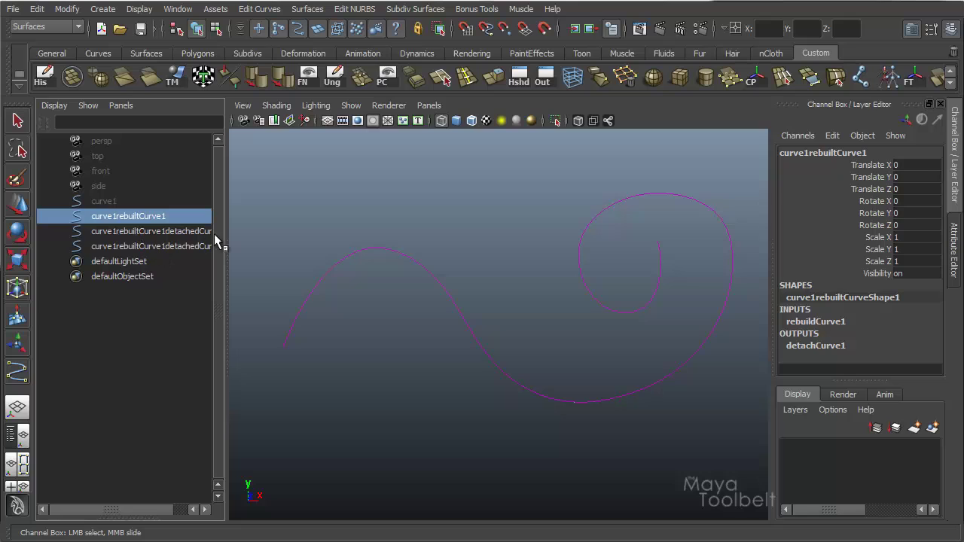
Hide curve1rebuiltCurve1 so that only its two detached pieces are displayed.
{"action": "left_click", "coordinate": [113, 203]}
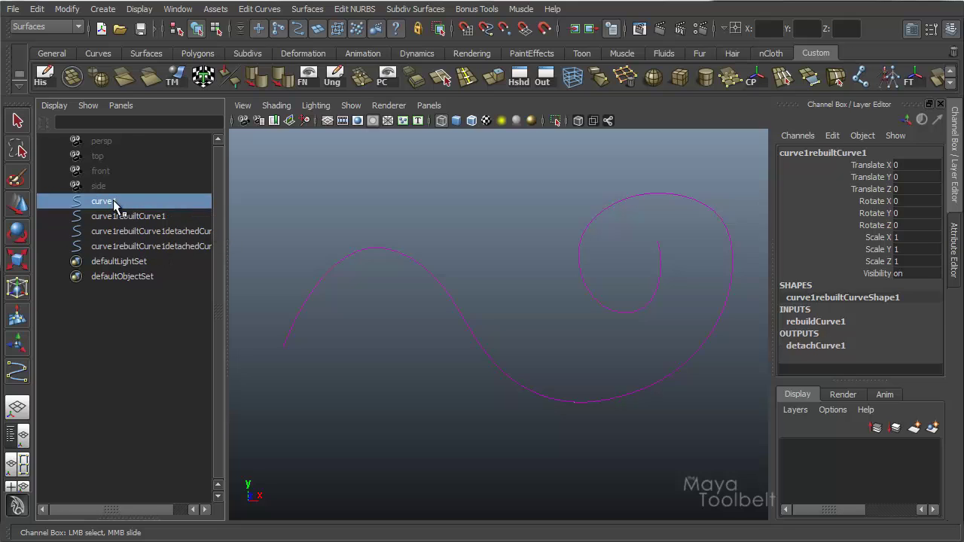
{"action": "left_click", "coordinate": [130, 217]}
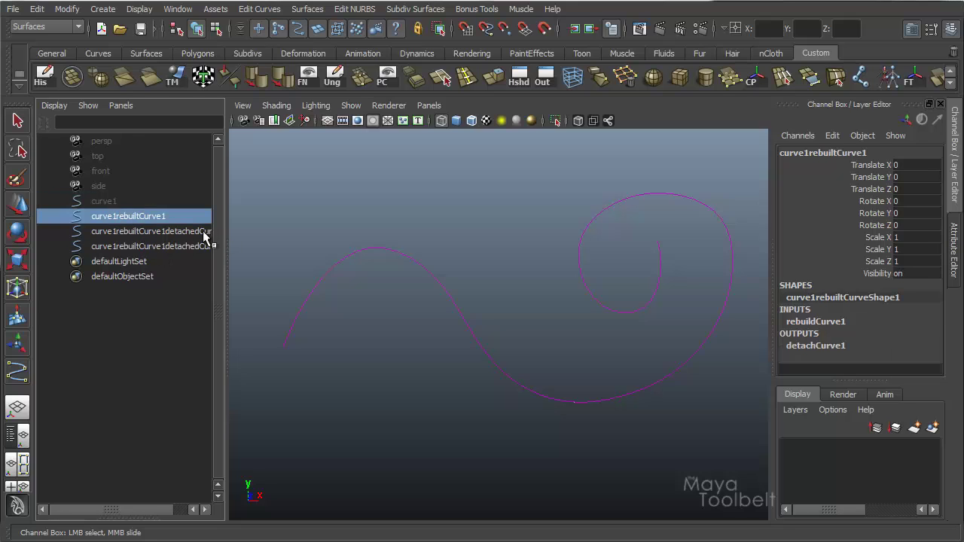
{"action": "key", "text": "ctrl+h"}
Select the two detached curves alternately to examine which part of the original shape each one covers.
{"action": "left_click", "coordinate": [150, 233]}
{"action": "left_click", "coordinate": [157, 247]}
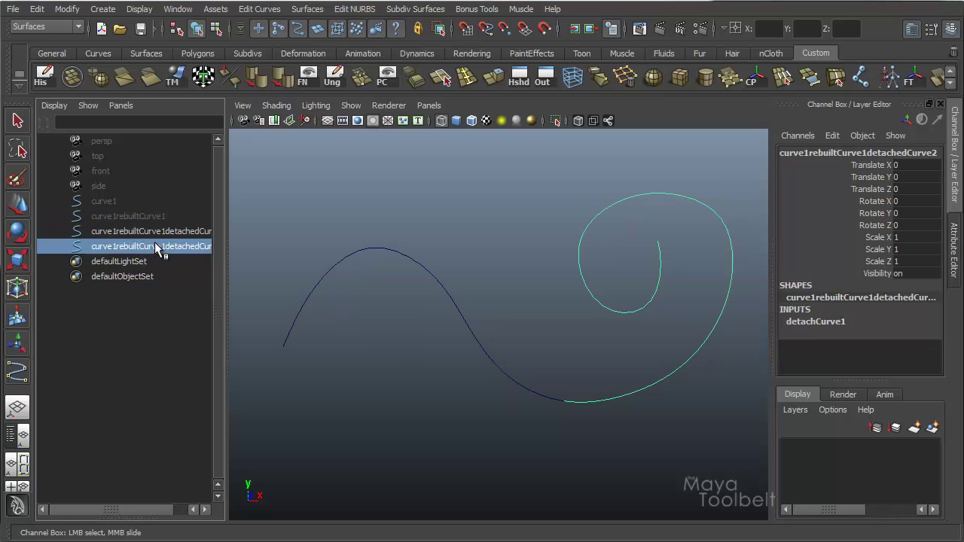
{"action": "left_click", "coordinate": [160, 233]}
{"action": "left_click", "coordinate": [159, 250]}
{"action": "left_click", "coordinate": [161, 234]}
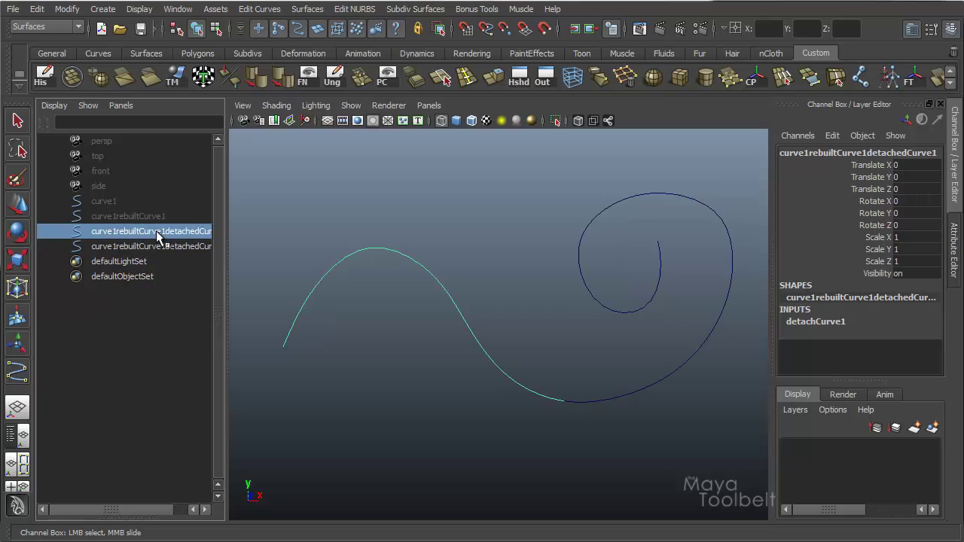
{"action": "left_click", "coordinate": [162, 243]}
{"action": "left_click", "coordinate": [162, 233]}
Slide the Parameter[0] value of detachCurve1 up and down to move the detach point along the curve.
{"action": "left_click", "coordinate": [836, 324]}
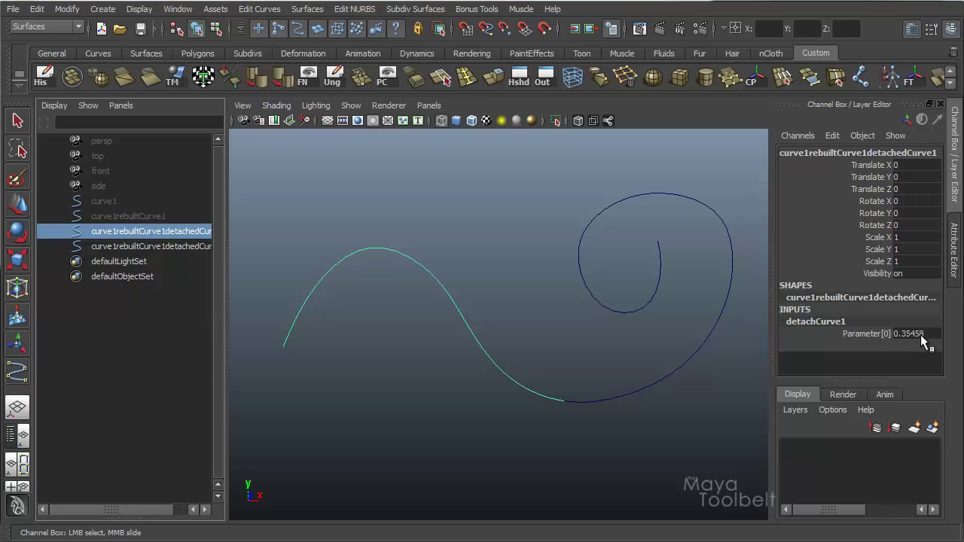
{"action": "left_click", "coordinate": [883, 336]}
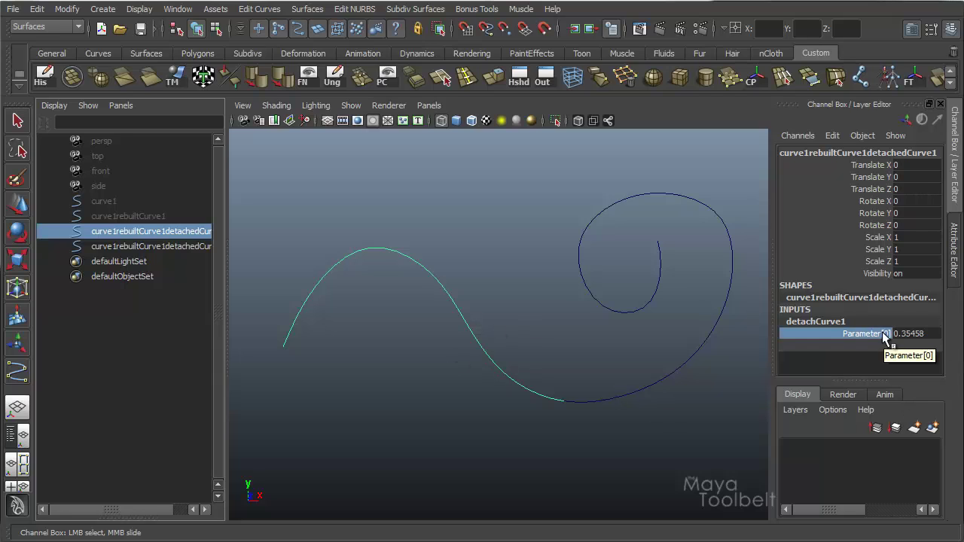
{"action": "middle_click_drag", "start_coordinate": [489, 235], "coordinate": [510, 235]}
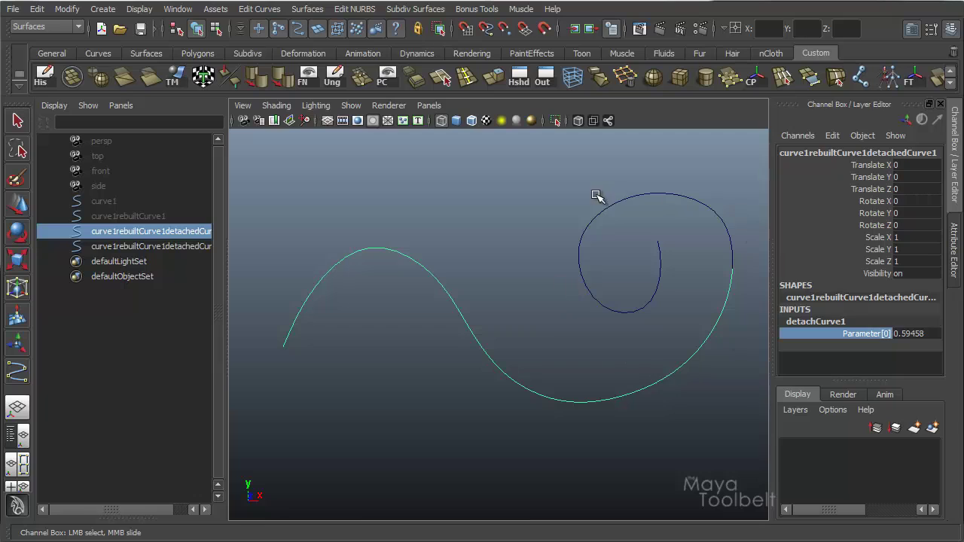
{"action": "middle_click_drag", "start_coordinate": [605, 289], "coordinate": [587, 301]}
Set Parameter[0] of detachCurve1 to 0.5 to place the detach point at the middle of the parameter range.
{"action": "left_click", "coordinate": [913, 334]}
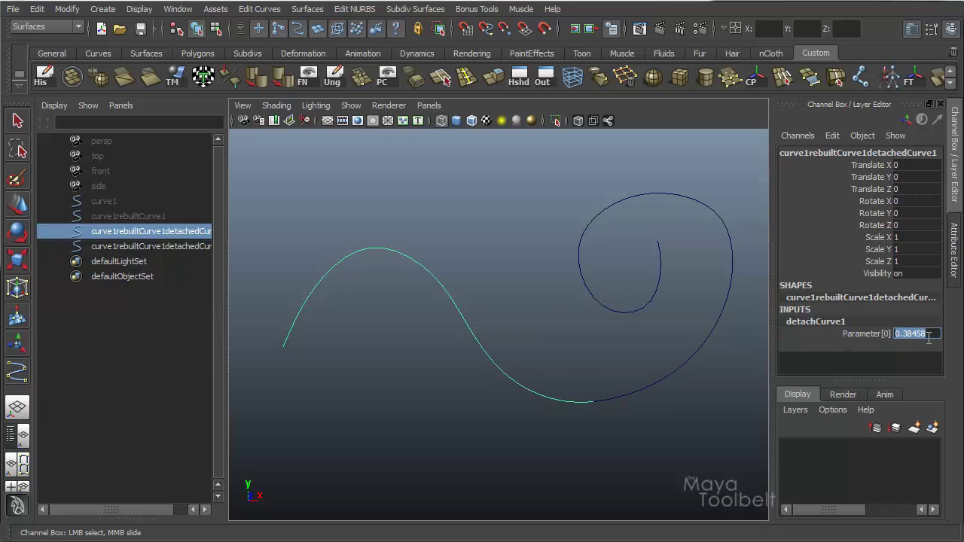
{"action": "type", "text": "0.5"}
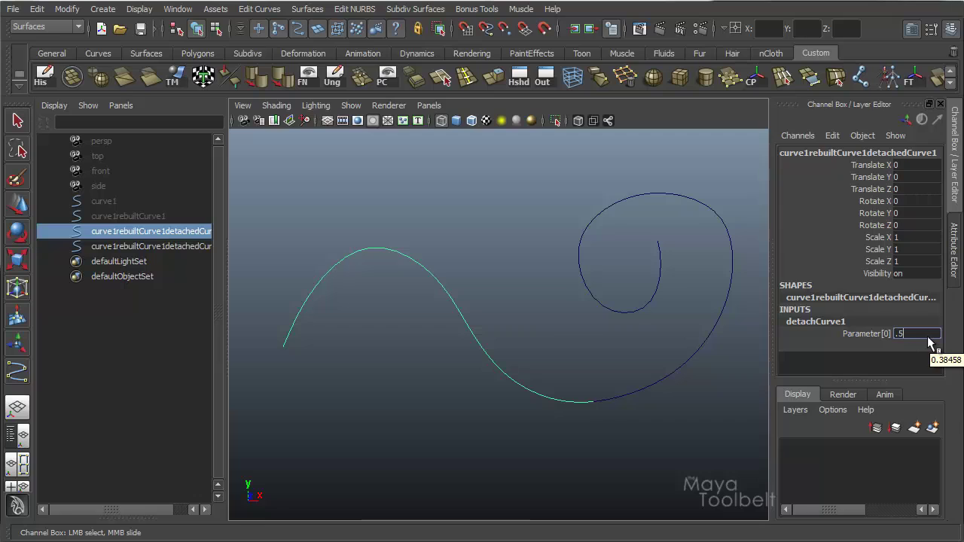
{"action": "key", "text": "Return"}
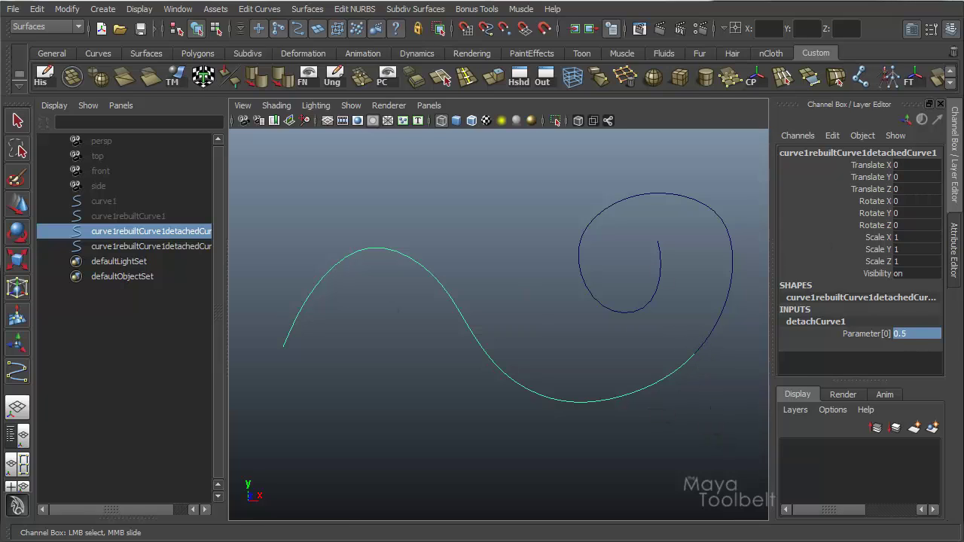
{"action": "left_click", "coordinate": [911, 335]}
{"action": "left_click", "coordinate": [909, 334]}
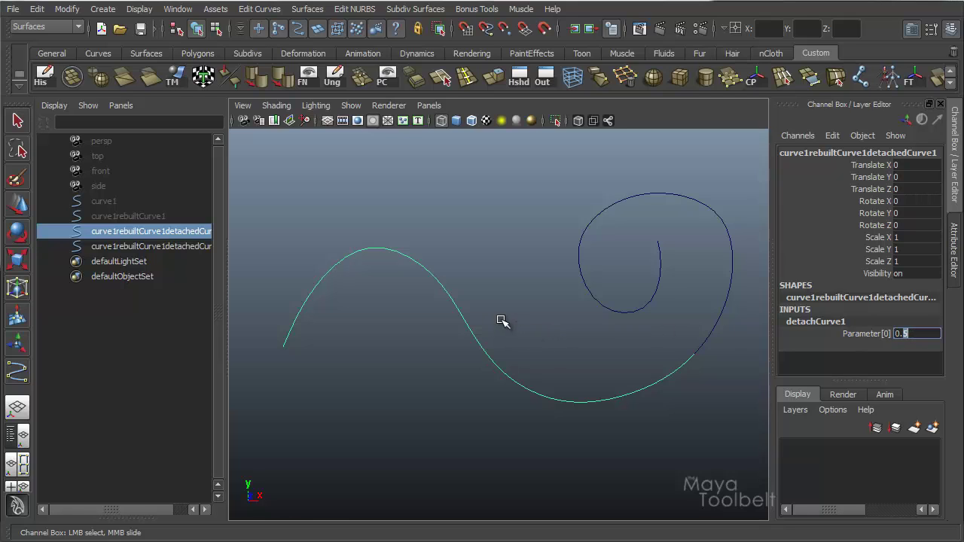
Delete both detached curves.
{"action": "left_click", "coordinate": [150, 248]}
{"action": "left_click", "coordinate": [172, 235], "text": "ctrl"}
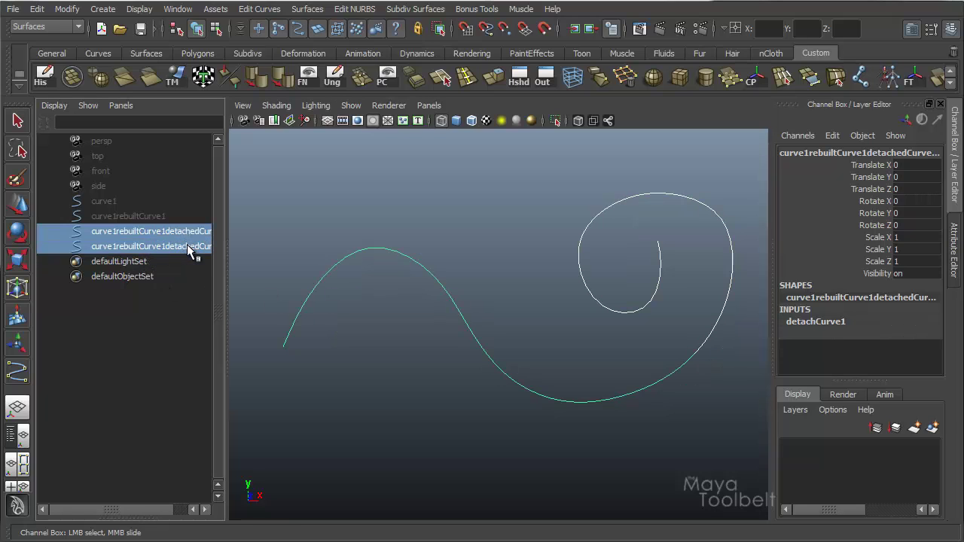
{"action": "key", "text": "Delete"}
Make the hidden curve1rebuiltCurve1 visible again.
{"action": "left_click", "coordinate": [148, 216]}
{"action": "key", "text": "shift+h"}
{"action": "left_click", "coordinate": [117, 200], "text": "ctrl"}
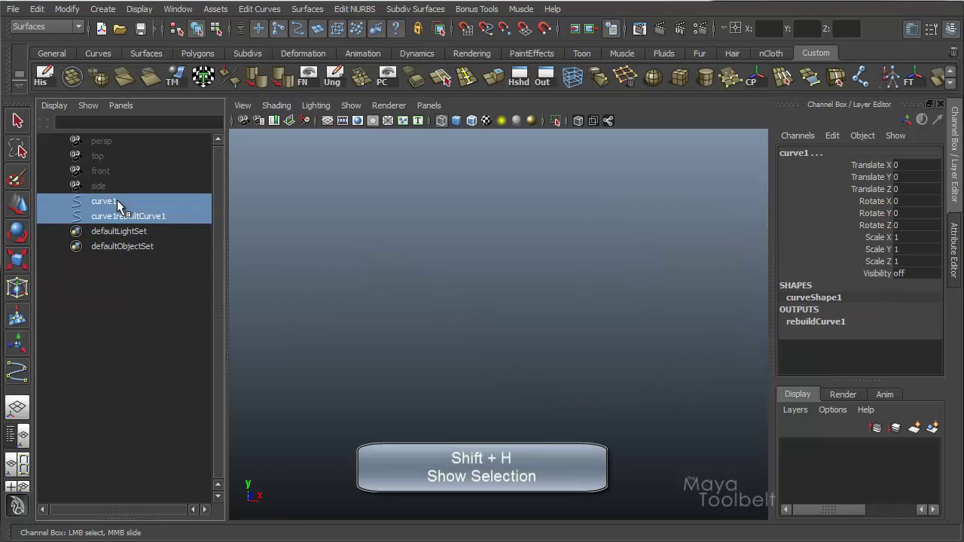
{"action": "left_click", "coordinate": [133, 215]}
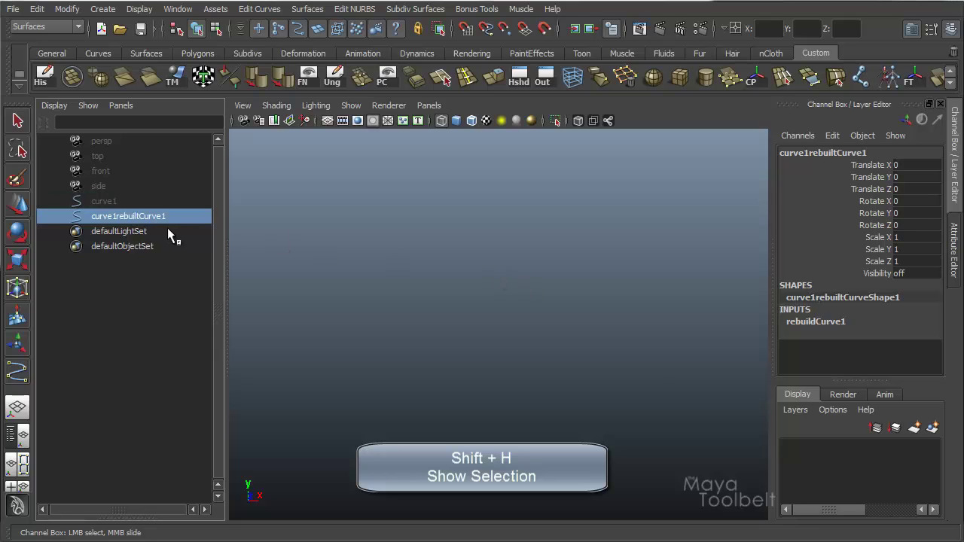
{"action": "key", "text": "shift+h"}
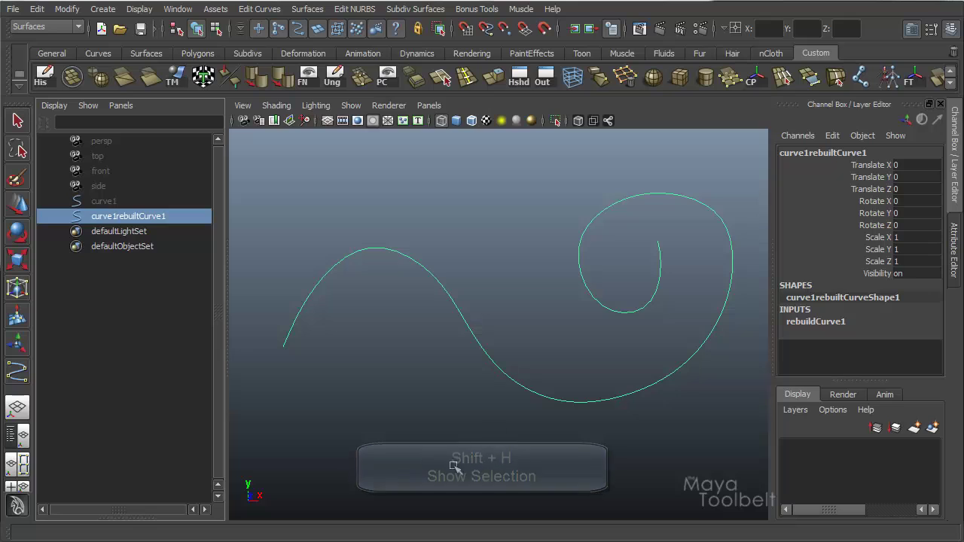
Open the Rebuild Curve options and move the window clear of the curve.
{"action": "left_click", "coordinate": [259, 9]}
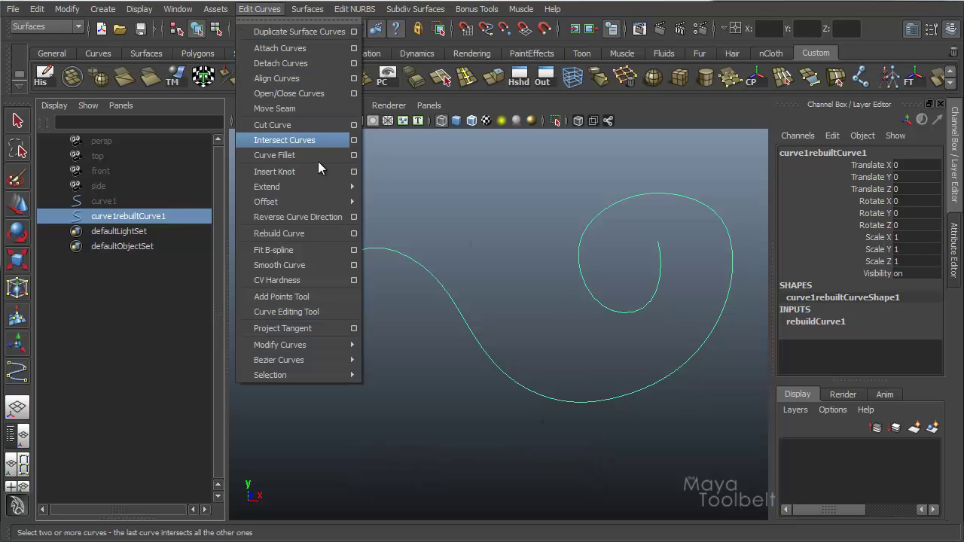
{"action": "left_click", "coordinate": [354, 234]}
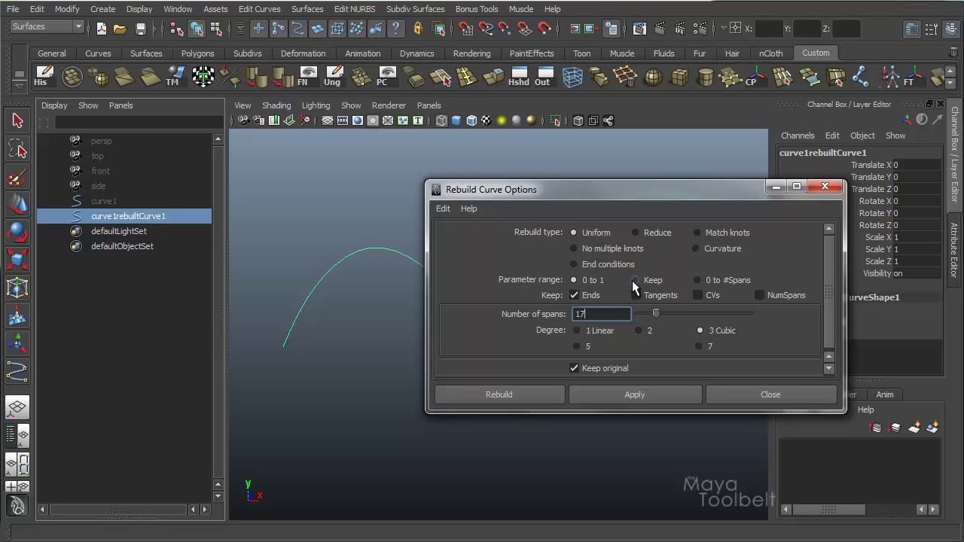
{"action": "left_click_drag", "start_coordinate": [649, 190], "coordinate": [570, 409]}
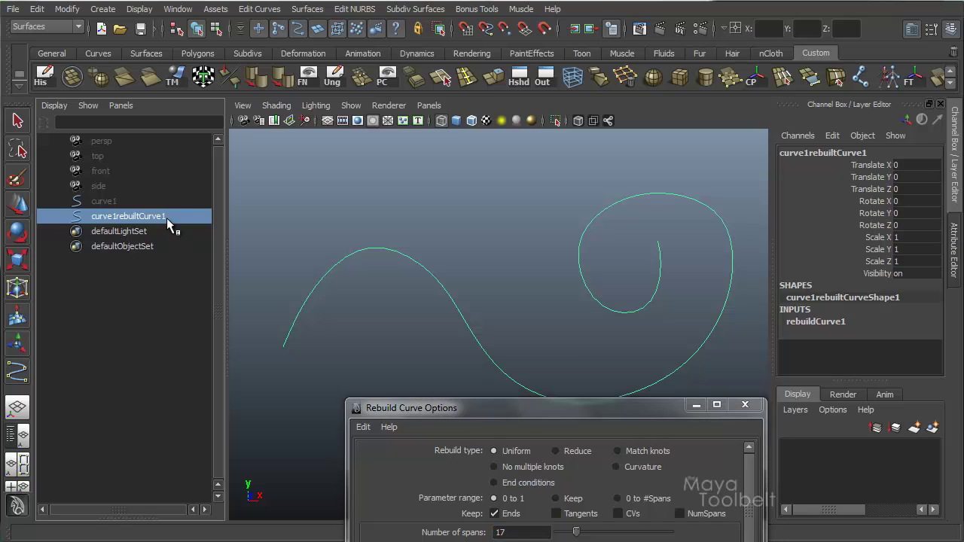
Show the hidden curve1 again and delete curve1rebuiltCurve1.
{"action": "left_click", "coordinate": [97, 202]}
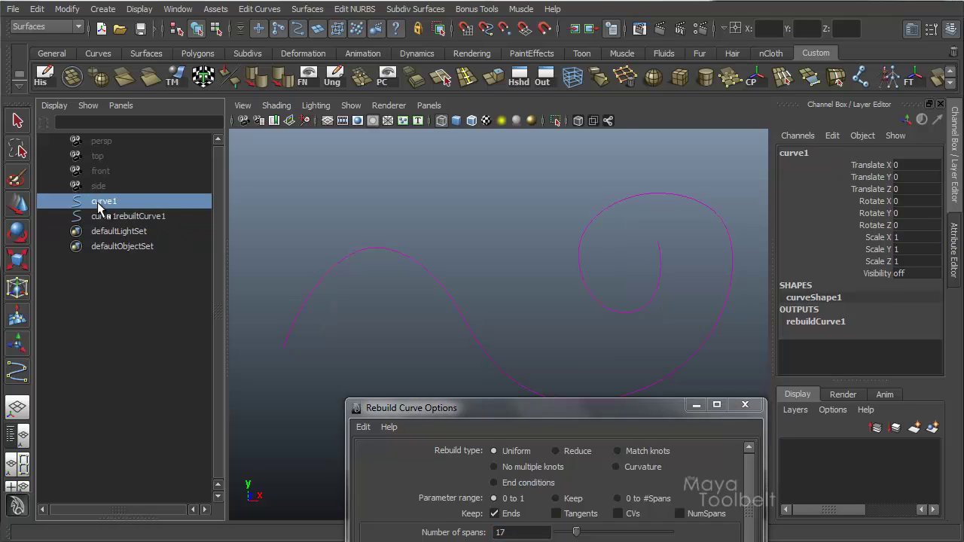
{"action": "left_click", "coordinate": [127, 216]}
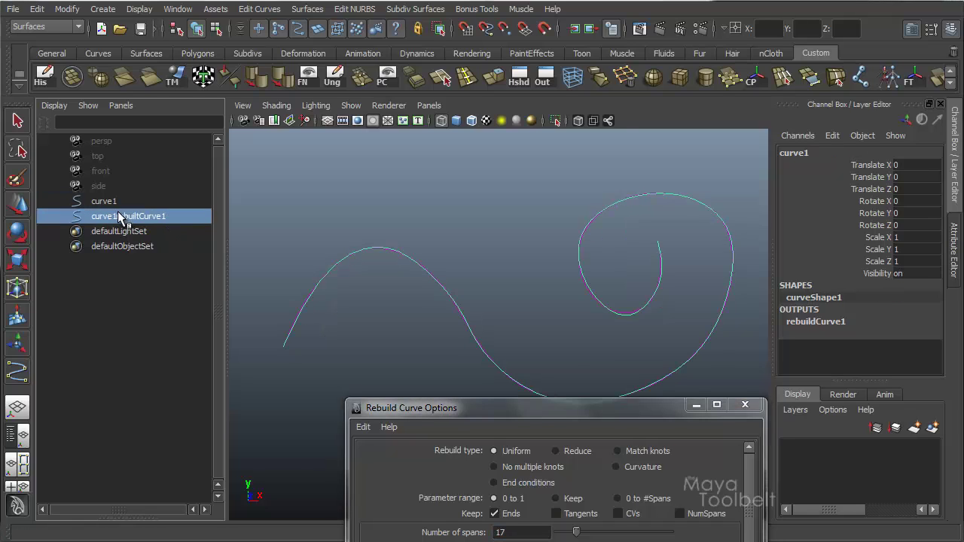
{"action": "middle_click_drag", "start_coordinate": [556, 286], "coordinate": [499, 267], "text": "alt"}
{"action": "scroll", "coordinate": [504, 275], "scroll_direction": "down", "scroll_amount": 2}
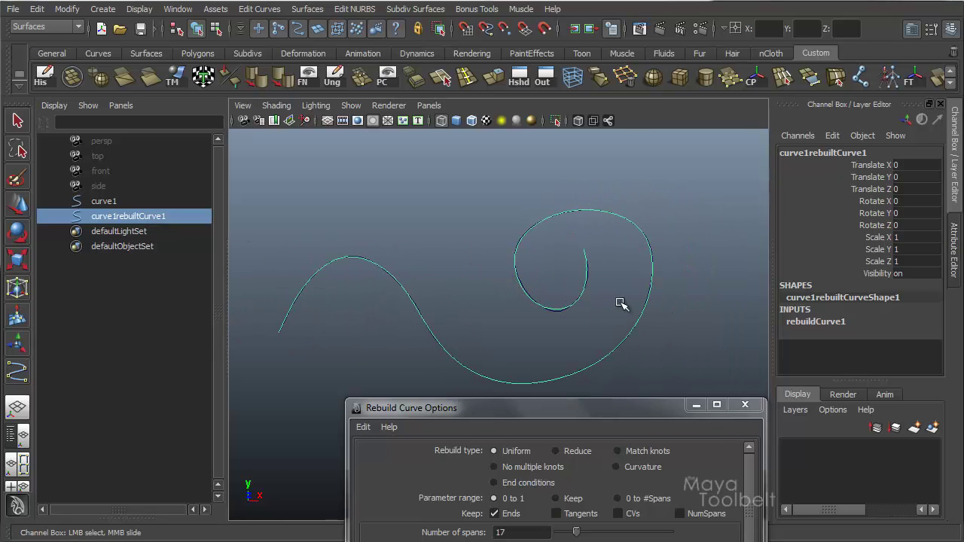
{"action": "key", "text": "Delete"}
Rename curve1 as OriginalCurve.
{"action": "left_click", "coordinate": [147, 201]}
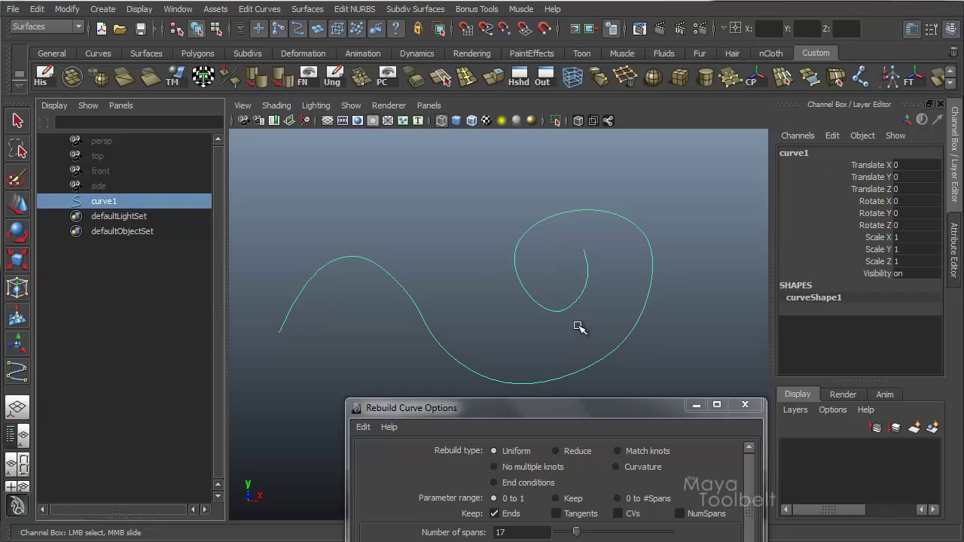
{"action": "double_click", "coordinate": [115, 198]}
{"action": "type", "text": "OriginalCurve"}
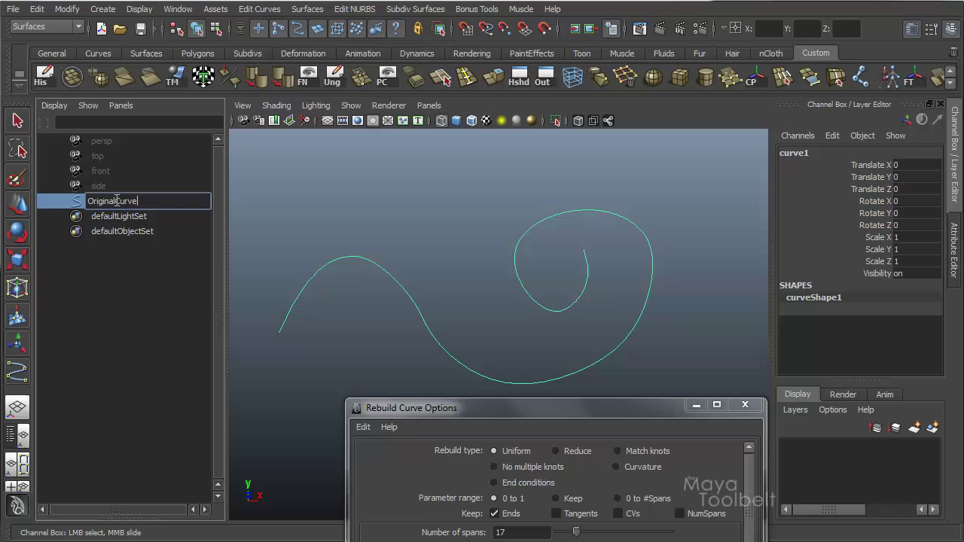
{"action": "key", "text": "Return"}
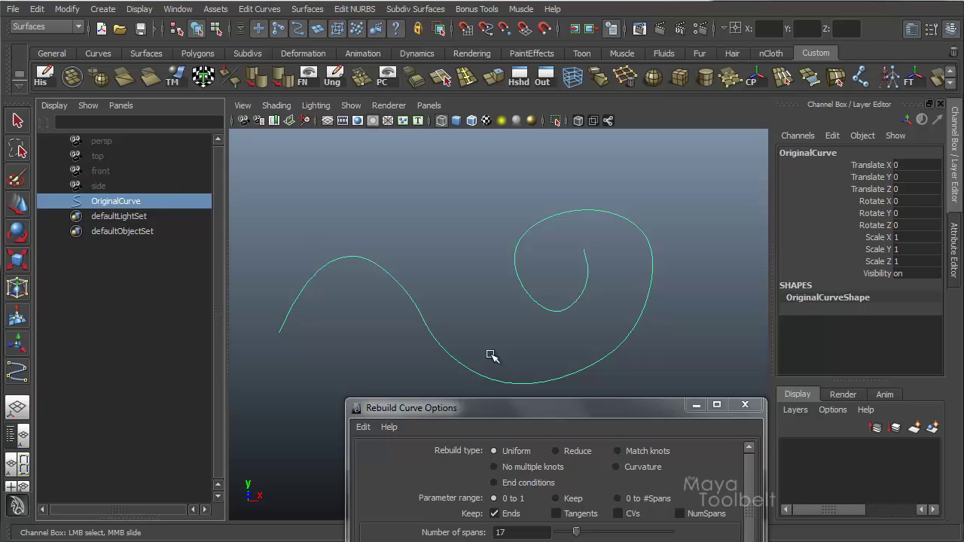
Set the rebuild parameter range to Keep and display OriginalCurve's shape attributes to check its Min Max Value and spans.
{"action": "left_click_drag", "start_coordinate": [523, 411], "coordinate": [525, 187]}
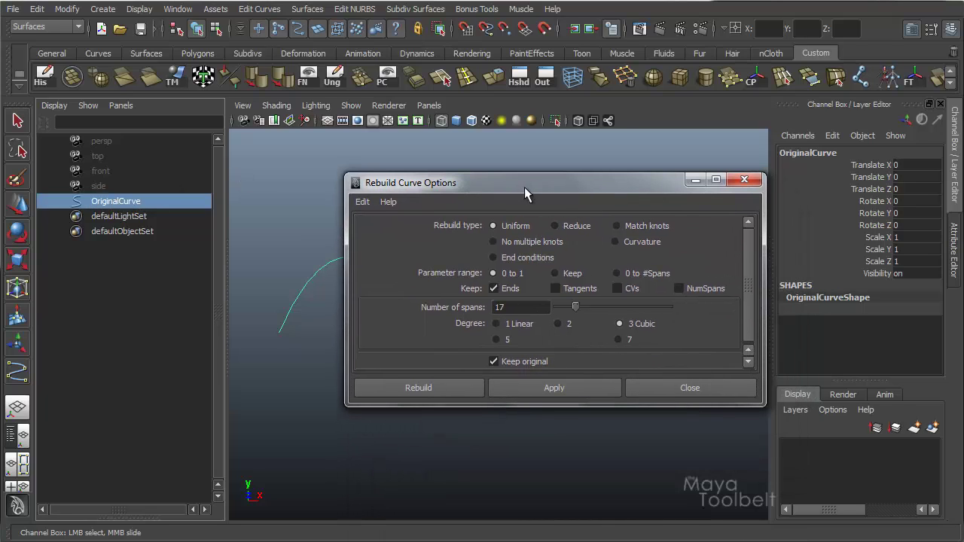
{"action": "left_click", "coordinate": [555, 274]}
{"action": "left_click_drag", "start_coordinate": [553, 189], "coordinate": [482, 332]}
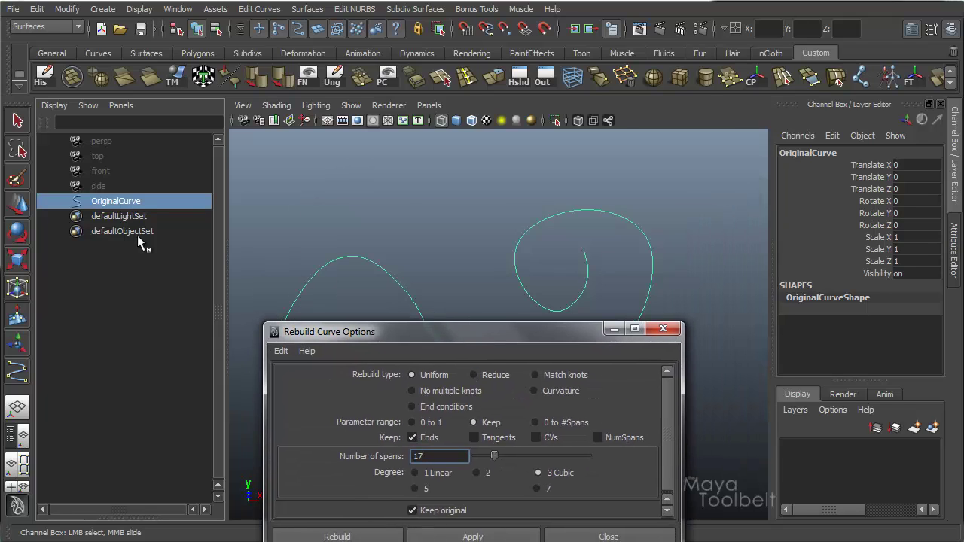
{"action": "key", "text": "ctrl+a"}
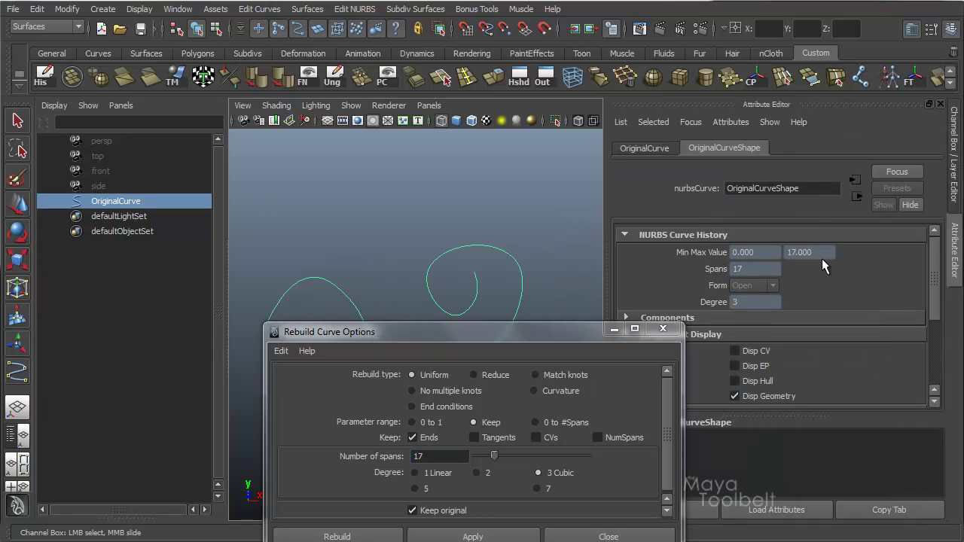
{"action": "left_click_drag", "start_coordinate": [557, 334], "coordinate": [550, 256]}
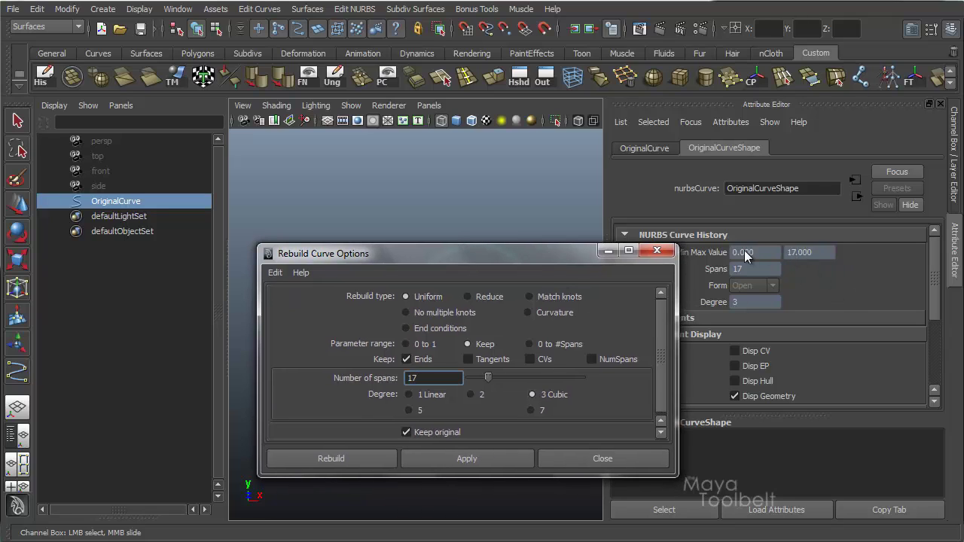
Try the 0 to #Spans parameter range with 10 spans, and finish with 0 to 1, 17 spans and Keep Ends off.
{"action": "left_click", "coordinate": [533, 342]}
{"action": "type", "text": "10"}
{"action": "left_click", "coordinate": [468, 343]}
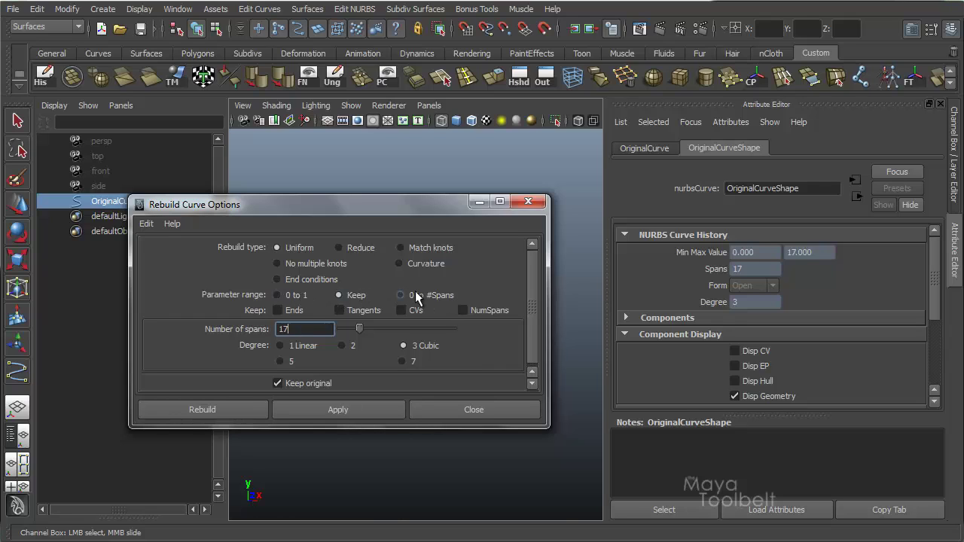
{"action": "left_click", "coordinate": [278, 295]}
Move the Rebuild Curve options window off the curve and switch to the single perspective view.
{"action": "left_click_drag", "start_coordinate": [449, 204], "coordinate": [462, 142]}
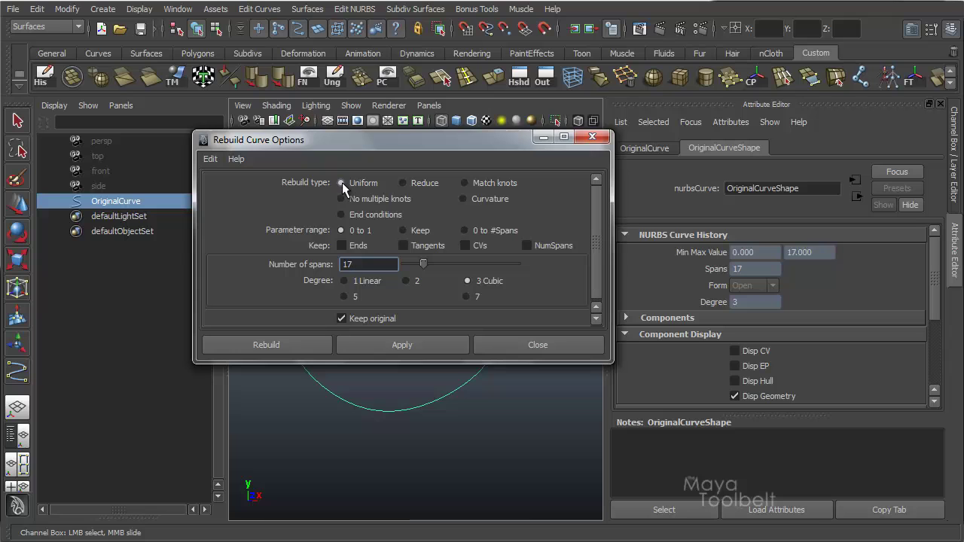
{"action": "left_click_drag", "start_coordinate": [329, 140], "coordinate": [684, 87]}
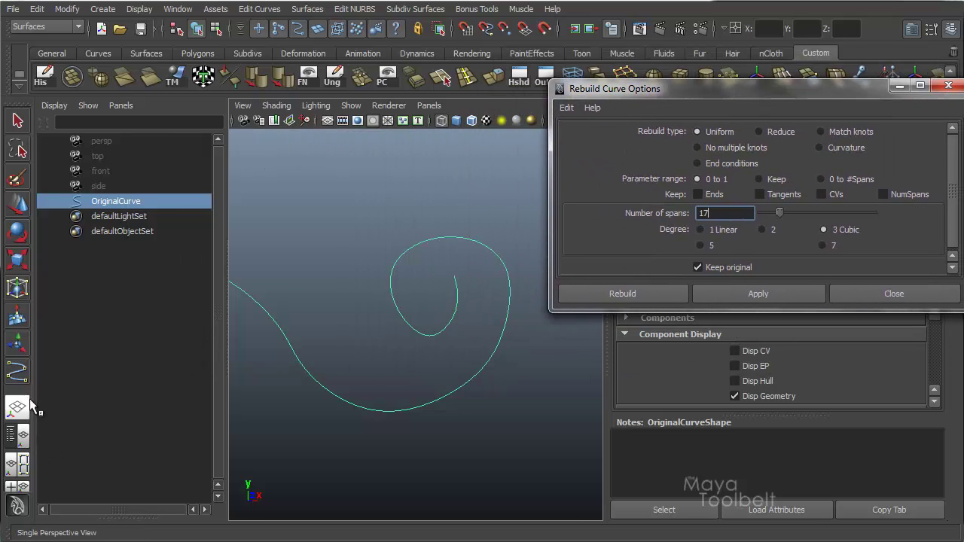
{"action": "left_click", "coordinate": [28, 408]}
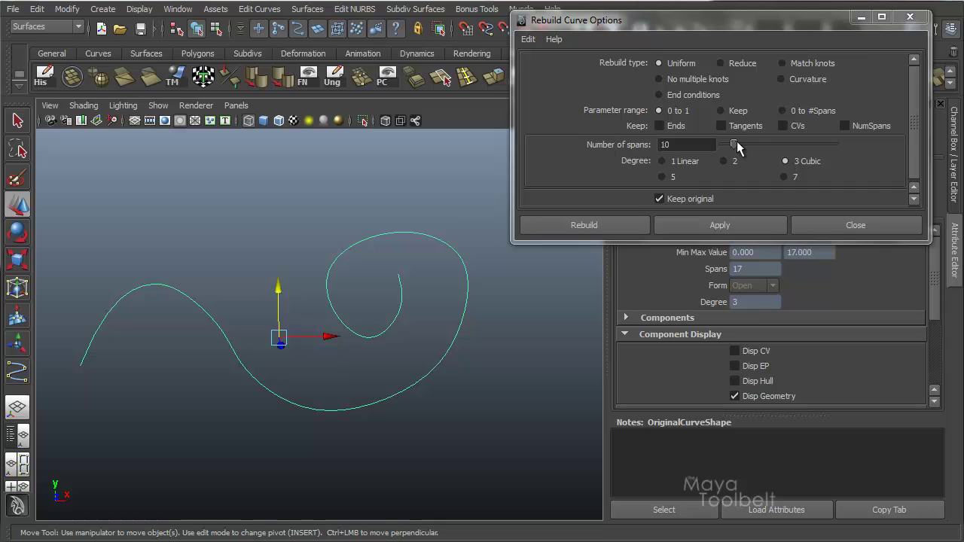
Try 10 for the number of spans, return it to 17 and reposition the options window above the curve.
{"action": "left_click_drag", "start_coordinate": [737, 140], "coordinate": [745, 151]}
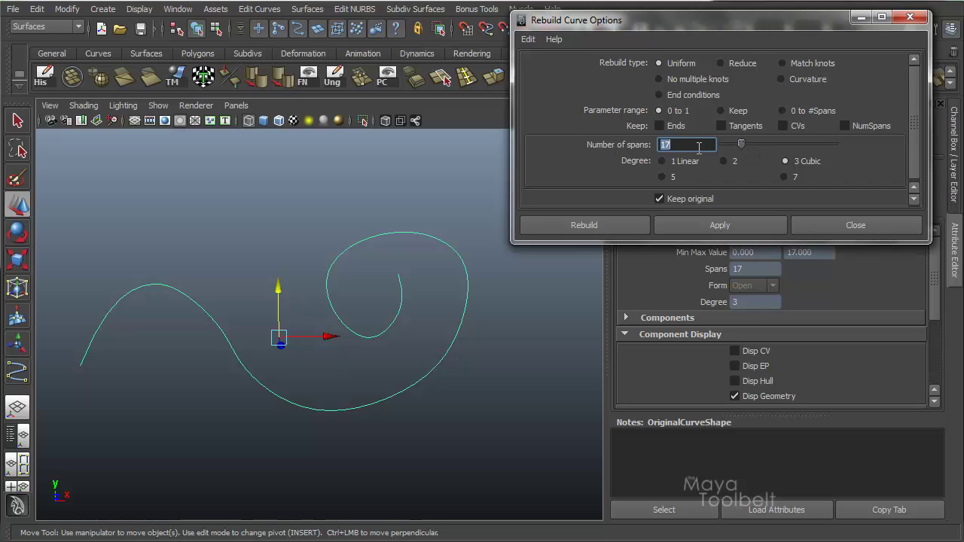
{"action": "left_click_drag", "start_coordinate": [697, 23], "coordinate": [582, 27]}
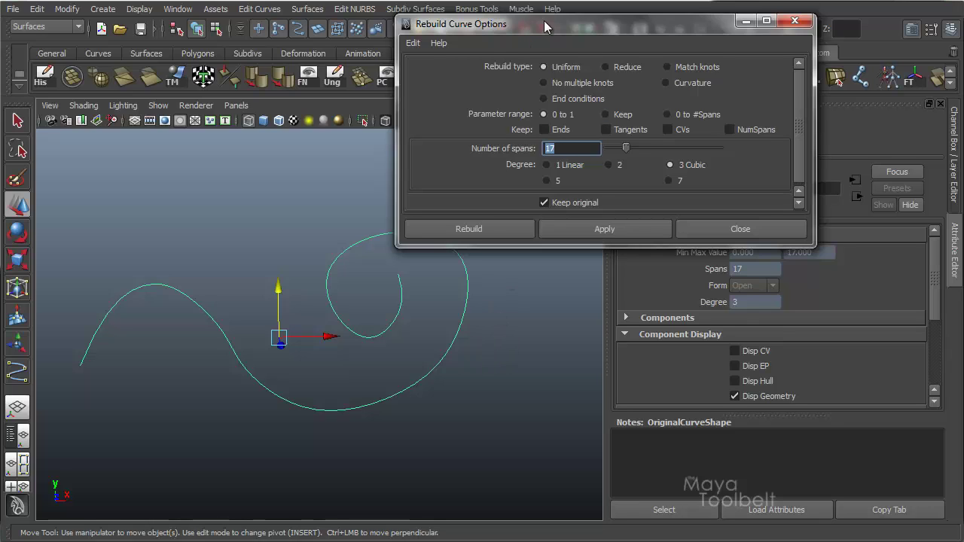
{"action": "left_click_drag", "start_coordinate": [549, 27], "coordinate": [526, 26]}
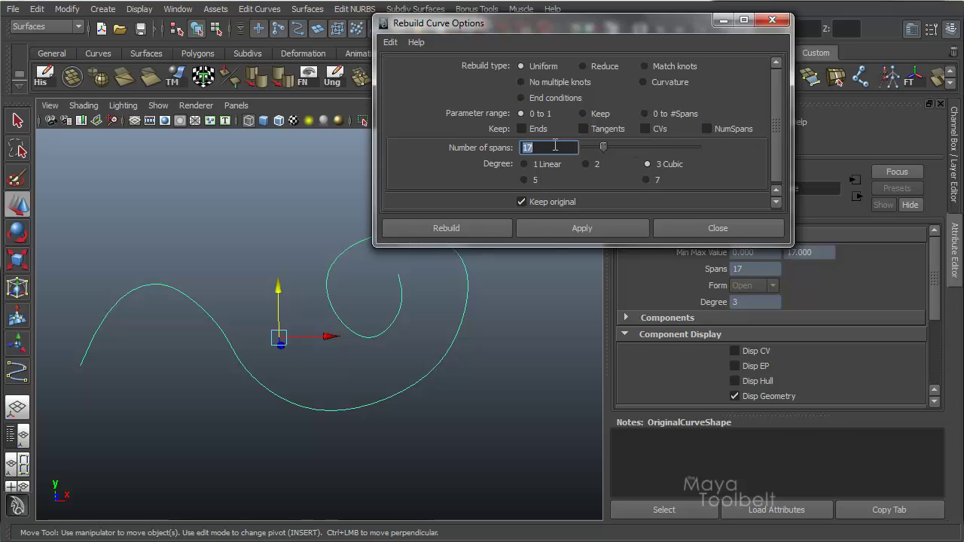
Rebuild OriginalCurve with 5 spans, compare the result with the original, and undo the rebuild.
{"action": "type", "text": "5"}
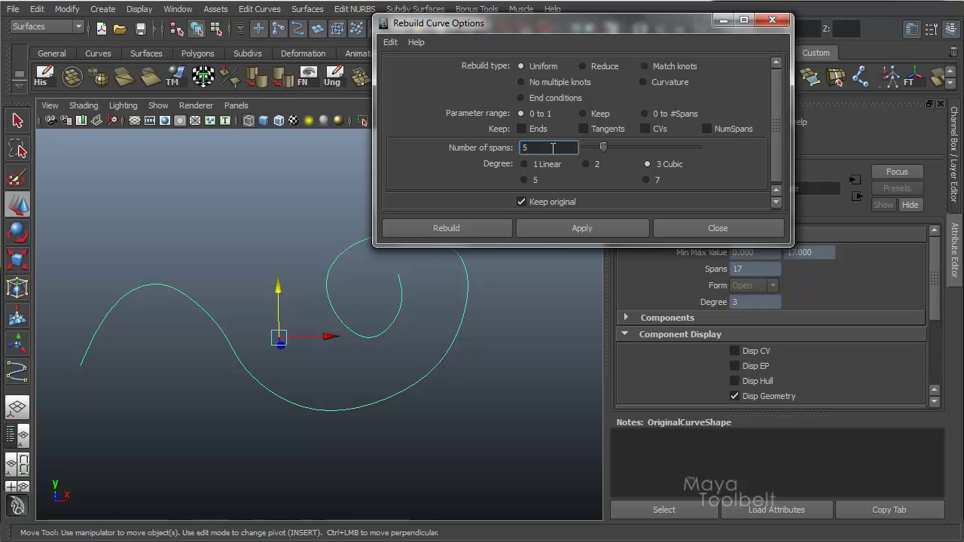
{"action": "left_click", "coordinate": [563, 228]}
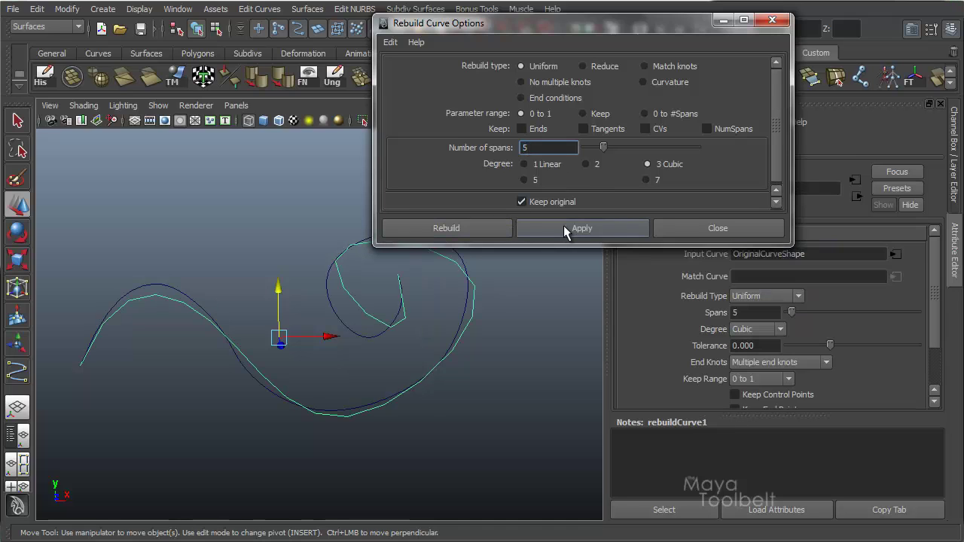
{"action": "left_click_drag", "start_coordinate": [465, 351], "coordinate": [445, 357], "text": "alt"}
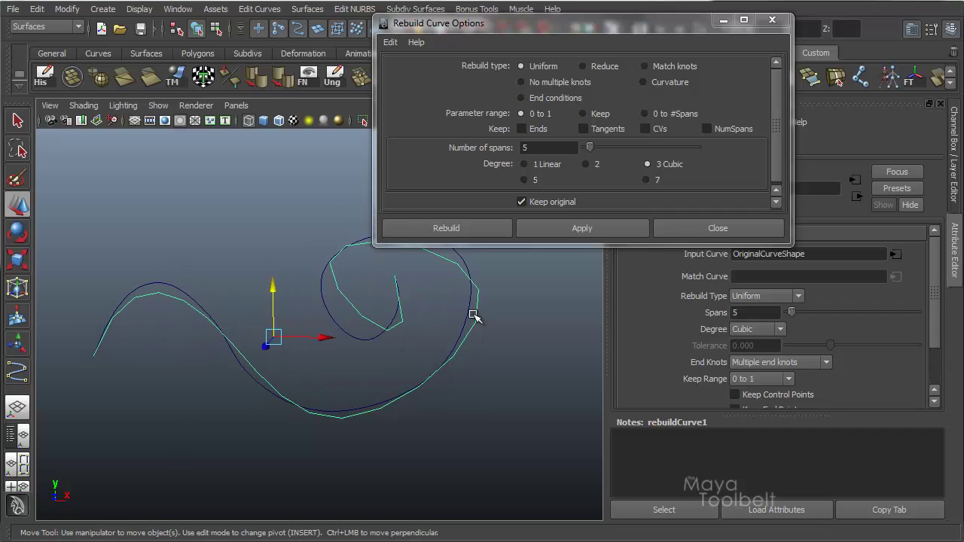
{"action": "key", "text": "ctrl+z"}
Rebuild OriginalCurve with 41 spans and inspect how closely the result follows the original curve.
{"action": "left_click_drag", "start_coordinate": [589, 148], "coordinate": [631, 147]}
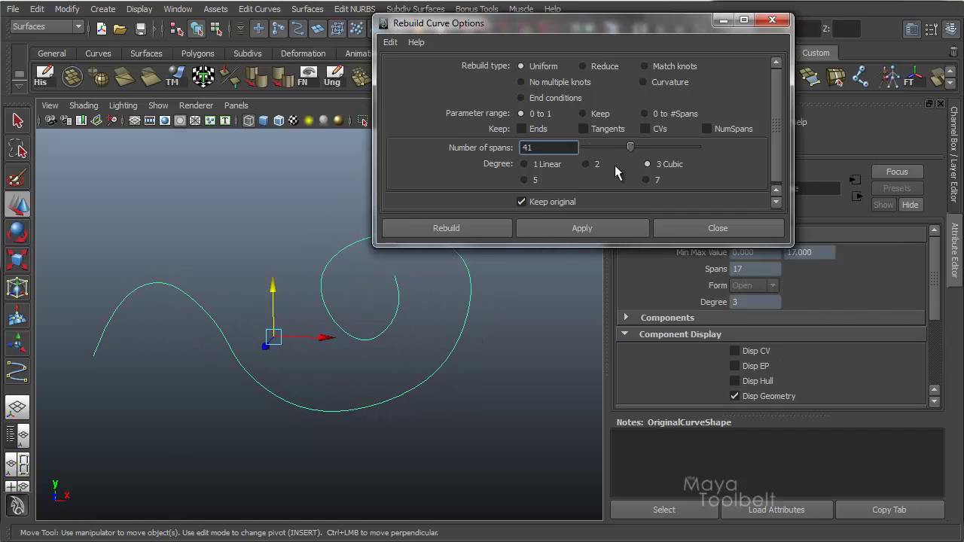
{"action": "left_click", "coordinate": [573, 231]}
{"action": "left_click_drag", "start_coordinate": [409, 316], "coordinate": [374, 327], "text": "alt"}
{"action": "scroll", "coordinate": [555, 370], "scroll_direction": "up", "scroll_amount": 5}
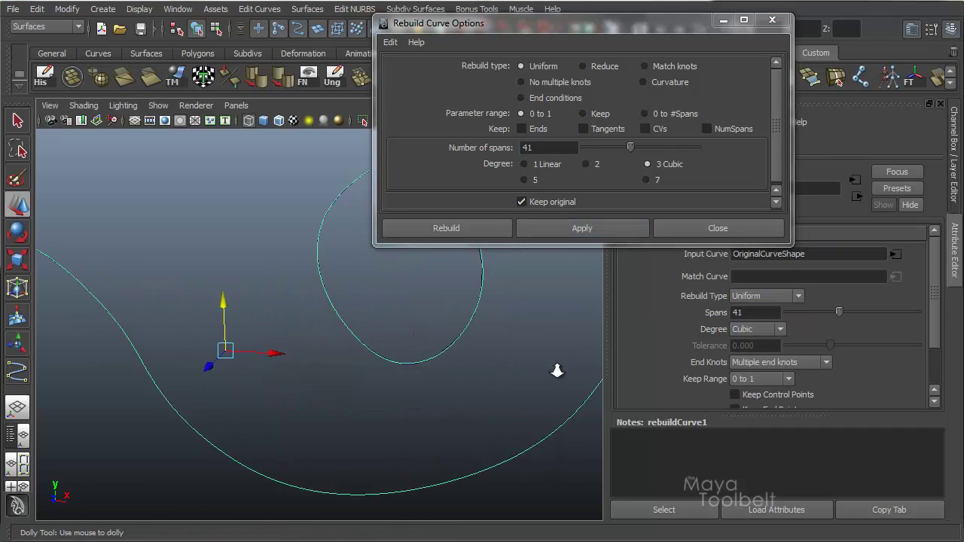
{"action": "left_click_drag", "start_coordinate": [474, 329], "coordinate": [495, 360], "text": "alt"}
{"action": "middle_click_drag", "start_coordinate": [495, 360], "coordinate": [471, 292], "text": "alt"}
{"action": "middle_click_drag", "start_coordinate": [490, 387], "coordinate": [467, 361], "text": "alt"}
{"action": "scroll", "coordinate": [377, 339], "scroll_direction": "down", "scroll_amount": 5}
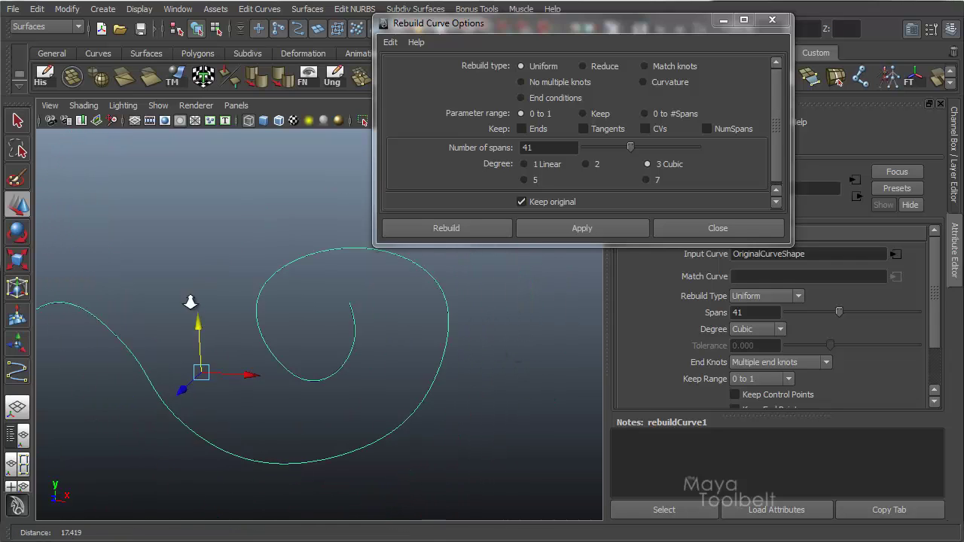
{"action": "left_click_drag", "start_coordinate": [339, 331], "coordinate": [334, 291], "text": "alt"}
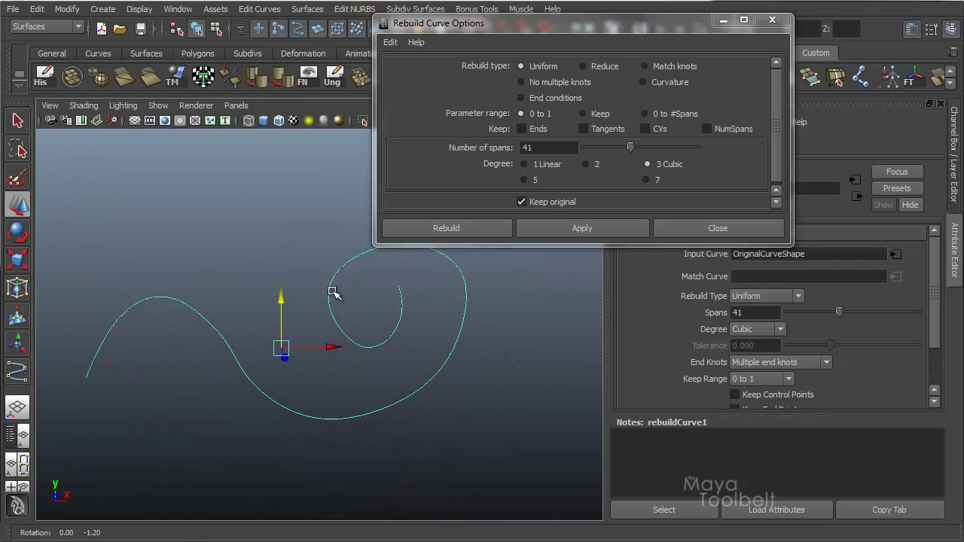
Show the rebuilt curve's control vertices against a black viewport background to examine their spacing.
{"action": "right_click", "coordinate": [309, 234]}
{"action": "left_click", "coordinate": [249, 234]}
{"action": "left_click_drag", "start_coordinate": [256, 238], "coordinate": [305, 250], "text": "alt"}
{"action": "key", "text": "alt+b"}
{"action": "left_click_drag", "start_coordinate": [290, 297], "coordinate": [203, 370], "text": "alt"}
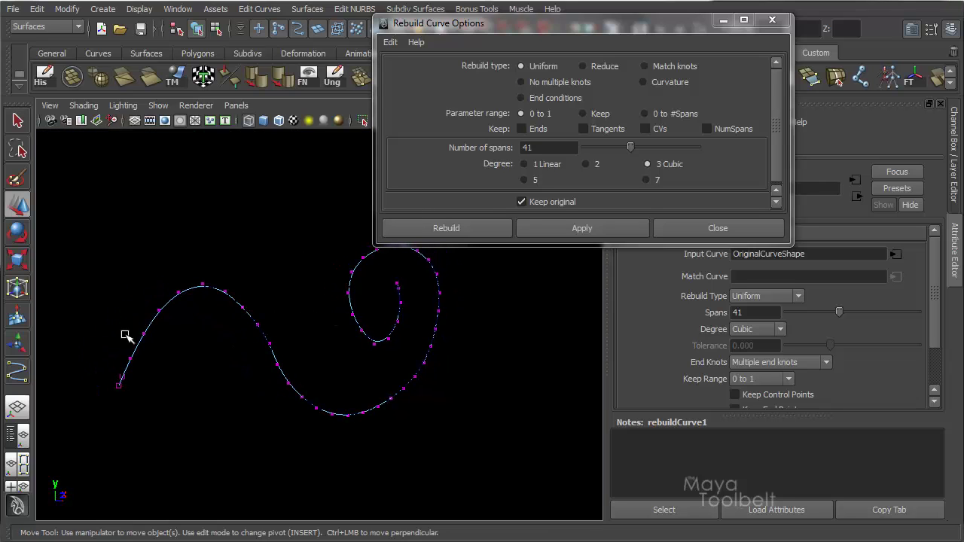
{"action": "left_click_drag", "start_coordinate": [441, 316], "coordinate": [398, 325], "text": "alt"}
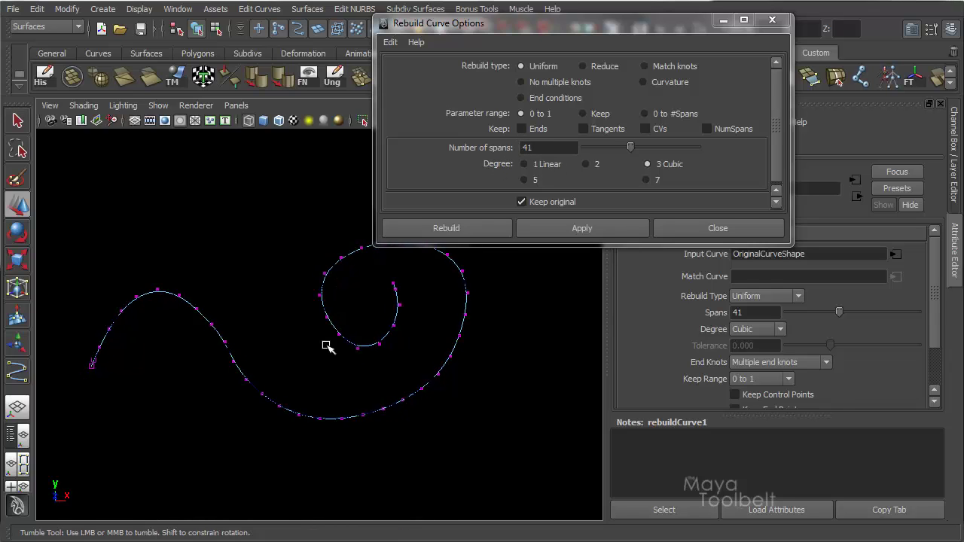
Return the curve to object mode, restore the gradient viewport background and undo the 41-span rebuild.
{"action": "key", "text": "F8"}
{"action": "key", "text": "alt+b"}
{"action": "key", "text": "alt+b"}
{"action": "key", "text": "alt+b"}
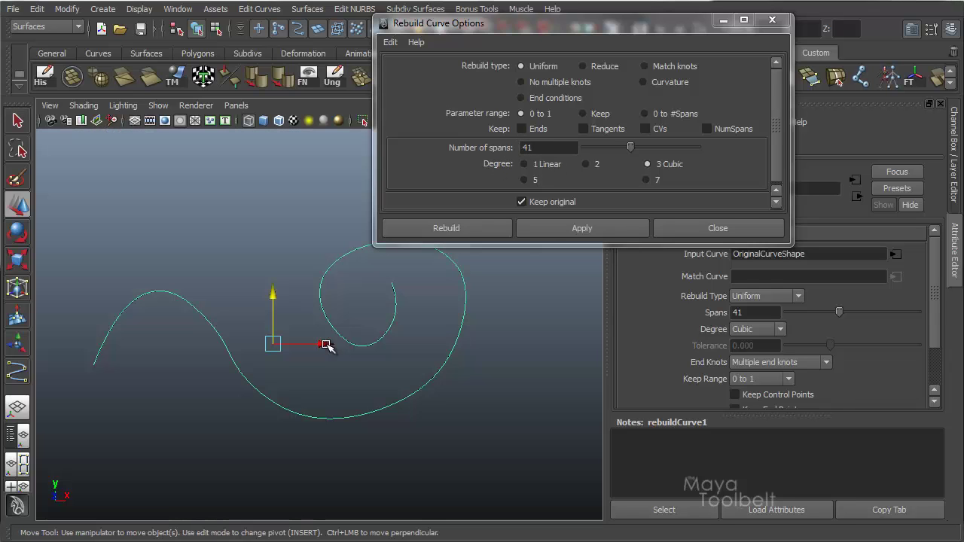
{"action": "left_click_drag", "start_coordinate": [325, 345], "coordinate": [350, 359], "text": "alt"}
{"action": "left_click", "coordinate": [446, 320]}
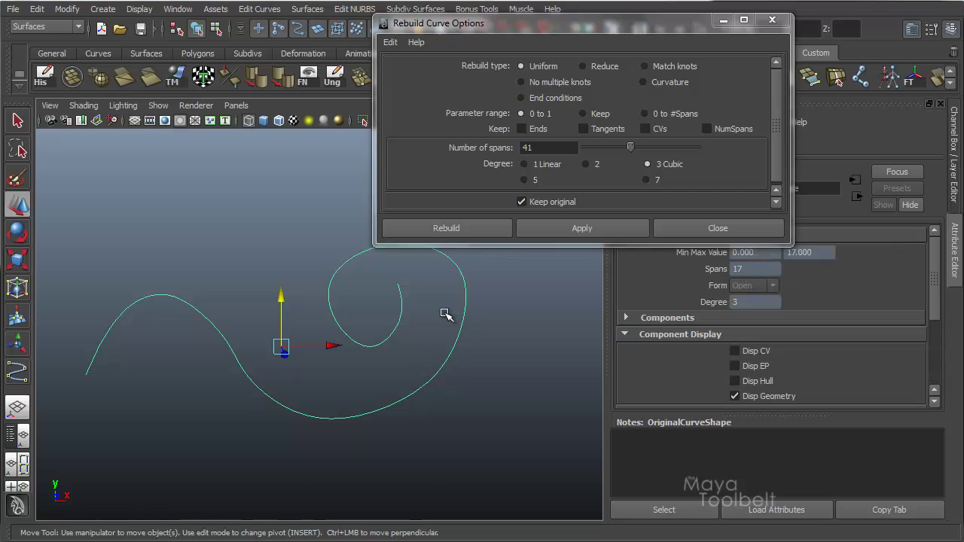
{"action": "left_click_drag", "start_coordinate": [422, 303], "coordinate": [474, 317], "text": "alt"}
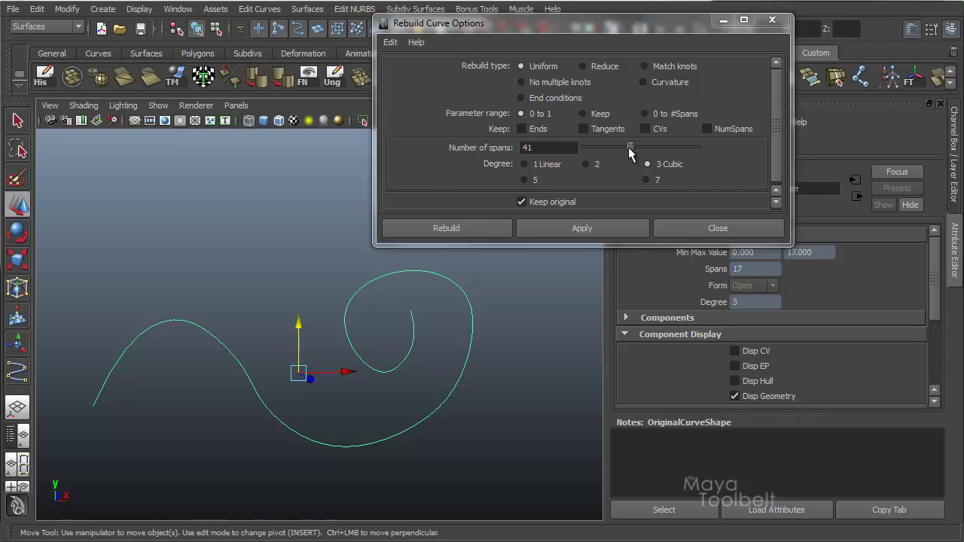
Set the number of rebuild spans to 10.
{"action": "left_click", "coordinate": [566, 148]}
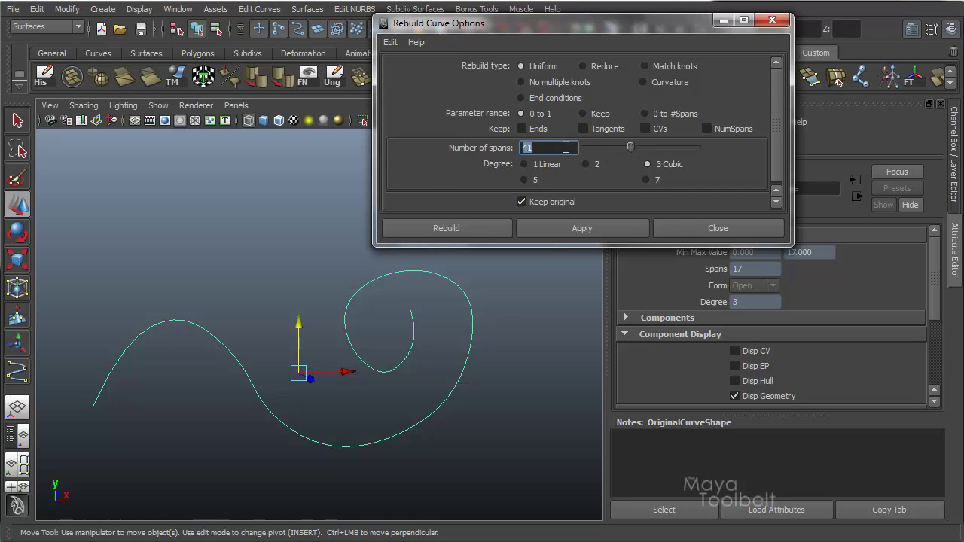
{"action": "type", "text": "10"}
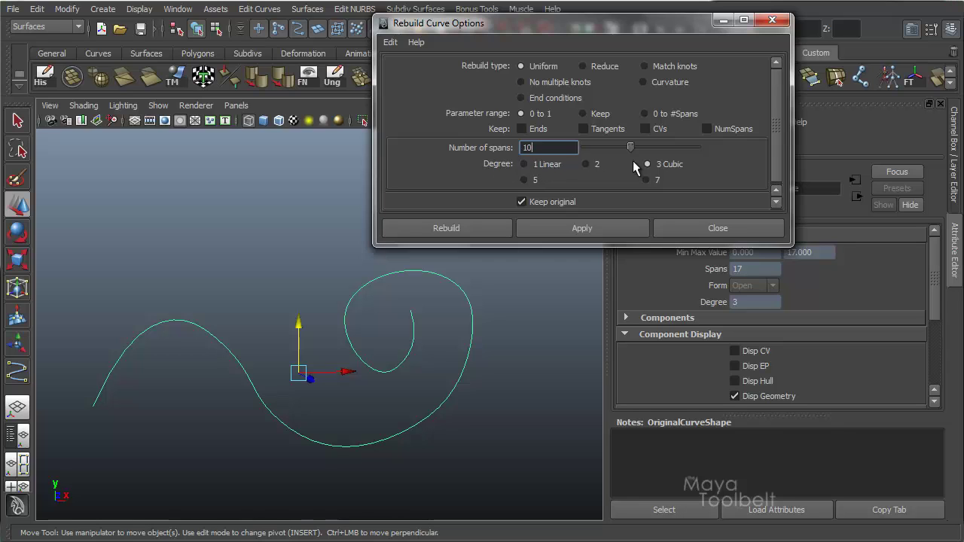
{"action": "left_click_drag", "start_coordinate": [340, 269], "coordinate": [343, 301], "text": "alt"}
{"action": "left_click_drag", "start_coordinate": [286, 256], "coordinate": [282, 261], "text": "alt"}
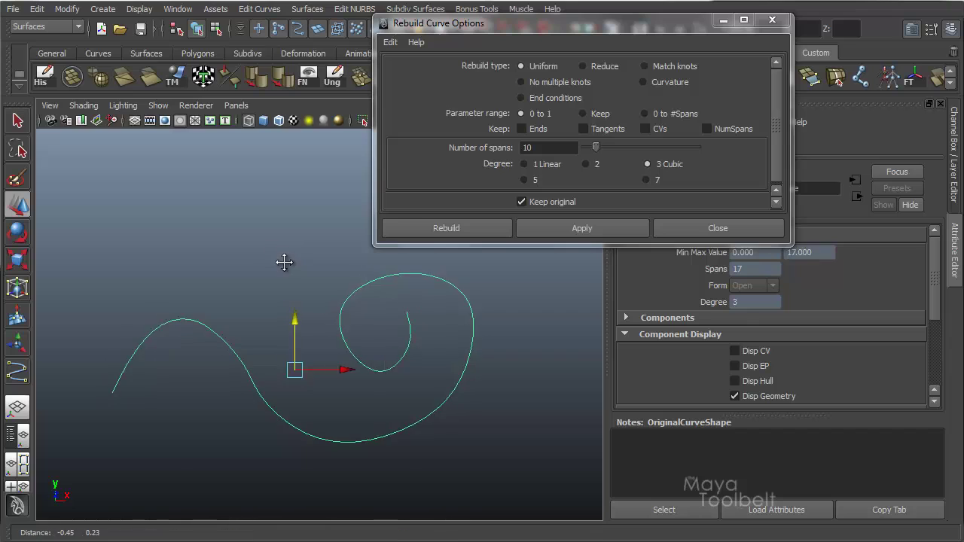
{"action": "right_click_drag", "start_coordinate": [282, 261], "coordinate": [308, 269], "text": "alt"}
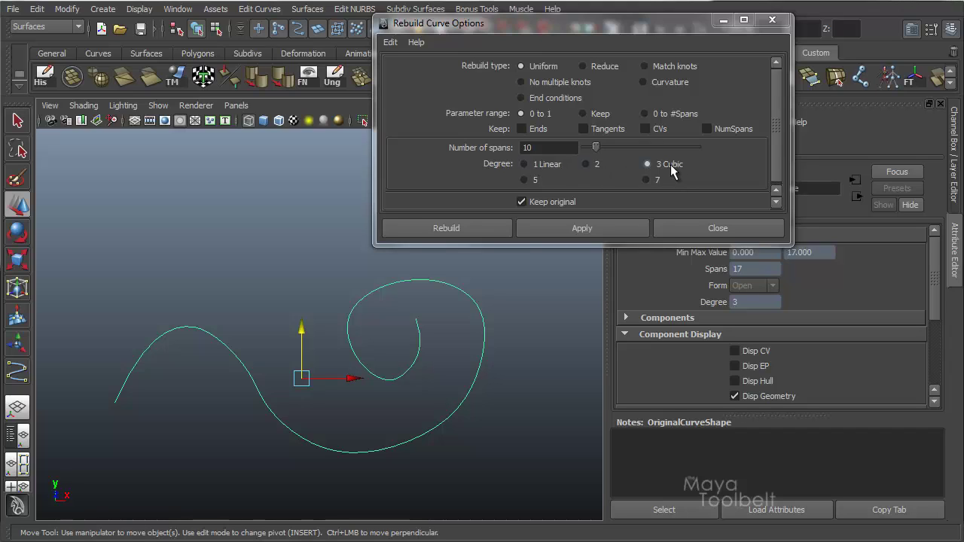
Rebuild OriginalCurve with degree 1 Linear, compare it with the original, and undo the rebuild.
{"action": "left_click_drag", "start_coordinate": [452, 312], "coordinate": [512, 301], "text": "alt"}
{"action": "left_click", "coordinate": [526, 164]}
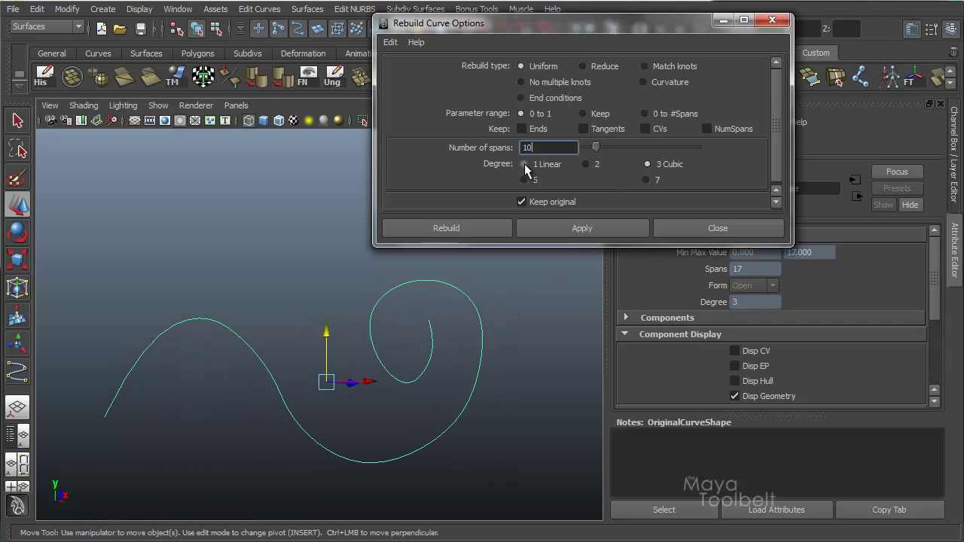
{"action": "left_click_drag", "start_coordinate": [455, 340], "coordinate": [433, 340], "text": "alt"}
{"action": "left_click", "coordinate": [545, 230]}
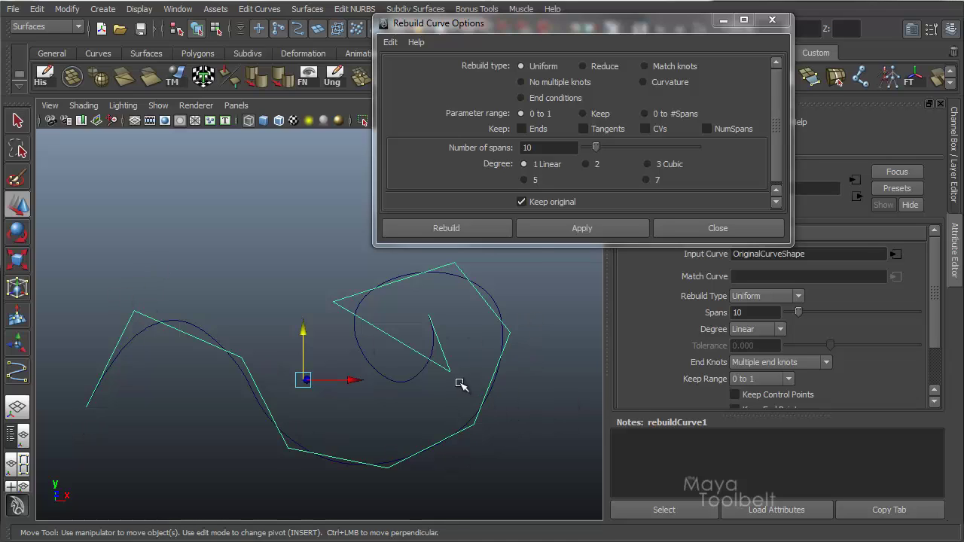
{"action": "key", "text": "ctrl+z"}
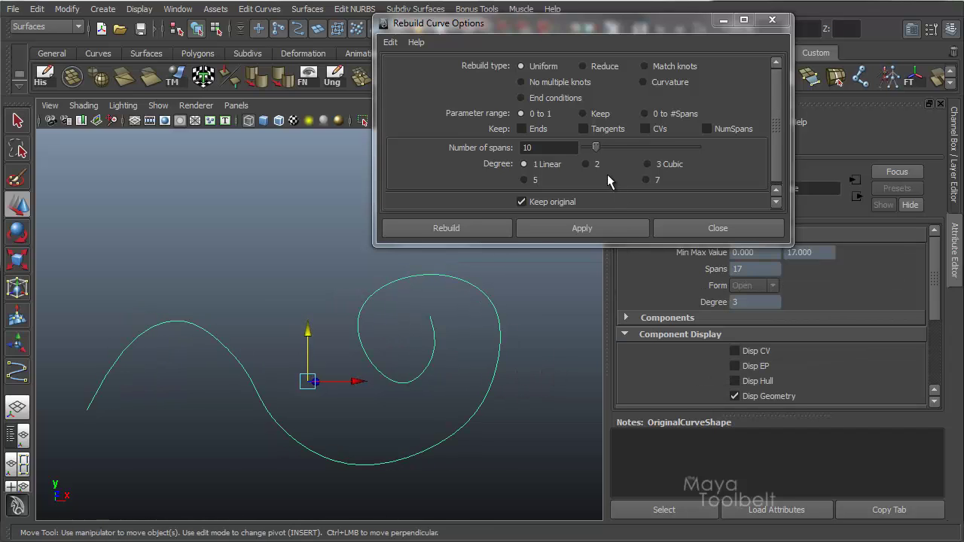
Rebuild OriginalCurve twice with degree 7 to compare it with the original, undoing each rebuild.
{"action": "left_click", "coordinate": [647, 179]}
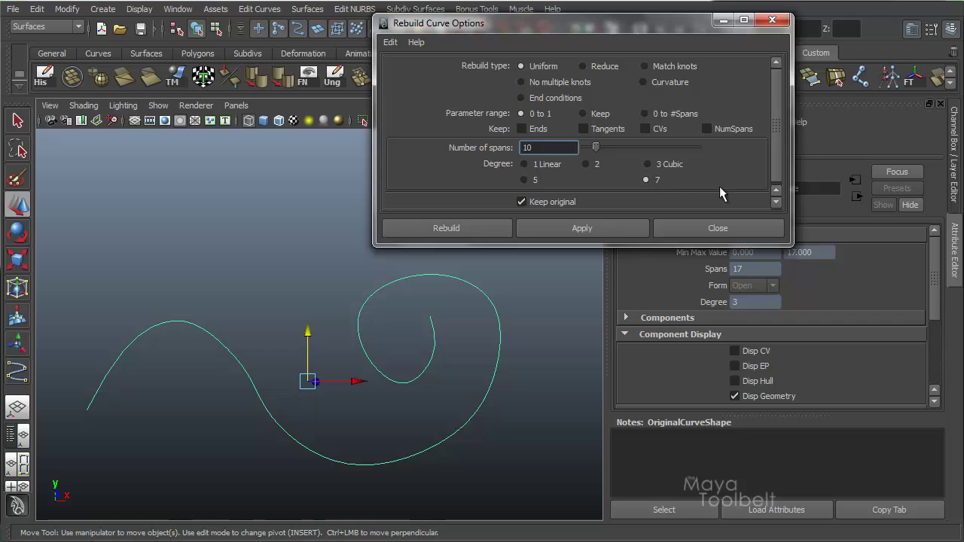
{"action": "left_click", "coordinate": [591, 227]}
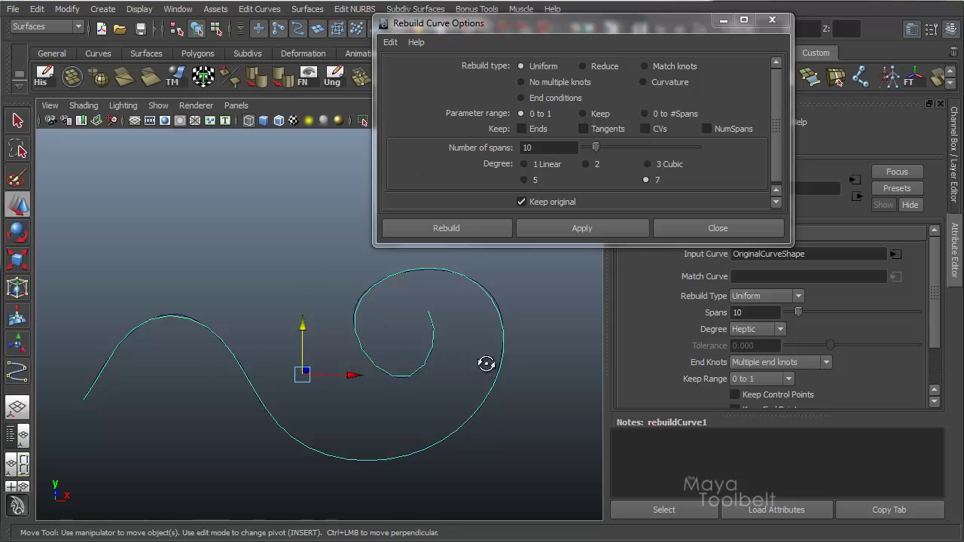
{"action": "left_click_drag", "start_coordinate": [482, 361], "coordinate": [445, 324], "text": "alt"}
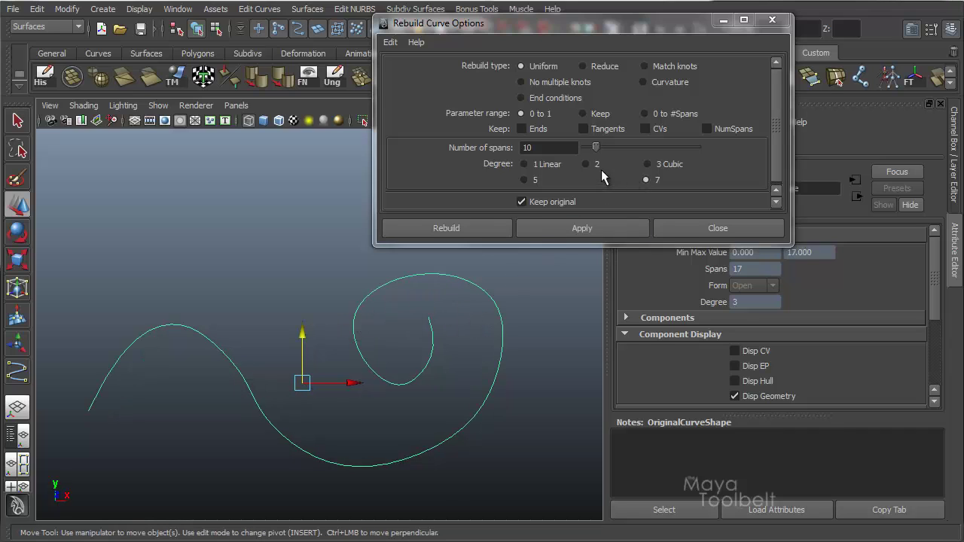
{"action": "left_click", "coordinate": [650, 165]}
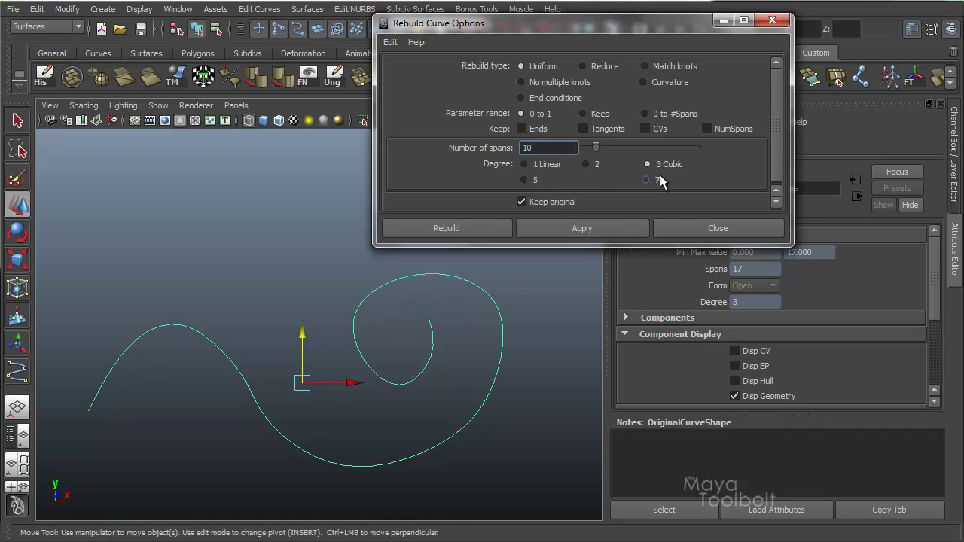
{"action": "left_click", "coordinate": [645, 179]}
{"action": "left_click", "coordinate": [612, 224]}
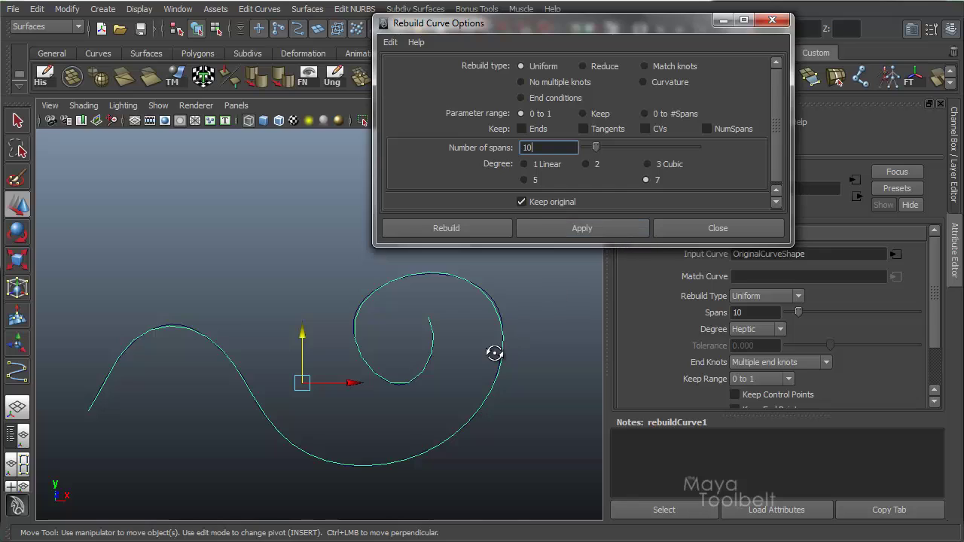
{"action": "key", "text": "ctrl+z"}
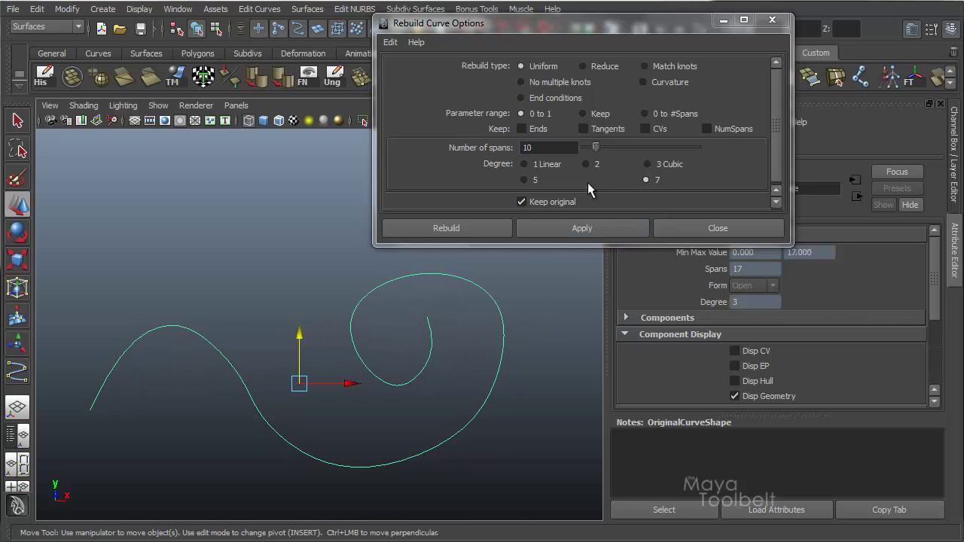
Set the rebuild degree to 2, rebuild OriginalCurve to inspect the quadratic result, and undo the rebuild.
{"action": "left_click", "coordinate": [589, 167]}
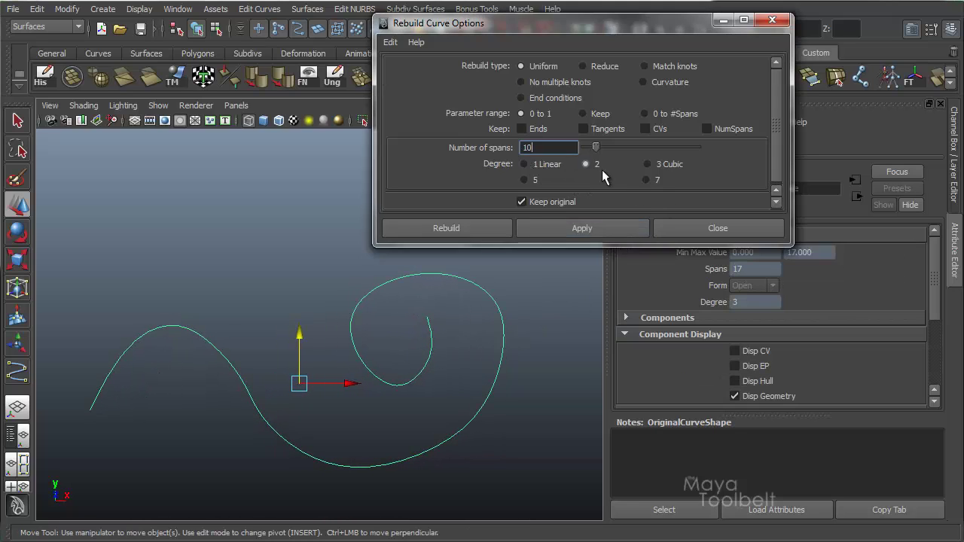
{"action": "left_click", "coordinate": [594, 230]}
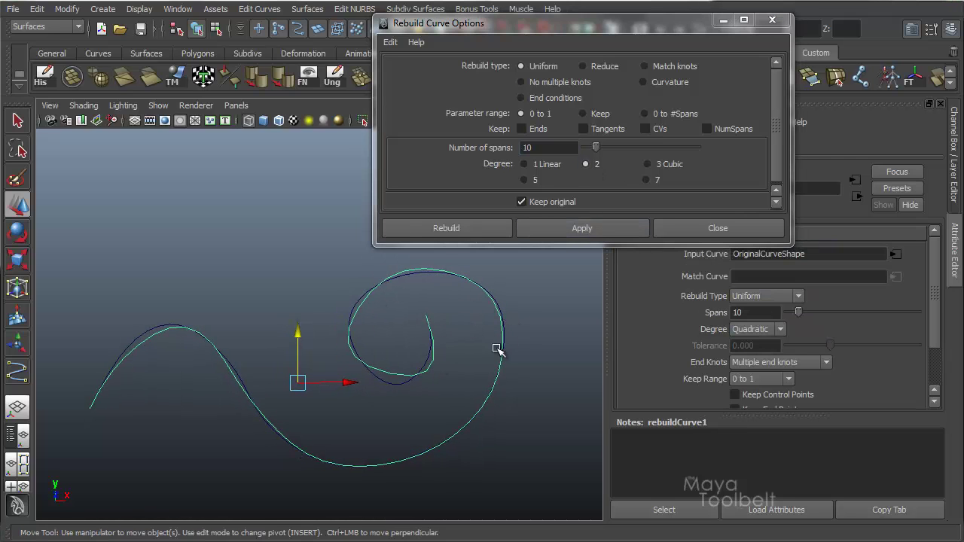
{"action": "left_click_drag", "start_coordinate": [409, 356], "coordinate": [543, 299], "text": "alt"}
{"action": "key", "text": "ctrl+z"}
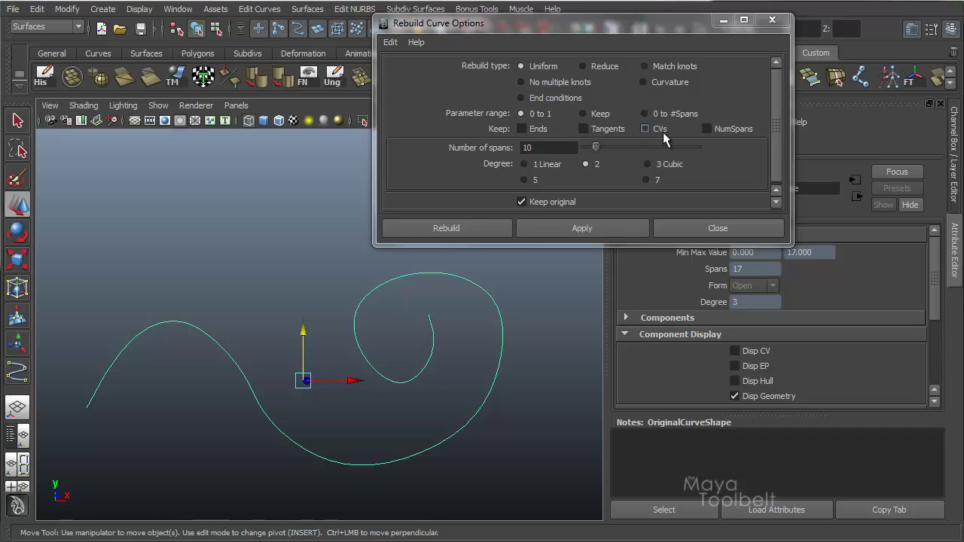
Try the NumSpans and CVs keep options, and finish with only Ends and Tangents enabled.
{"action": "left_click_drag", "start_coordinate": [376, 351], "coordinate": [418, 324], "text": "alt"}
{"action": "middle_click_drag", "start_coordinate": [419, 324], "coordinate": [450, 319], "text": "alt"}
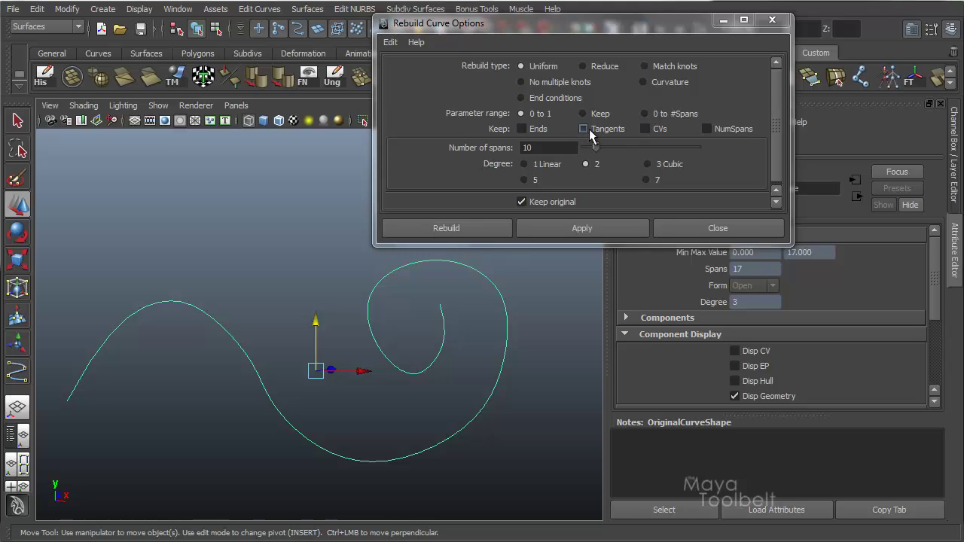
{"action": "left_click", "coordinate": [582, 228]}
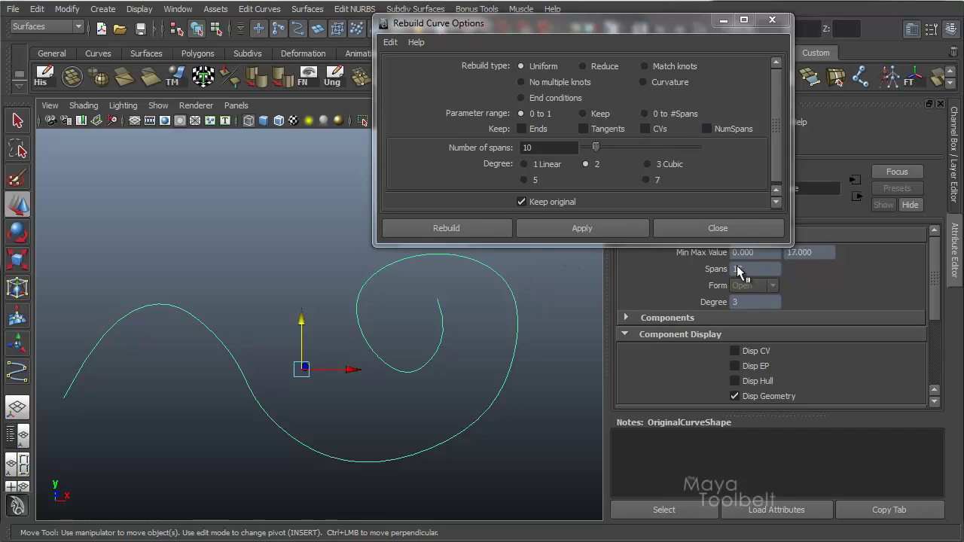
{"action": "left_click", "coordinate": [708, 129]}
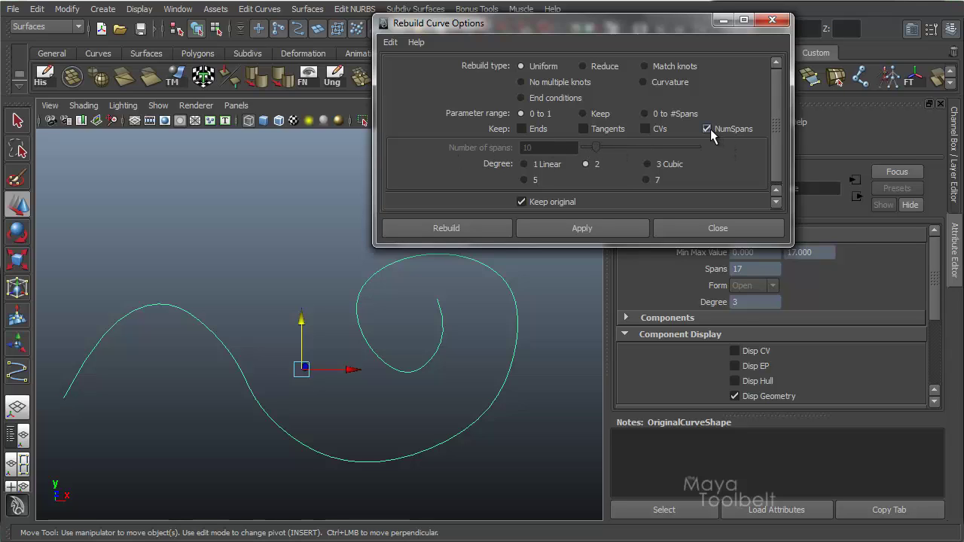
{"action": "left_click", "coordinate": [656, 129]}
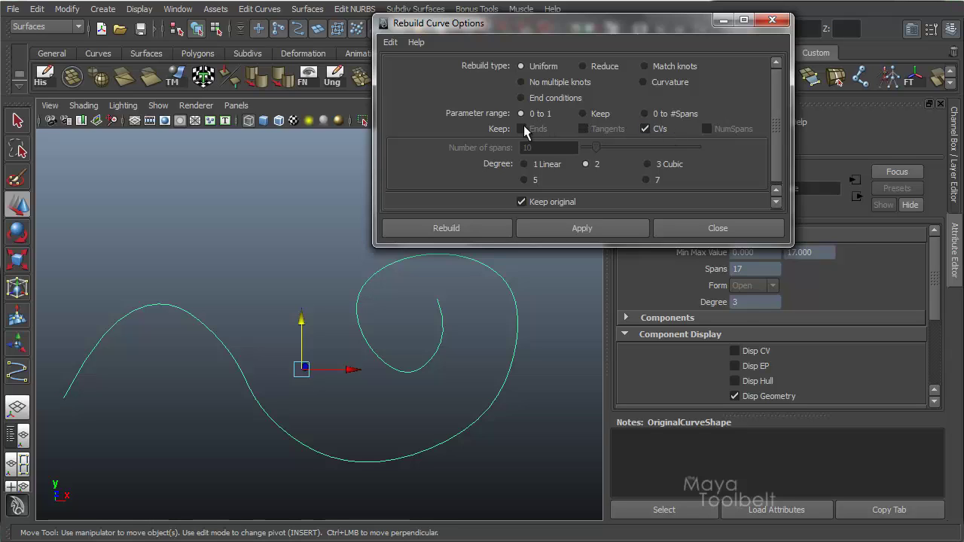
{"action": "key", "text": "ctrl+z"}
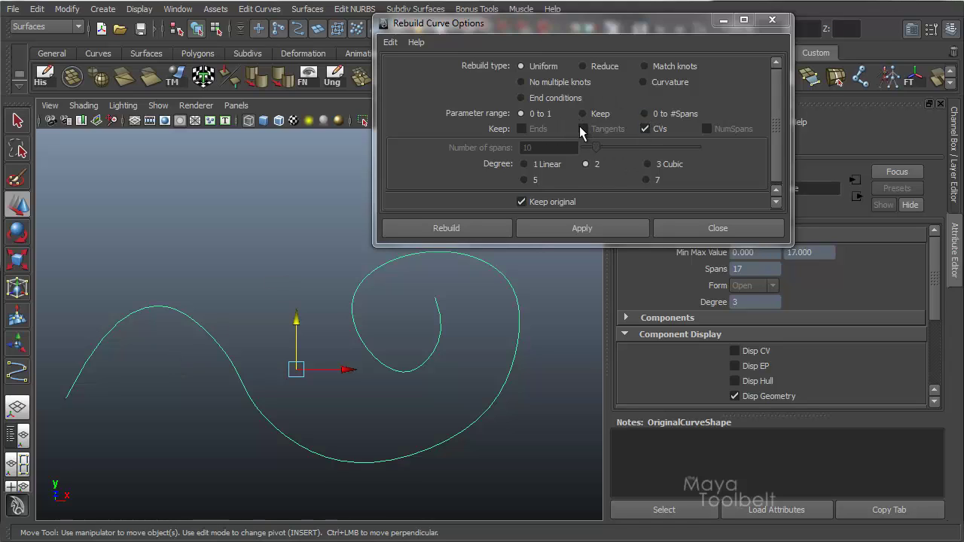
{"action": "left_click", "coordinate": [644, 129]}
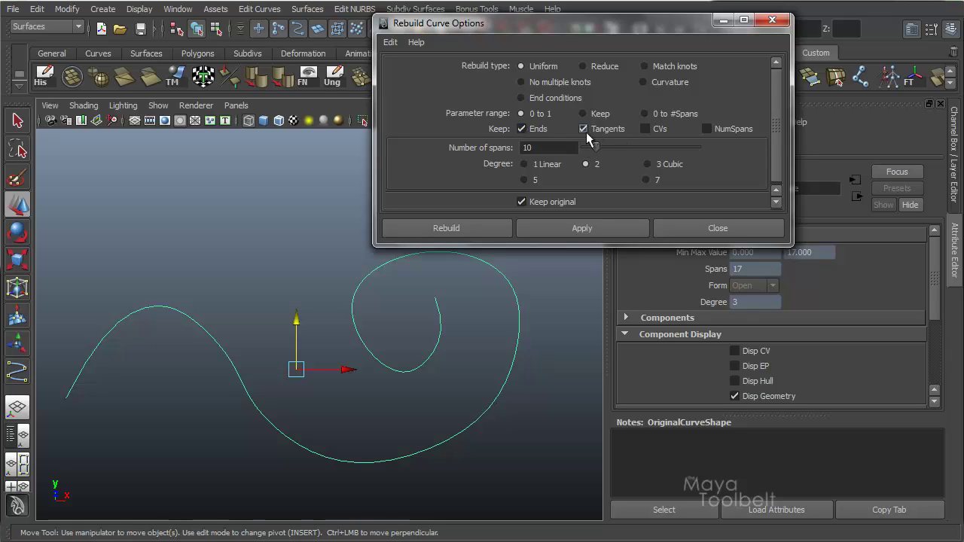
{"action": "left_click_drag", "start_coordinate": [306, 330], "coordinate": [327, 304], "text": "alt"}
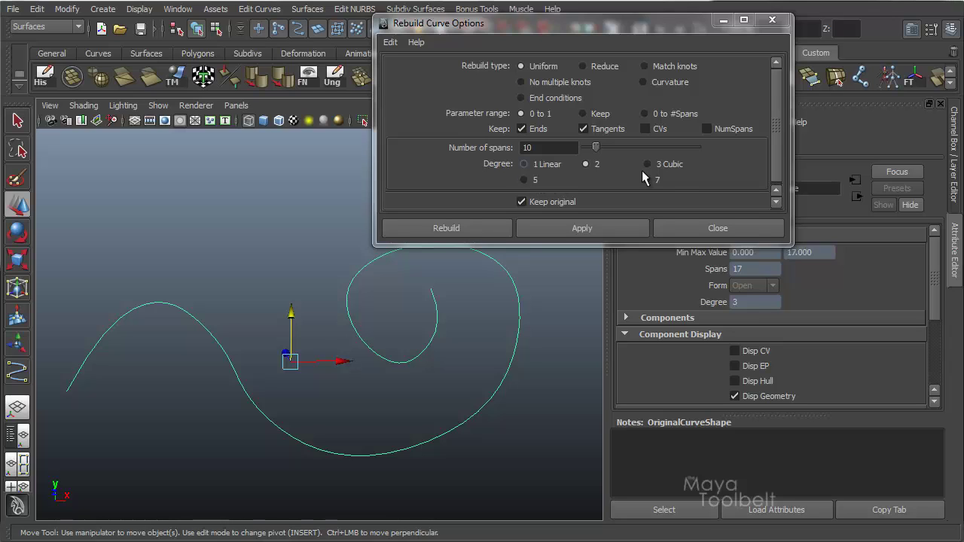
Rebuild OriginalCurve with degree 3 Cubic and 10 spans, keeping Ends and Tangents, and compare the result with the original.
{"action": "left_click", "coordinate": [524, 180]}
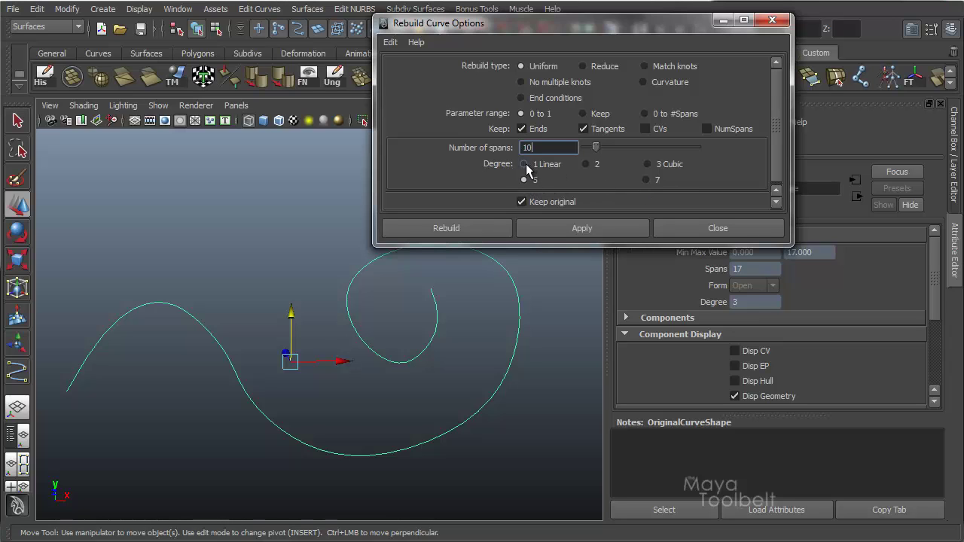
{"action": "left_click", "coordinate": [647, 164]}
{"action": "mouse_move", "coordinate": [395, 340]}
{"action": "left_mouse_down", "text": "alt"}
{"action": "mouse_move", "coordinate": [424, 338]}
{"action": "mouse_move", "coordinate": [431, 317]}
{"action": "mouse_move", "coordinate": [388, 332]}
{"action": "left_mouse_up", "text": "alt"}
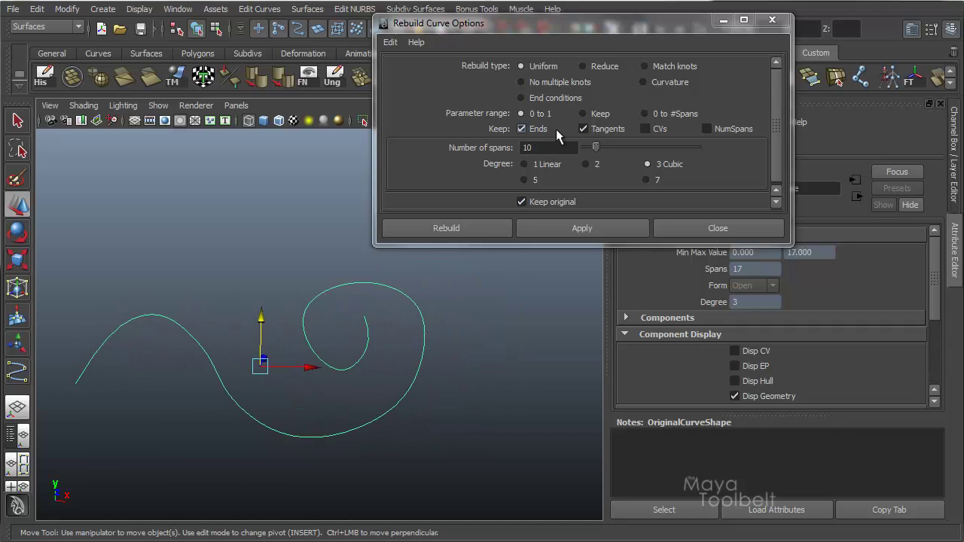
{"action": "left_click", "coordinate": [581, 229]}
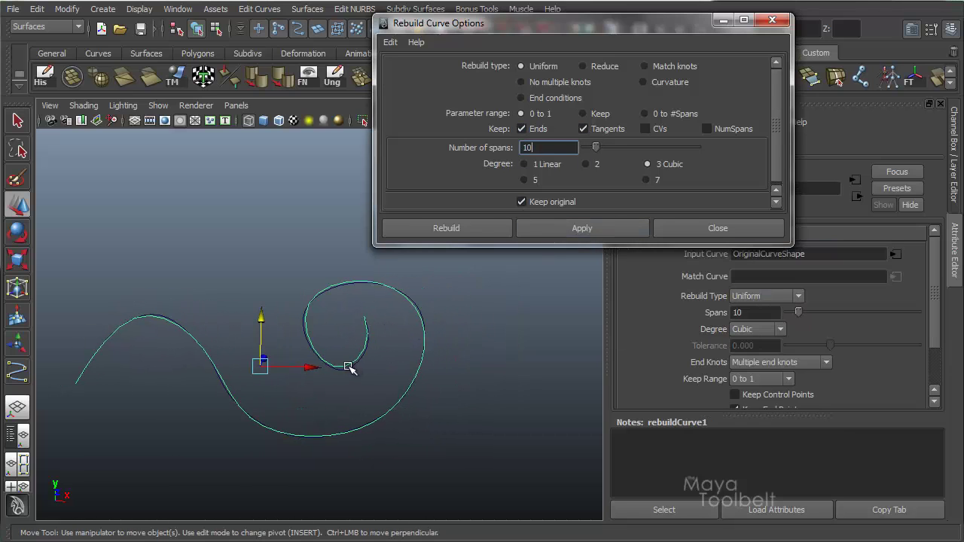
{"action": "scroll", "coordinate": [452, 399], "scroll_direction": "up", "scroll_amount": 5}
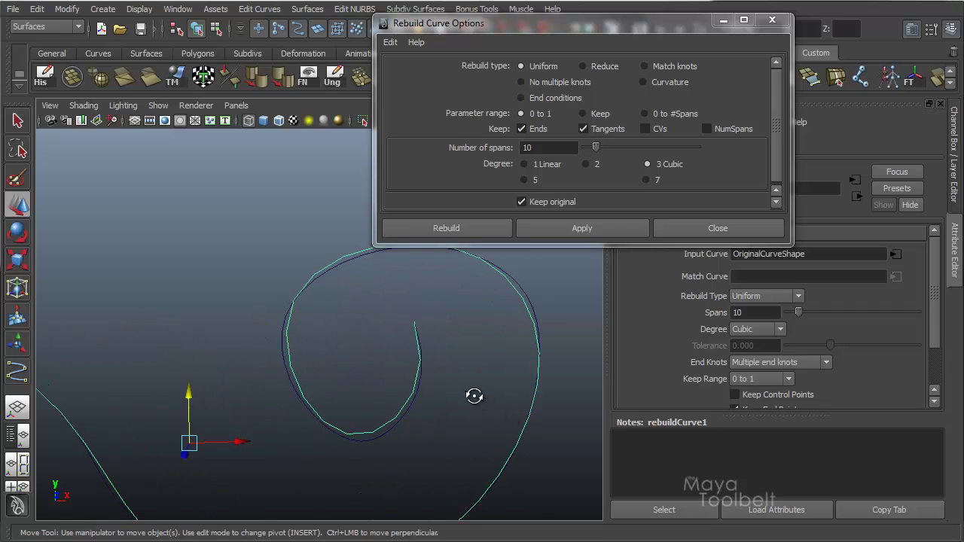
{"action": "left_click_drag", "start_coordinate": [474, 396], "coordinate": [455, 390], "text": "alt"}
{"action": "right_click_drag", "start_coordinate": [454, 390], "coordinate": [318, 359], "text": "alt"}
{"action": "middle_click_drag", "start_coordinate": [319, 359], "coordinate": [381, 347], "text": "alt"}
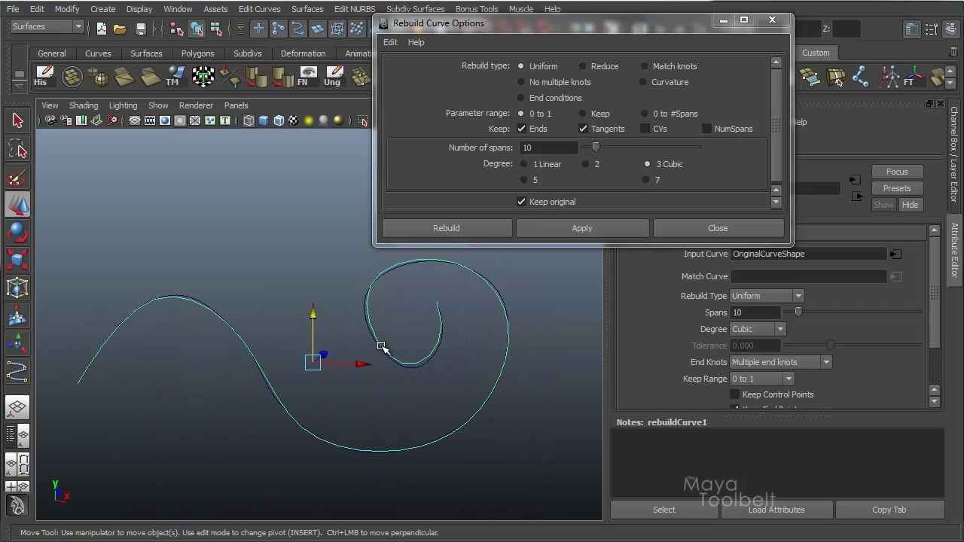
{"action": "left_click_drag", "start_coordinate": [382, 347], "coordinate": [409, 353], "text": "alt"}
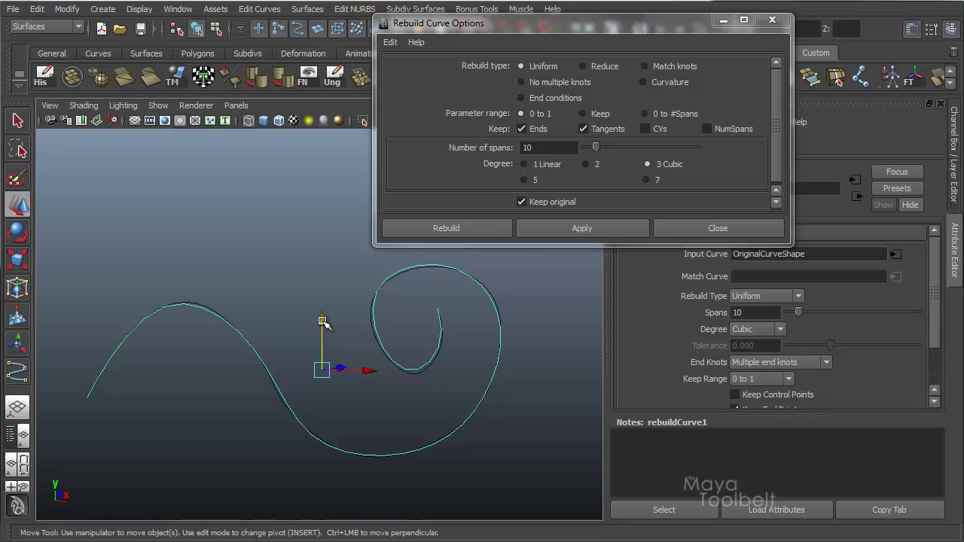
Turn off the Ends and Tangents keep options and apply another cubic rebuild with 10 spans.
{"action": "left_click", "coordinate": [528, 131]}
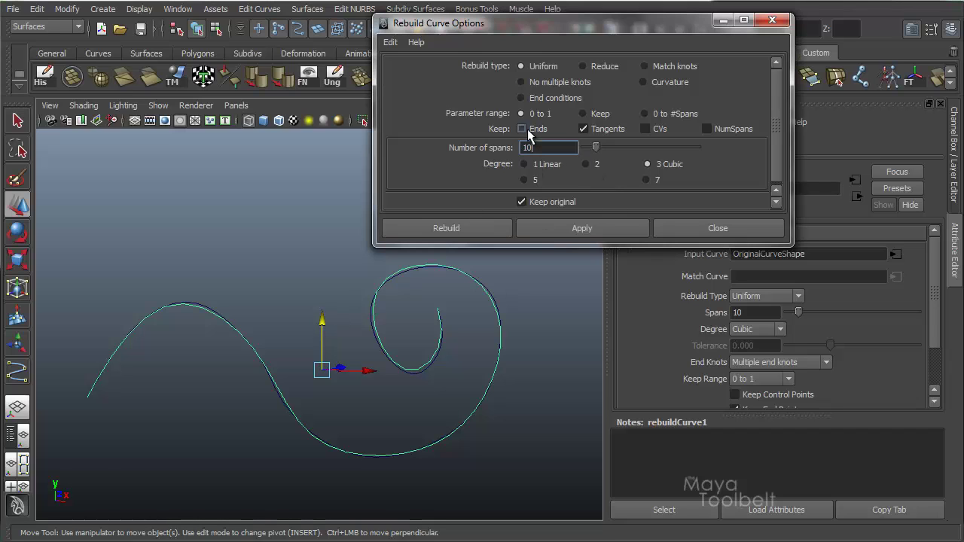
{"action": "left_click", "coordinate": [584, 130]}
{"action": "left_click", "coordinate": [558, 235]}
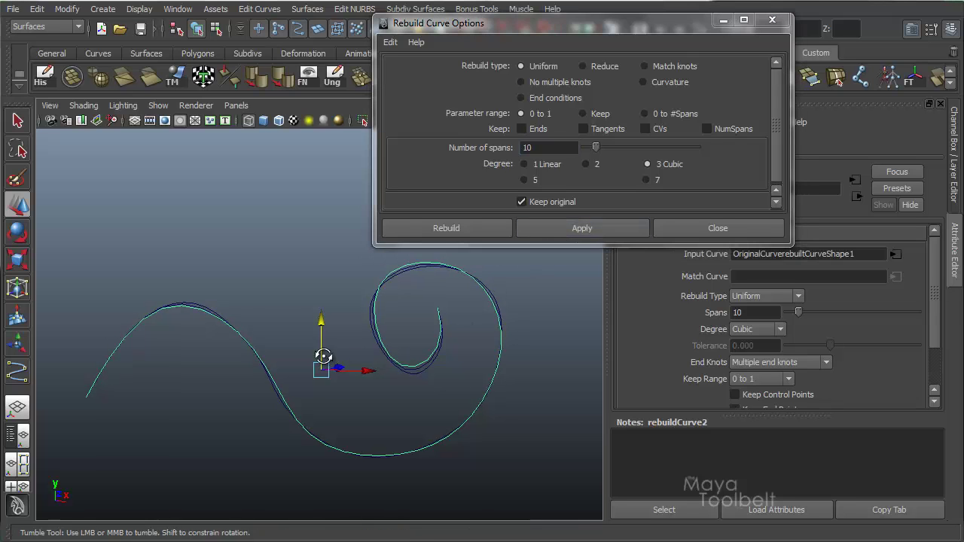
Examine how both rebuilt curves deviate from OriginalCurve around the inner spiral.
{"action": "scroll", "coordinate": [323, 357], "scroll_direction": "up", "scroll_amount": 8}
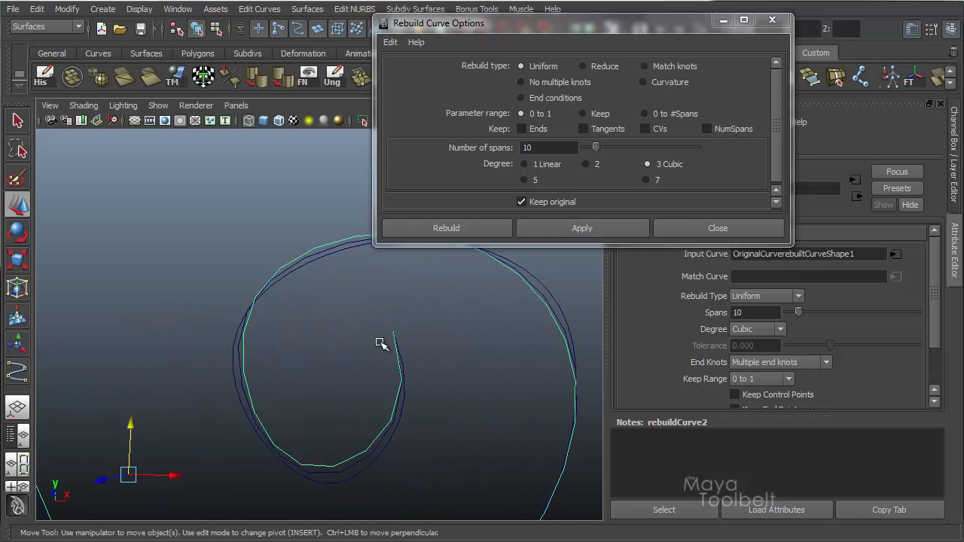
{"action": "left_click_drag", "start_coordinate": [330, 311], "coordinate": [384, 354], "text": "alt"}
{"action": "right_click_drag", "start_coordinate": [363, 355], "coordinate": [289, 304], "text": "alt"}
{"action": "left_click_drag", "start_coordinate": [290, 304], "coordinate": [361, 323], "text": "alt"}
{"action": "right_click_drag", "start_coordinate": [362, 323], "coordinate": [404, 334], "text": "alt"}
{"action": "middle_click_drag", "start_coordinate": [404, 334], "coordinate": [373, 448], "text": "alt"}
{"action": "left_click_drag", "start_coordinate": [437, 453], "coordinate": [470, 437], "text": "alt"}
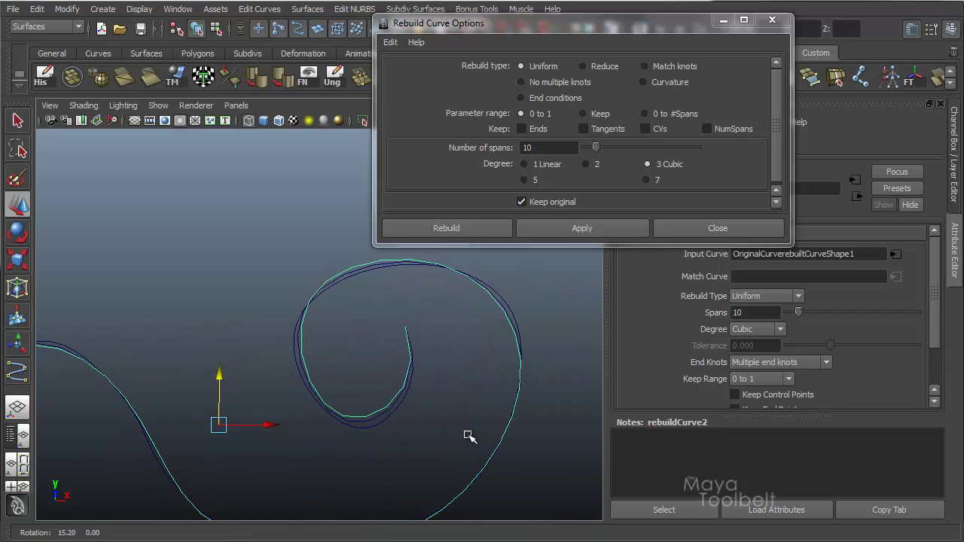
{"action": "scroll", "coordinate": [405, 346], "scroll_direction": "up", "scroll_amount": 2}
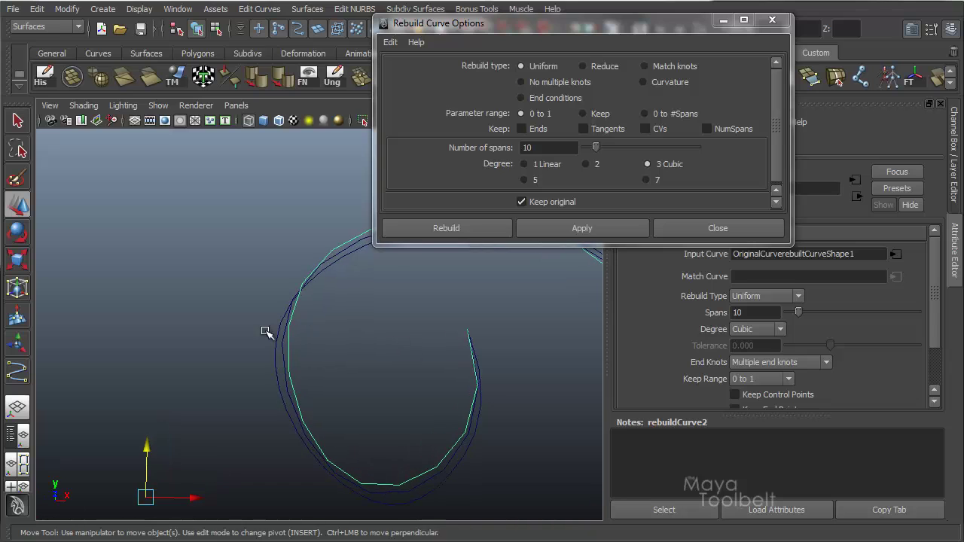
{"action": "left_click_drag", "start_coordinate": [456, 394], "coordinate": [497, 395], "text": "alt"}
Undo the cubic rebuilds and select OriginalCurve again.
{"action": "key", "text": "ctrl+z"}
{"action": "left_click", "coordinate": [408, 377]}
{"action": "scroll", "coordinate": [466, 345], "scroll_direction": "down", "scroll_amount": 2}
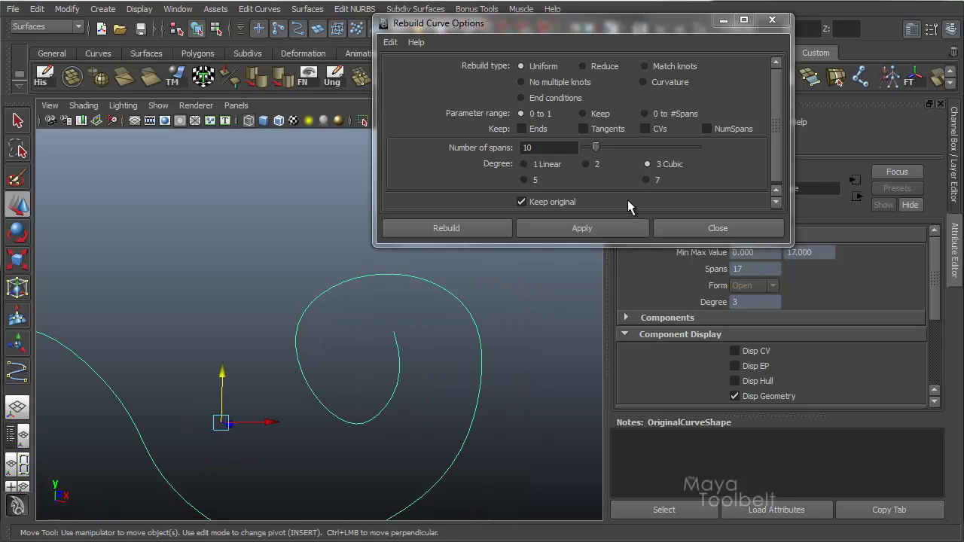
Enable the NumSpans keep option with degree 1 Linear, rebuild OriginalCurve to inspect the result, and undo the rebuild.
{"action": "left_click", "coordinate": [706, 129]}
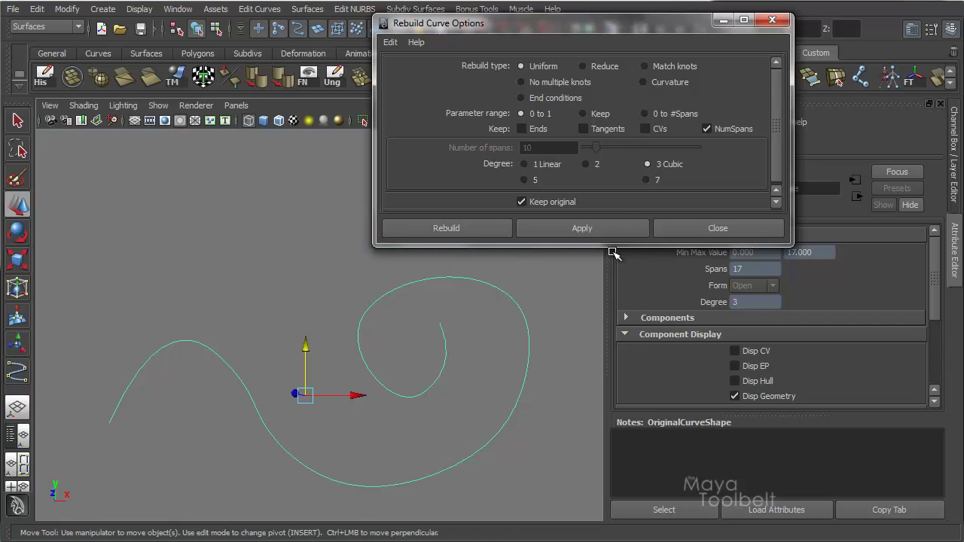
{"action": "left_click_drag", "start_coordinate": [461, 300], "coordinate": [502, 296], "text": "alt"}
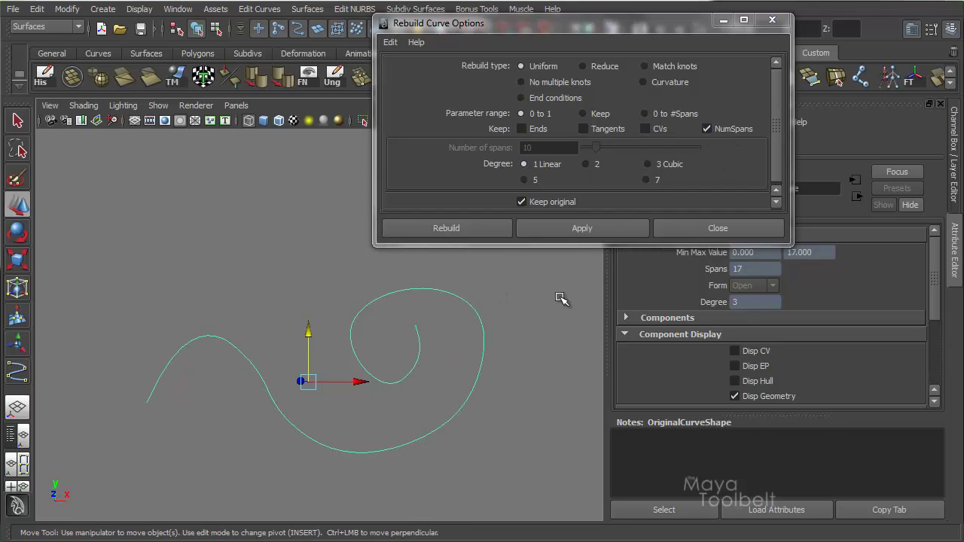
{"action": "left_click", "coordinate": [600, 231]}
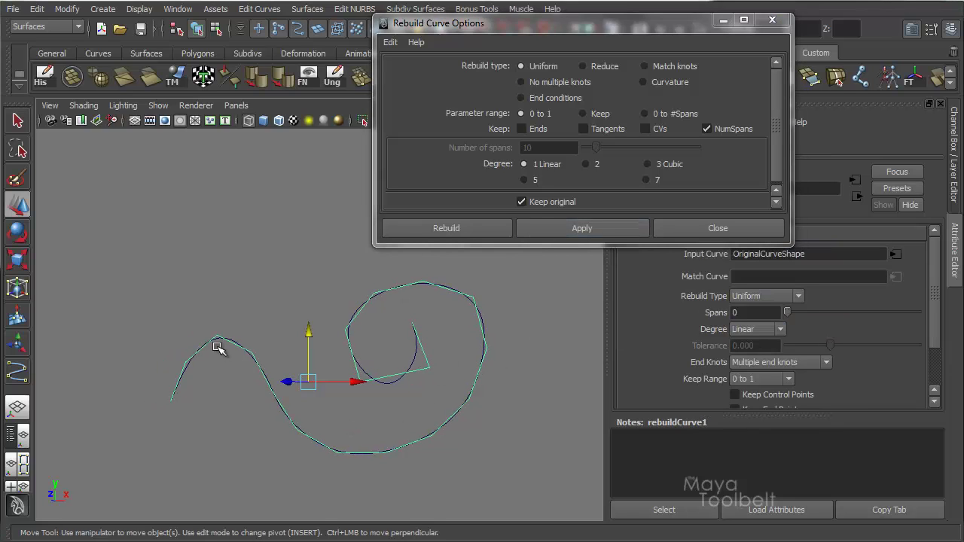
{"action": "left_click_drag", "start_coordinate": [464, 357], "coordinate": [501, 366], "text": "alt"}
{"action": "key", "text": "ctrl+z"}
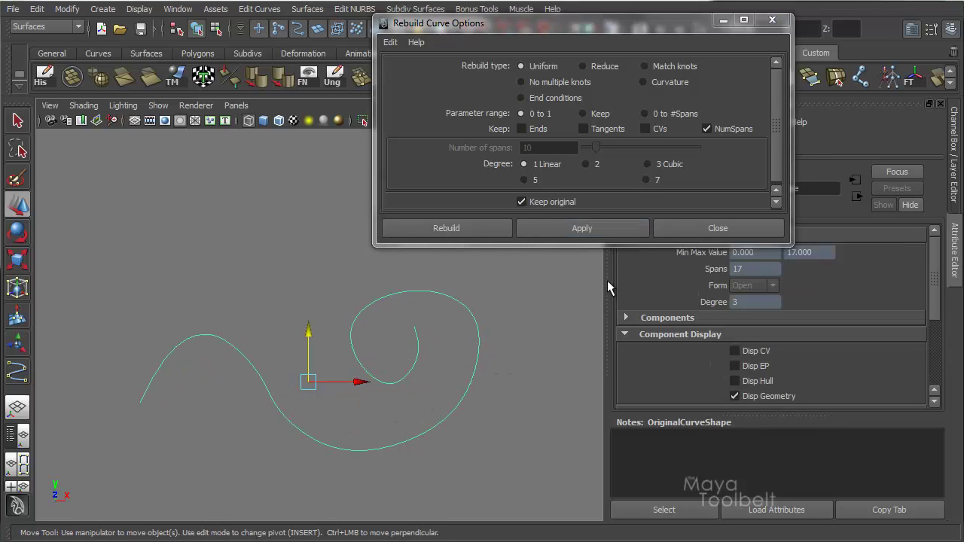
Enable the CVs keep option, rebuild OriginalCurve with degree 1 Linear, and compare the linear curve with the original.
{"action": "left_click", "coordinate": [646, 130]}
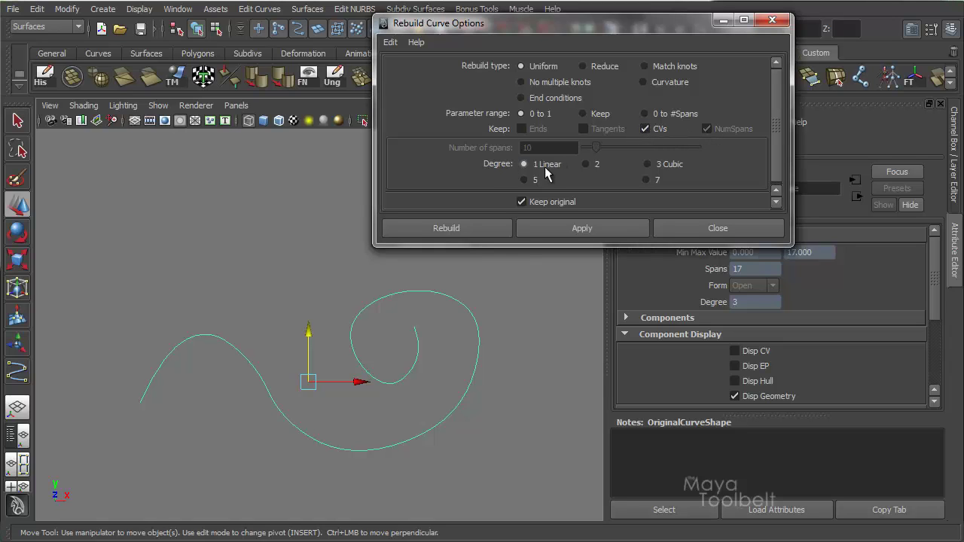
{"action": "left_click", "coordinate": [557, 234]}
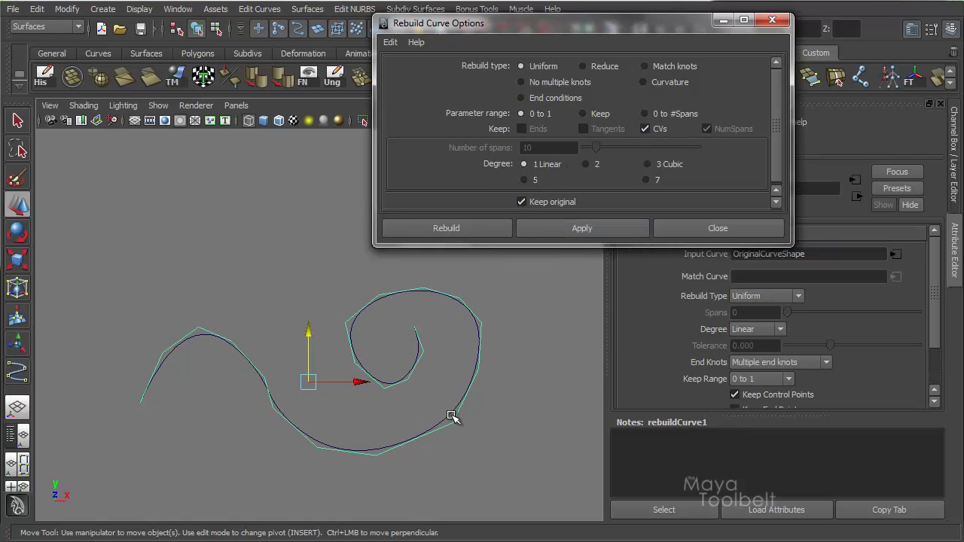
{"action": "left_click_drag", "start_coordinate": [476, 370], "coordinate": [442, 436], "text": "alt"}
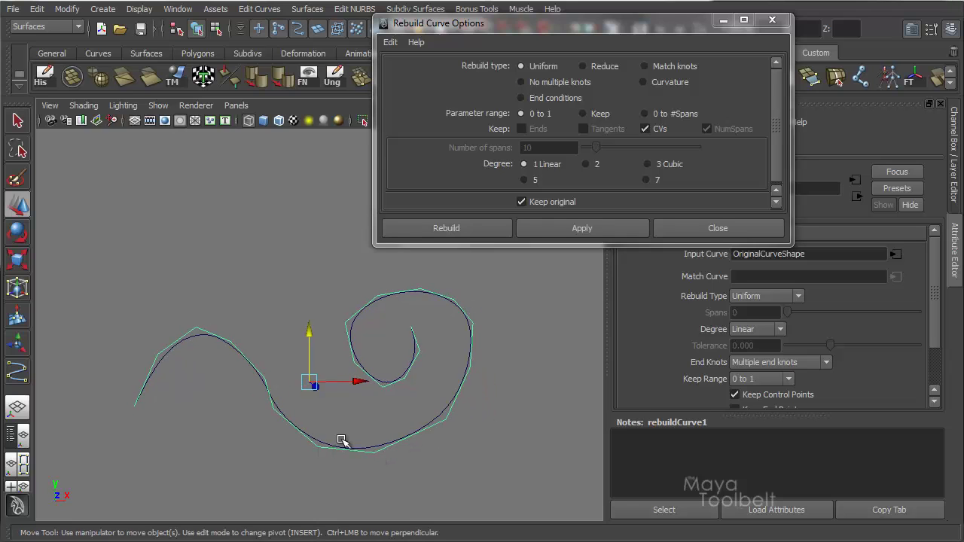
{"action": "left_click_drag", "start_coordinate": [248, 375], "coordinate": [429, 378], "text": "alt"}
{"action": "scroll", "coordinate": [428, 379], "scroll_direction": "up", "scroll_amount": 3}
{"action": "middle_click_drag", "start_coordinate": [465, 387], "coordinate": [378, 323], "text": "alt"}
{"action": "left_click_drag", "start_coordinate": [379, 323], "coordinate": [361, 351], "text": "alt"}
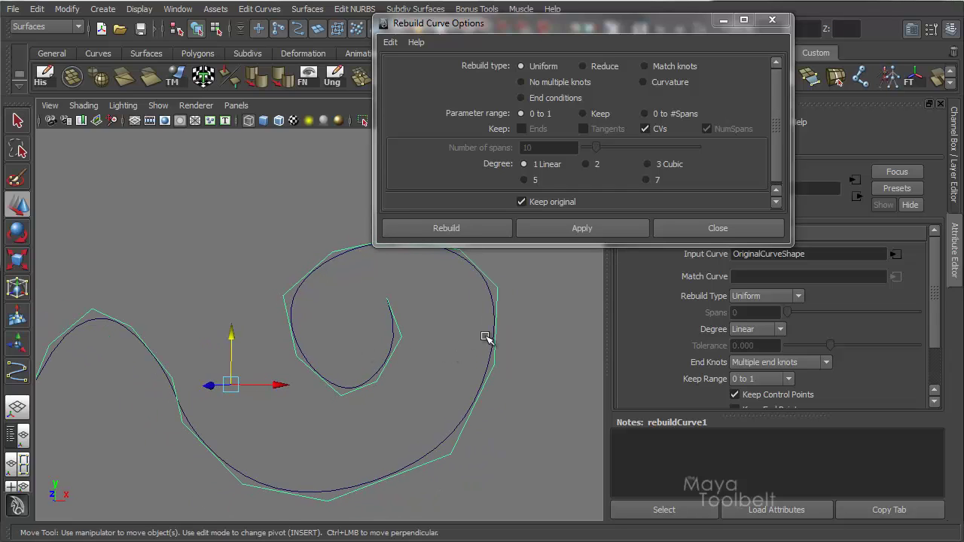
{"action": "middle_click_drag", "start_coordinate": [512, 319], "coordinate": [439, 308], "text": "alt"}
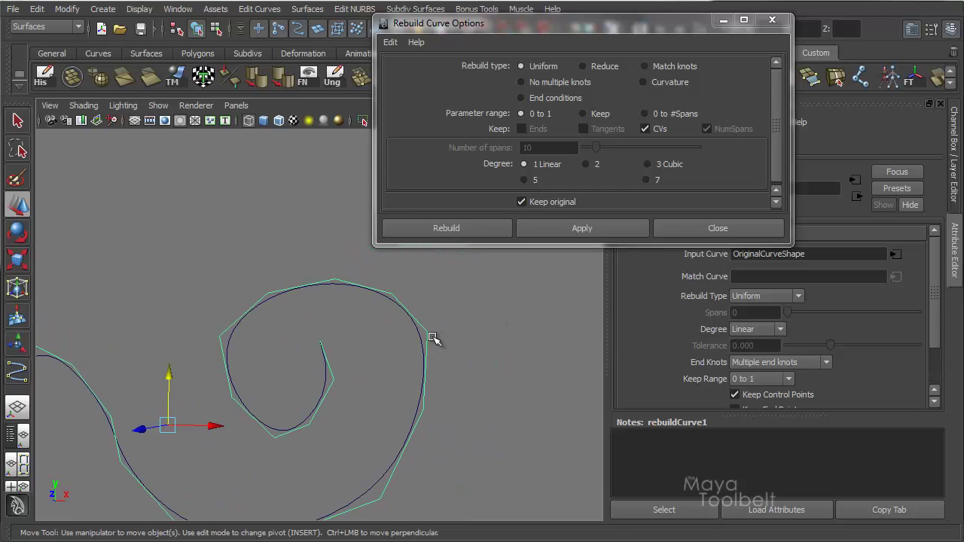
Display the control vertices of the rebuilt linear curve, cycle the viewport background, and show OriginalCurve's control vertices.
{"action": "right_click_drag", "start_coordinate": [462, 319], "coordinate": [419, 318]}
{"action": "key", "text": "alt+b"}
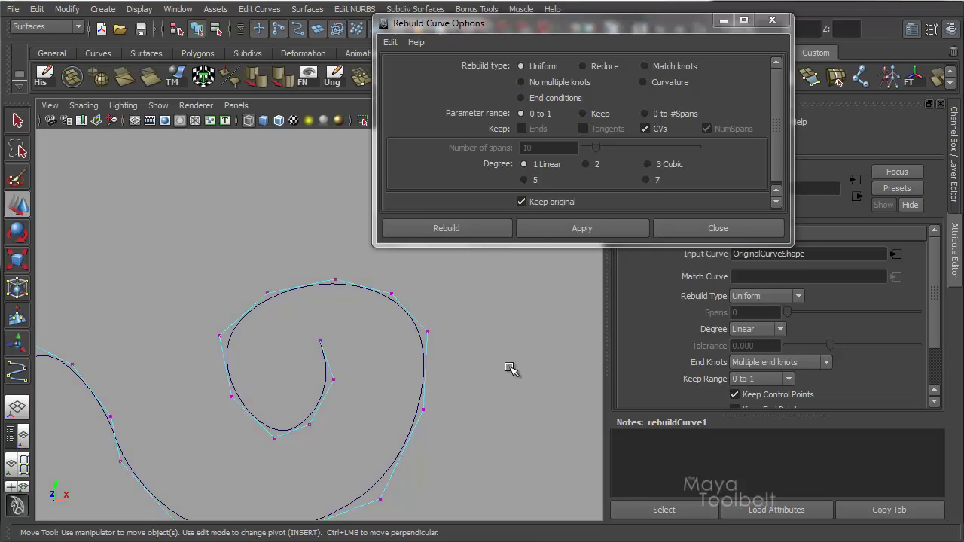
{"action": "key", "text": "alt+b"}
{"action": "key", "text": "alt+b"}
{"action": "middle_click_drag", "start_coordinate": [482, 366], "coordinate": [467, 344], "text": "alt"}
{"action": "left_click", "coordinate": [431, 310]}
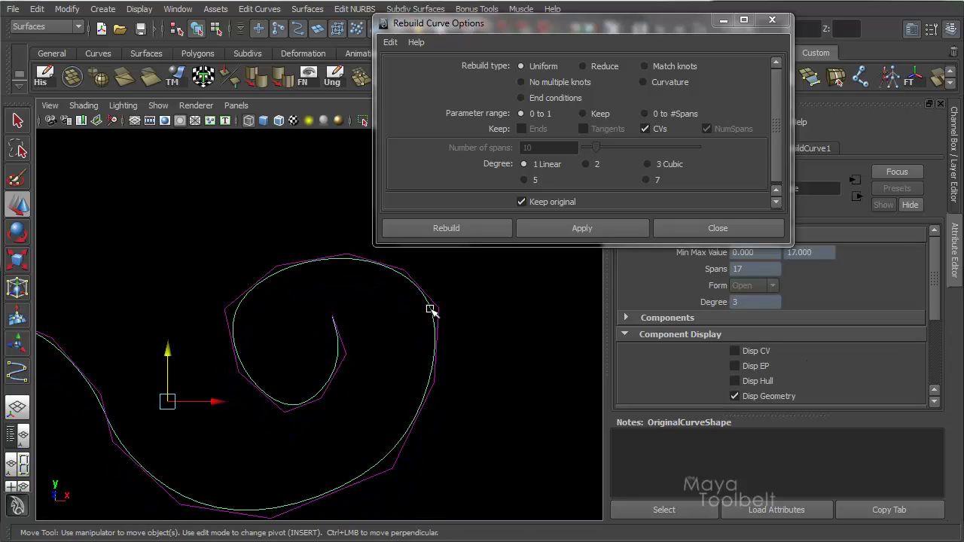
{"action": "left_click", "coordinate": [480, 298]}
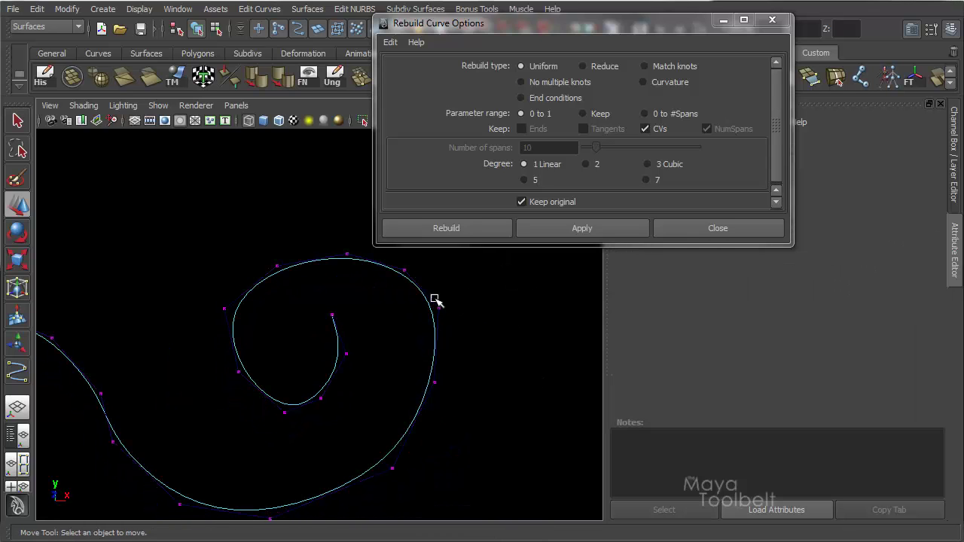
Examine along the whole curve how the linear rebuild's corners relate to OriginalCurve's control vertices, using a grey viewport background.
{"action": "middle_click_drag", "start_coordinate": [411, 366], "coordinate": [313, 356], "text": "alt"}
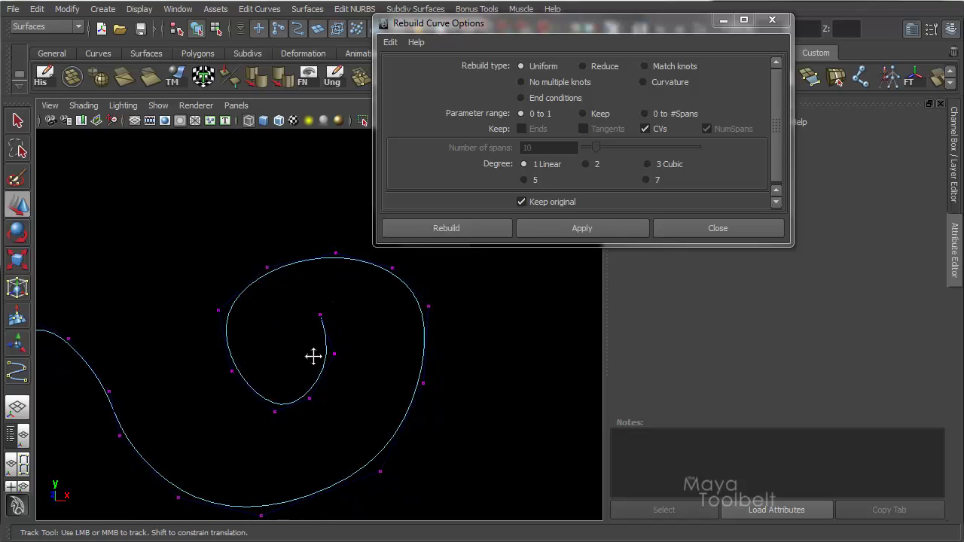
{"action": "right_click_drag", "start_coordinate": [314, 357], "coordinate": [324, 298], "text": "alt"}
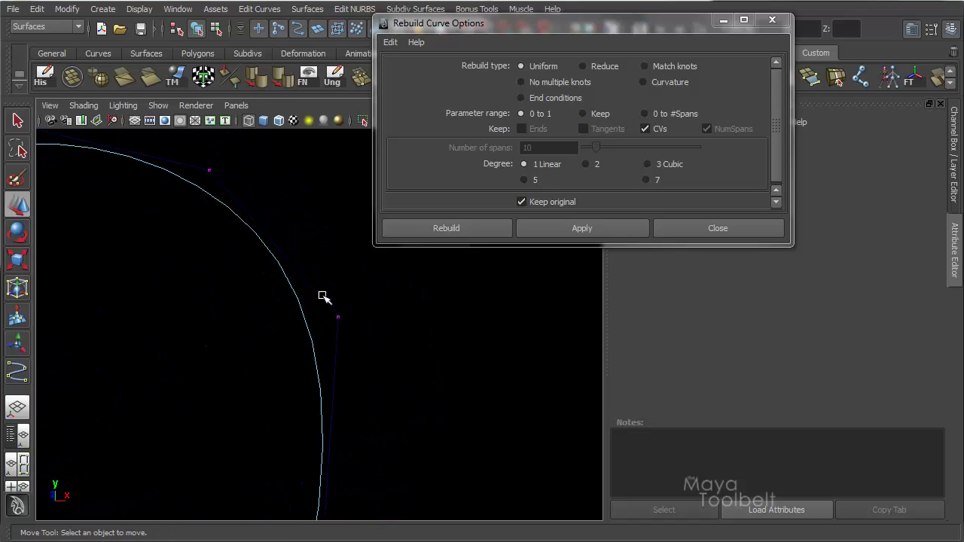
{"action": "key", "text": "alt+b"}
{"action": "right_click_drag", "start_coordinate": [428, 325], "coordinate": [350, 270], "text": "alt"}
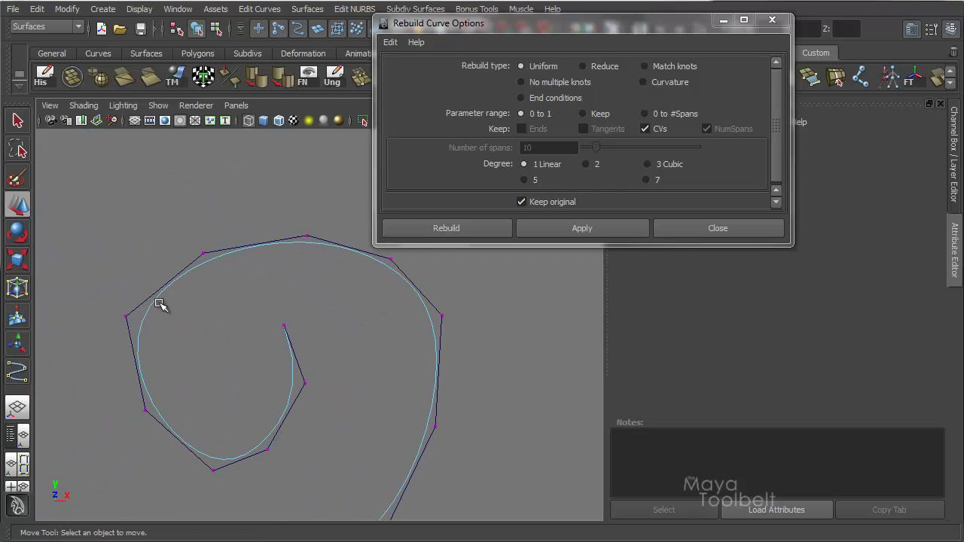
{"action": "middle_click_drag", "start_coordinate": [442, 398], "coordinate": [366, 383], "text": "alt"}
{"action": "left_click_drag", "start_coordinate": [366, 384], "coordinate": [166, 424], "text": "alt"}
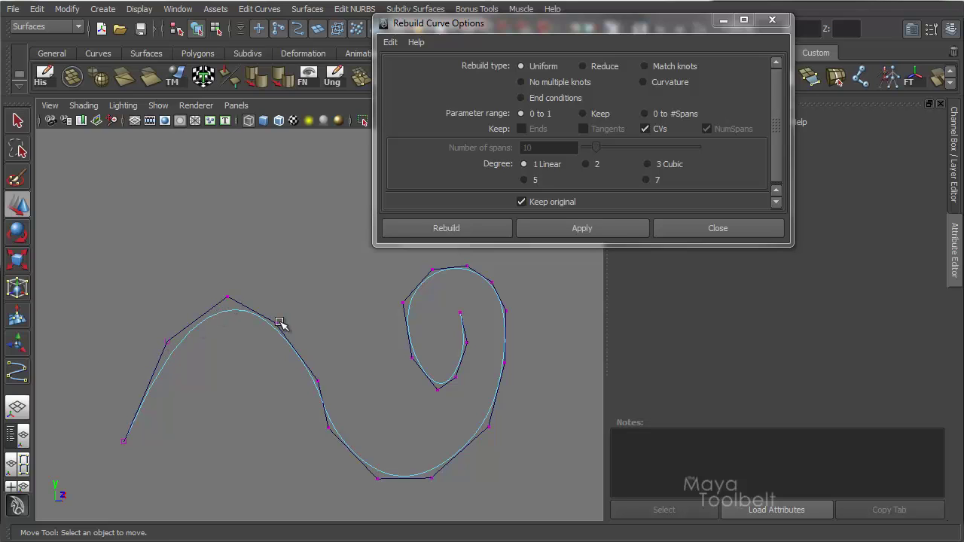
{"action": "left_click_drag", "start_coordinate": [279, 323], "coordinate": [269, 366], "text": "alt"}
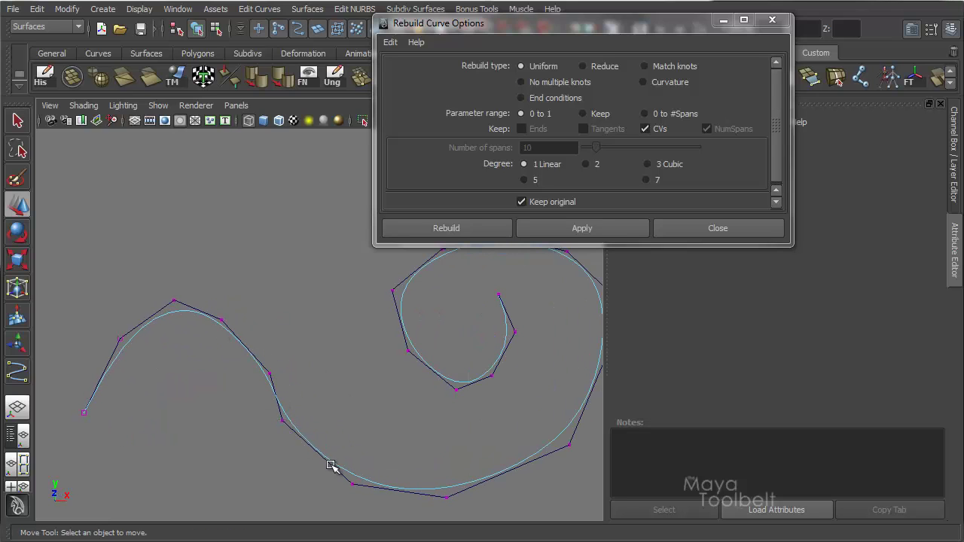
{"action": "left_click_drag", "start_coordinate": [332, 466], "coordinate": [385, 367], "text": "alt"}
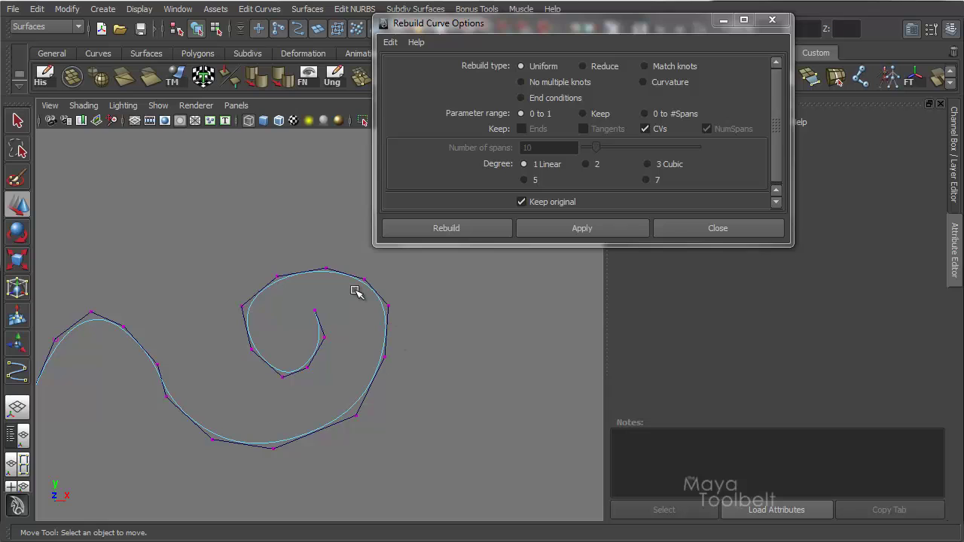
{"action": "middle_click_drag", "start_coordinate": [254, 344], "coordinate": [336, 355], "text": "alt"}
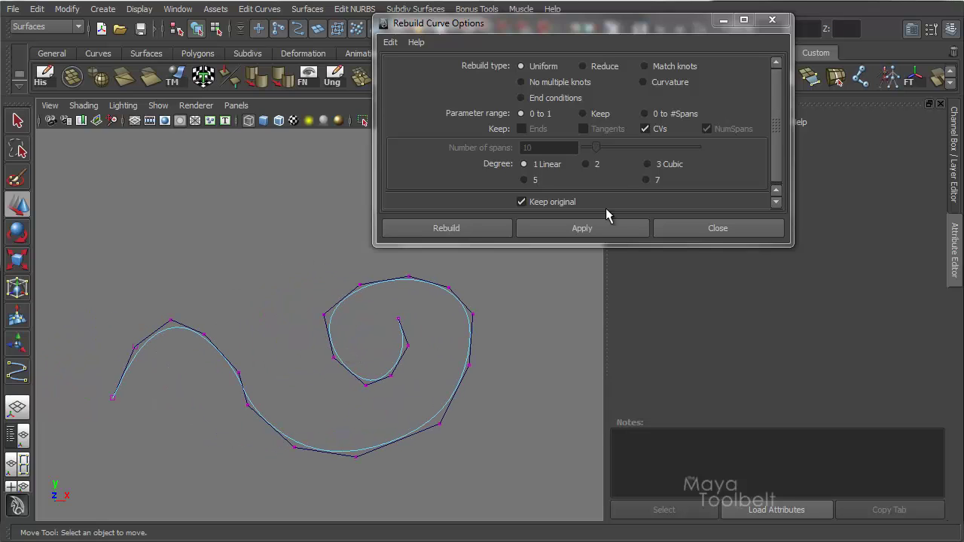
{"action": "left_click_drag", "start_coordinate": [463, 342], "coordinate": [512, 344], "text": "alt"}
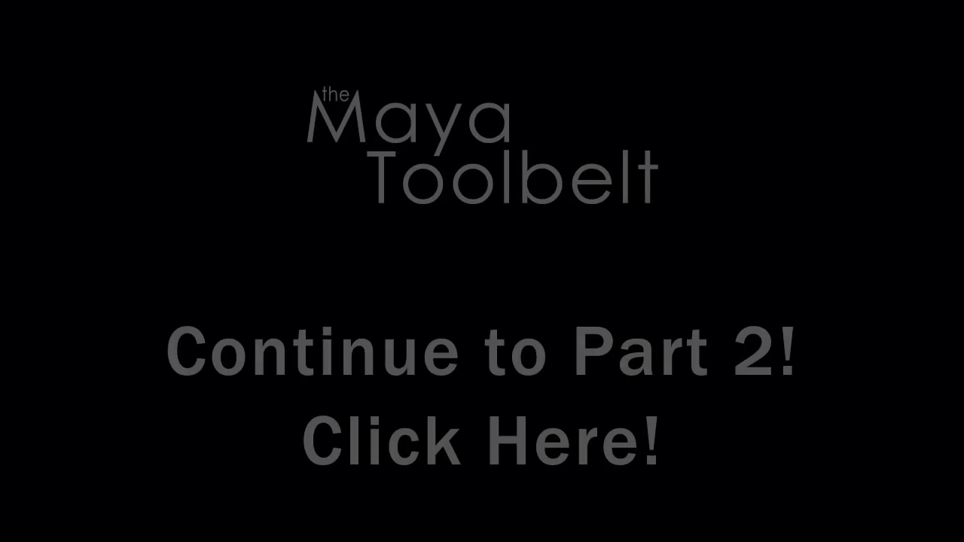